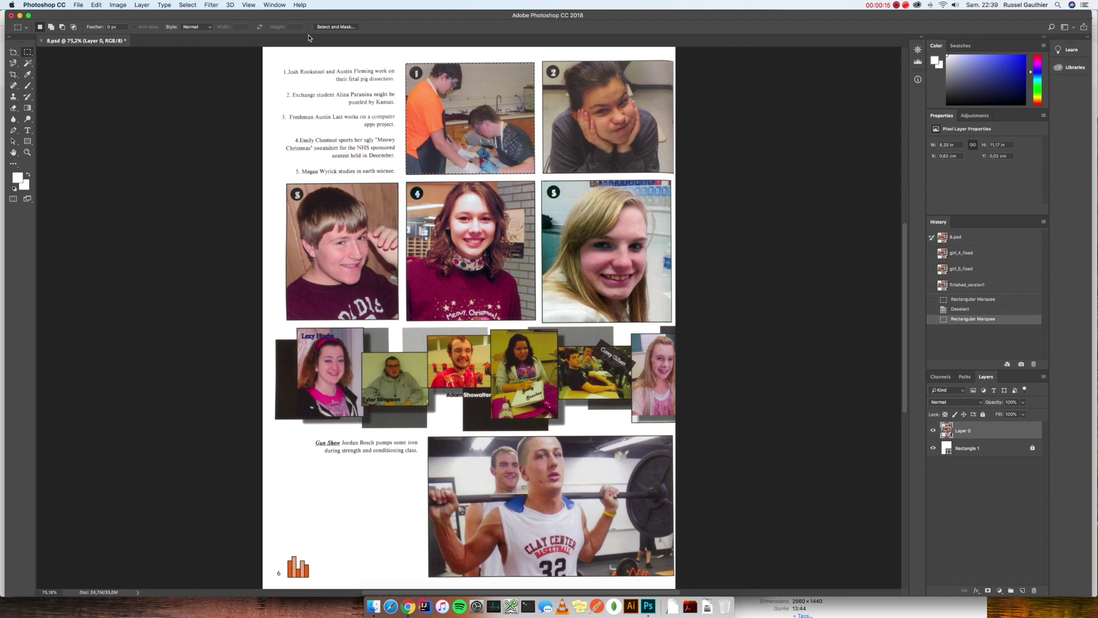
# Reduce the saturation of the selected photo 1 to -34 with a Hue/Saturation adjustment.
pyautogui.click(118, 4)
pyautogui.moveTo(125, 28)
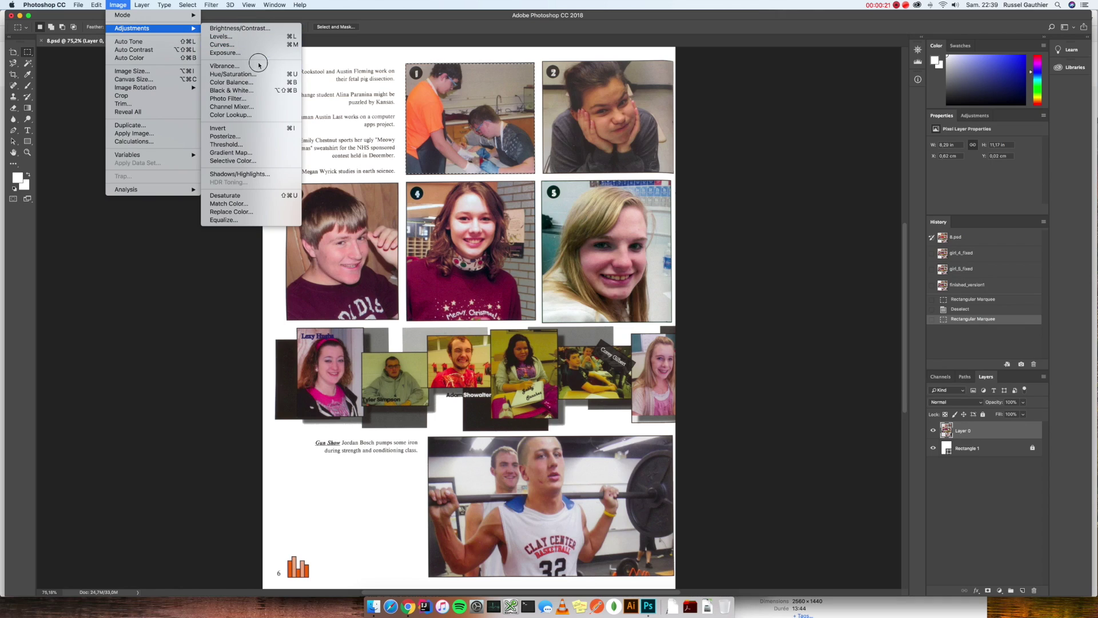
pyautogui.click(246, 74)
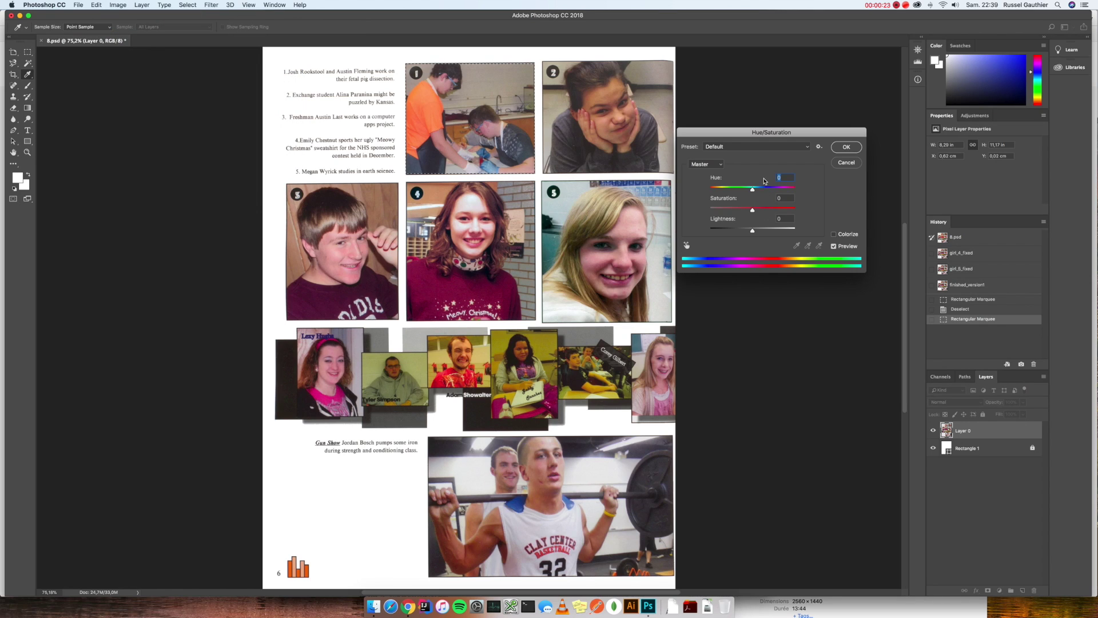
pyautogui.click(731, 199)
pyautogui.write('-34')
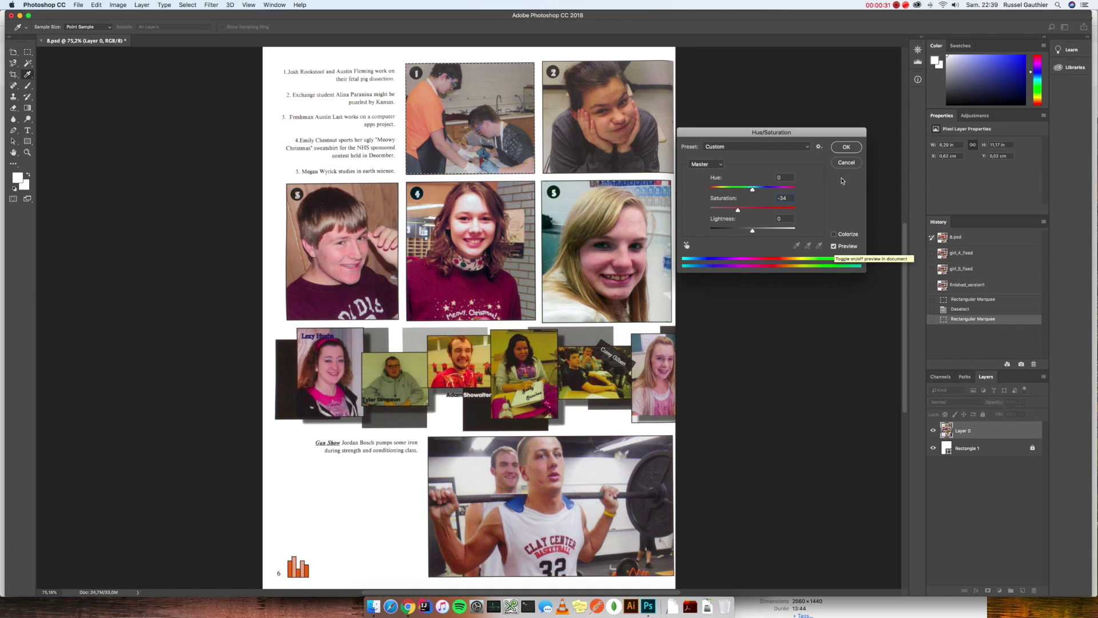
pyautogui.click(848, 149)
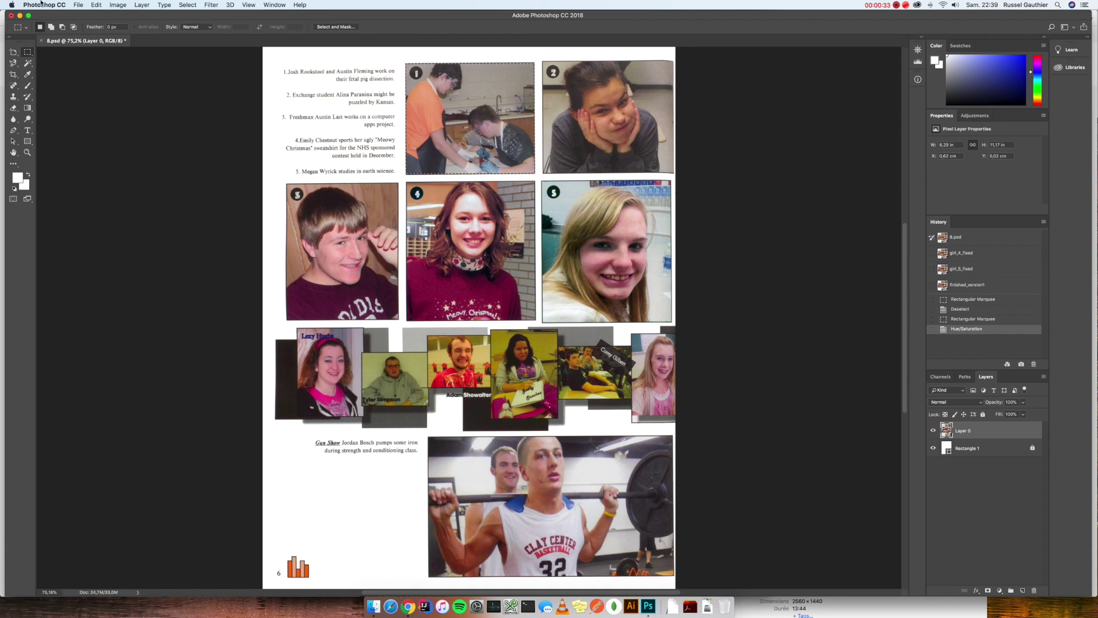
# Apply Auto Color to photo 1 and lower its brightness to about -18.
pyautogui.click(113, 4)
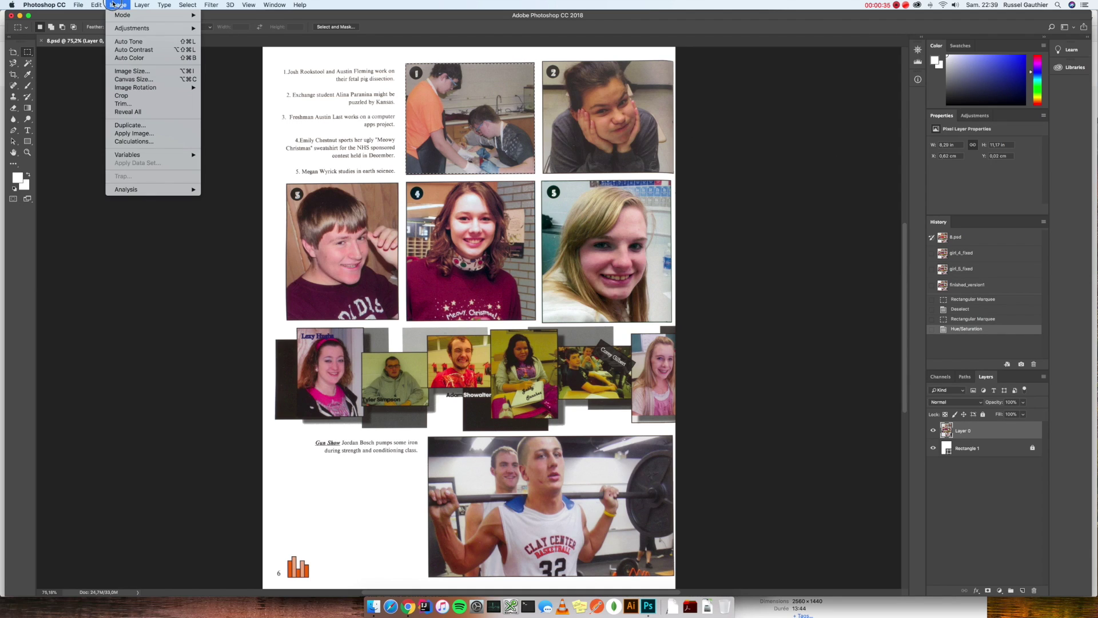
pyautogui.click(138, 60)
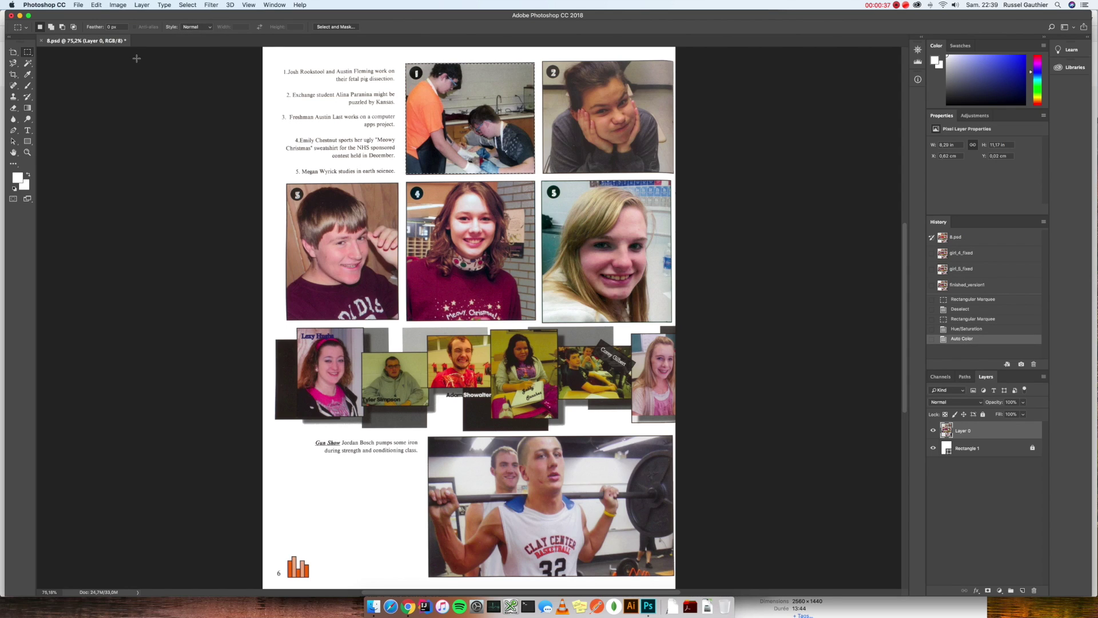
pyautogui.click(118, 4)
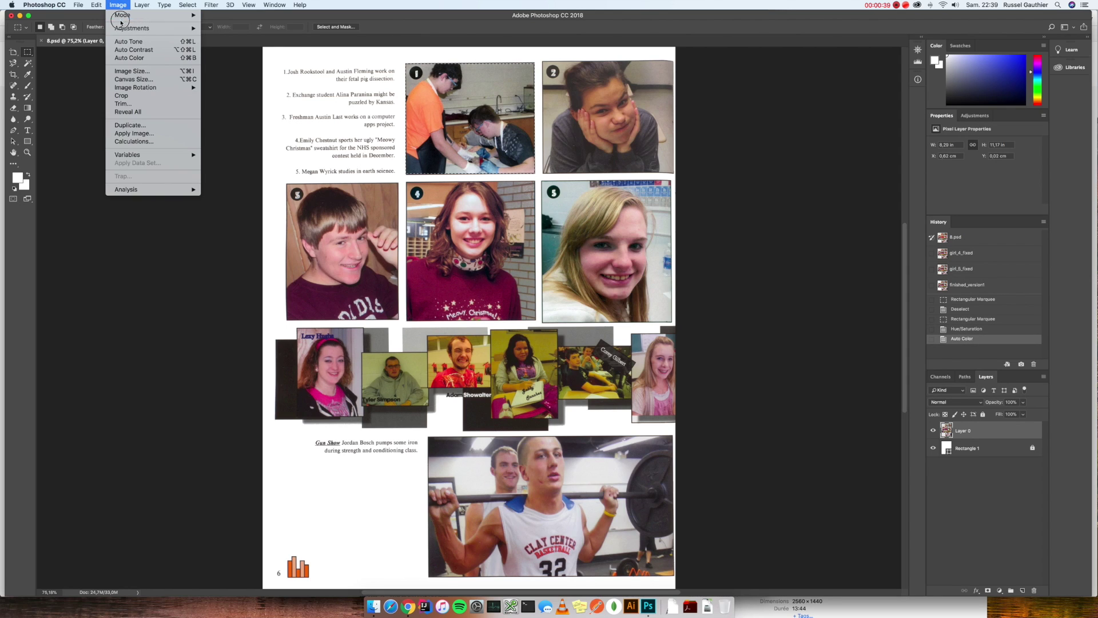
pyautogui.moveTo(126, 28)
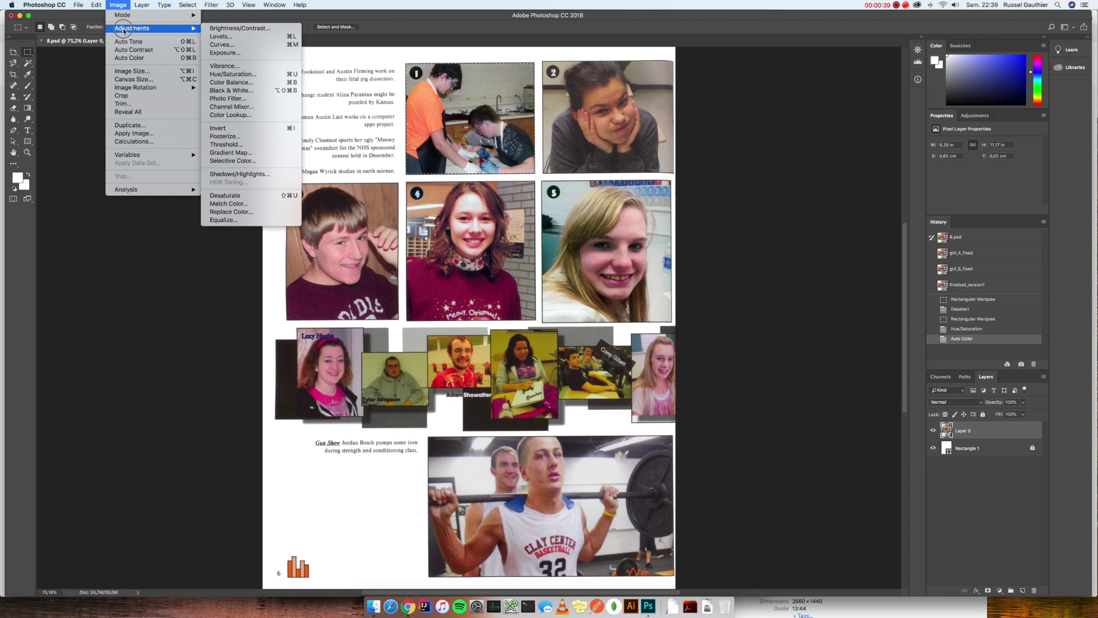
pyautogui.click(229, 30)
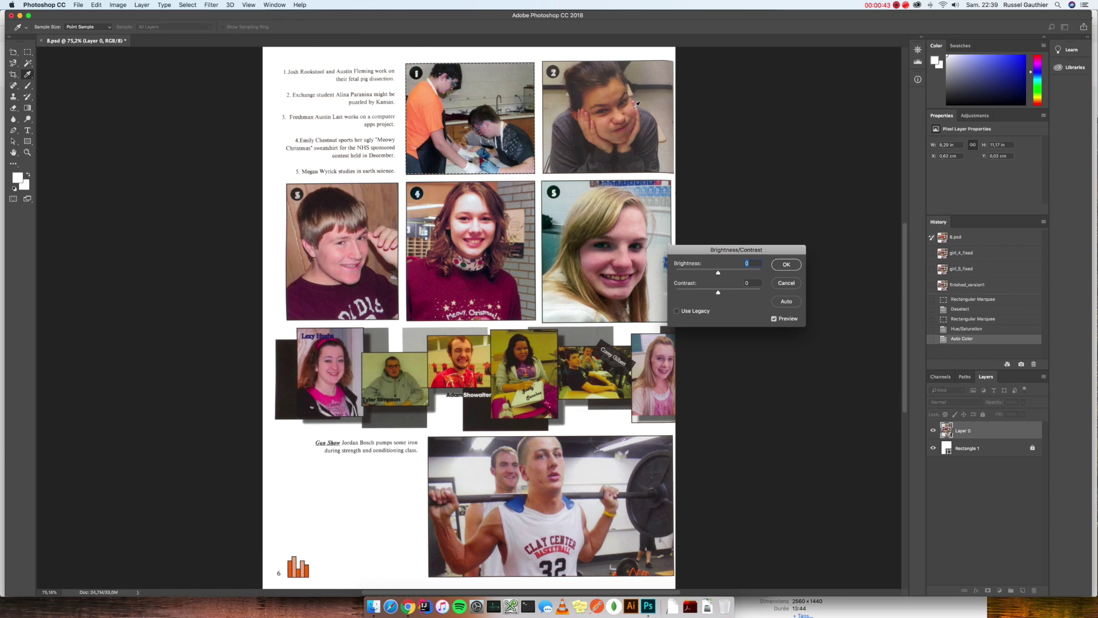
pyautogui.moveTo(718, 273); pyautogui.dragTo(714, 277)
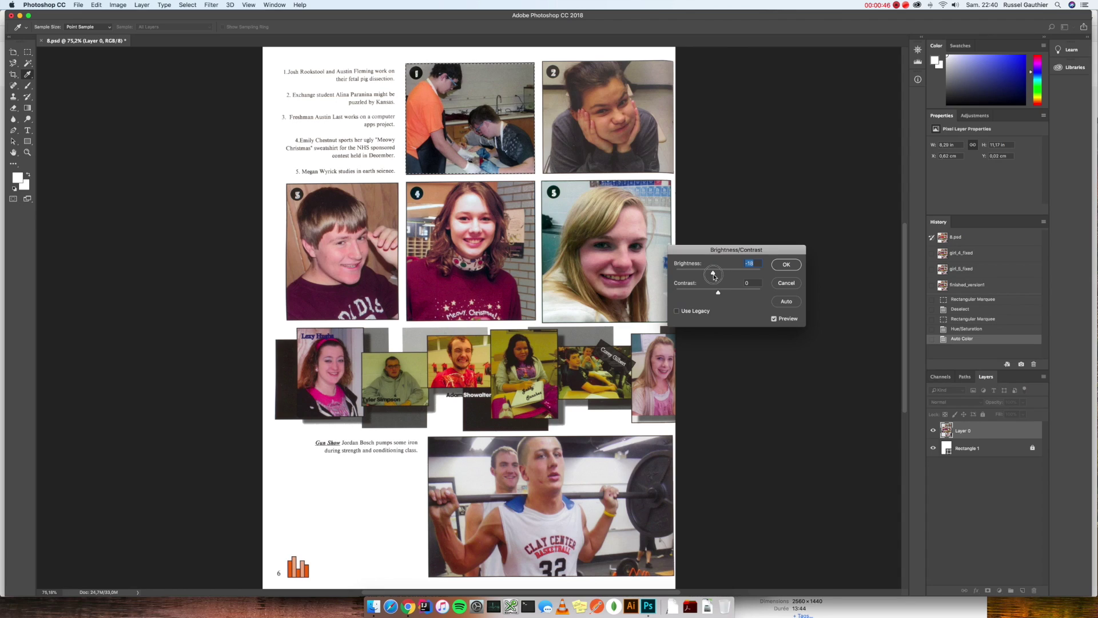
pyautogui.click(794, 269)
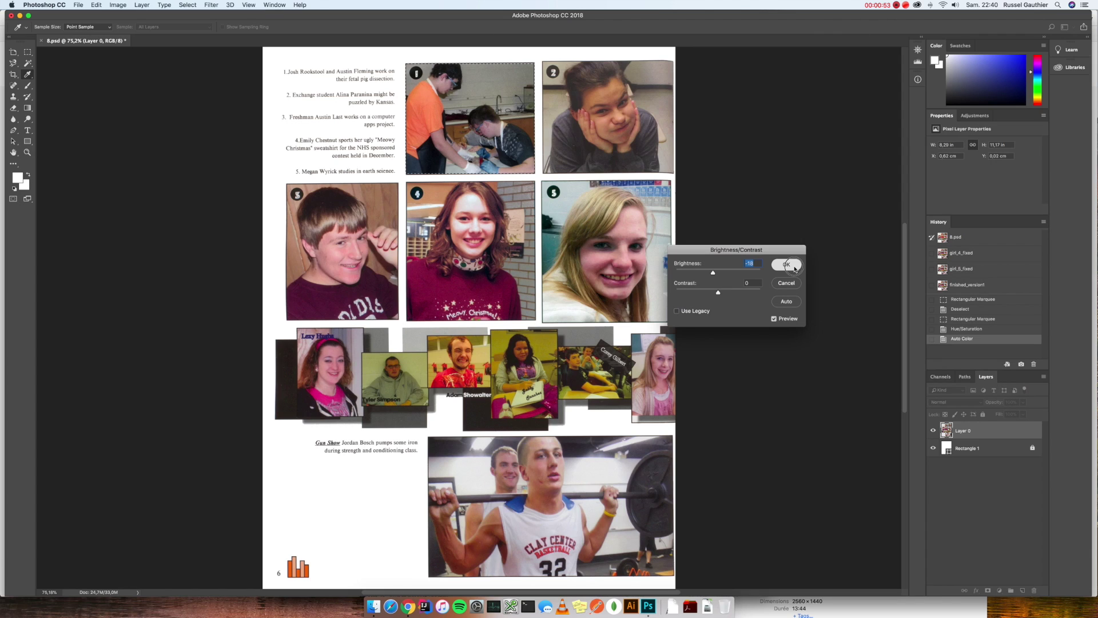
pyautogui.press('m')
# Adjust photo 1's midtone color balance to about -8 cyan/red, -13 magenta/green and +2 yellow/blue.
pyautogui.click(117, 4)
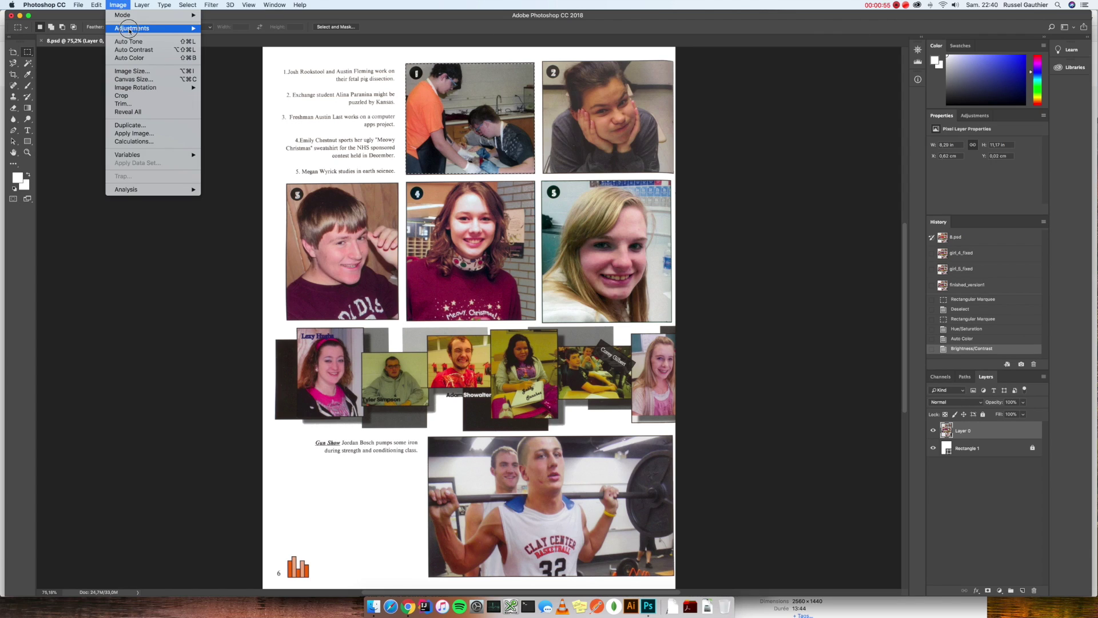
pyautogui.moveTo(129, 30)
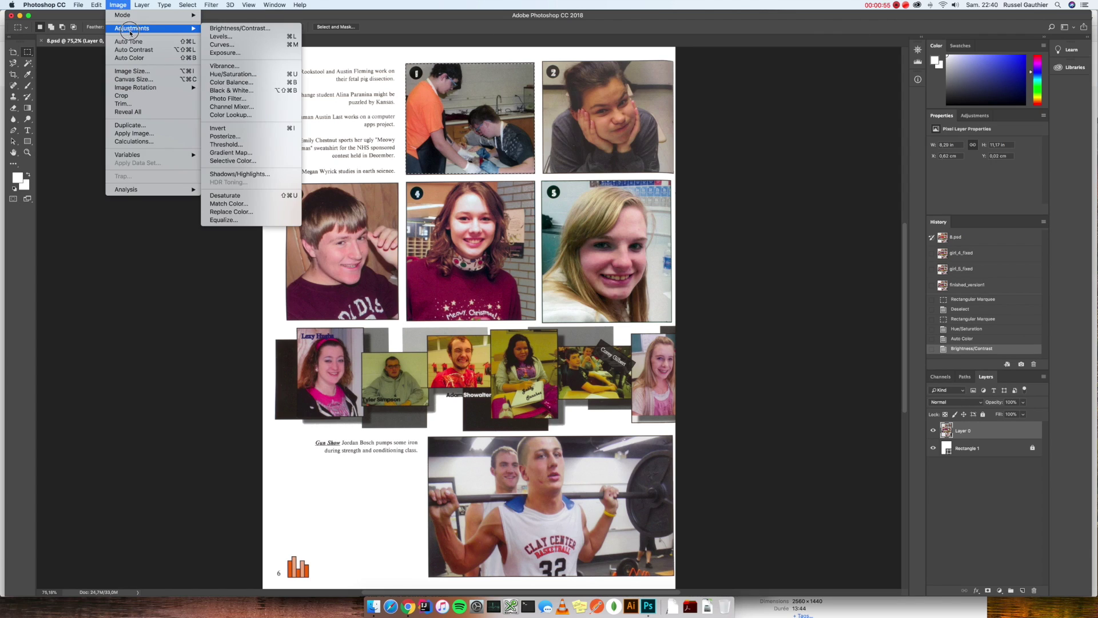
pyautogui.click(233, 83)
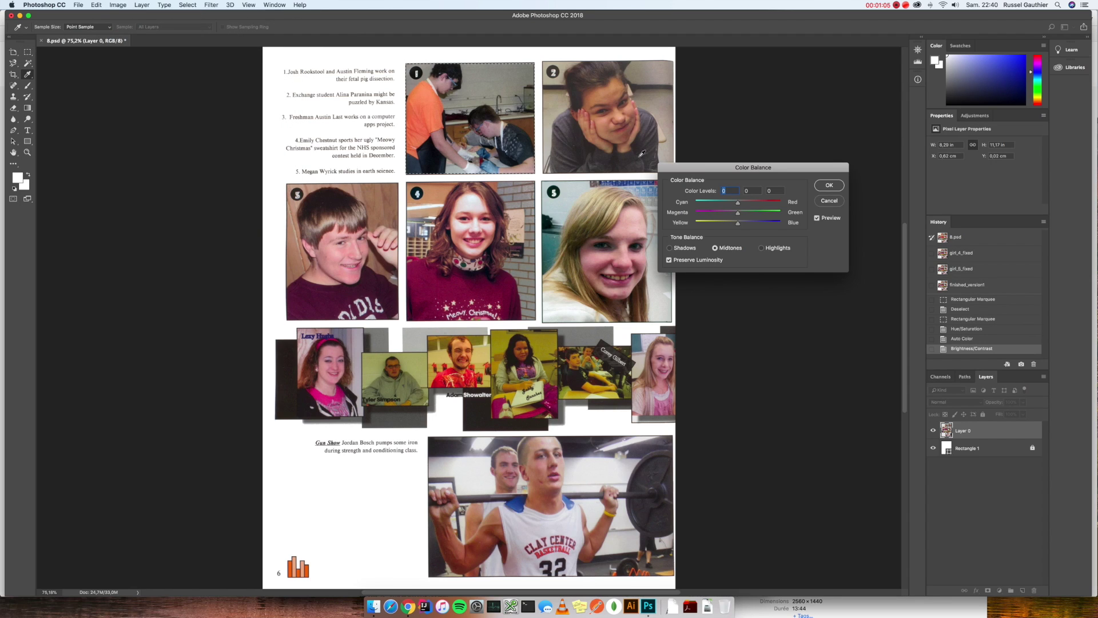
pyautogui.moveTo(738, 215); pyautogui.dragTo(733, 216)
pyautogui.moveTo(738, 226); pyautogui.dragTo(740, 226)
pyautogui.click(738, 203)
pyautogui.moveTo(738, 204); pyautogui.dragTo(737, 206)
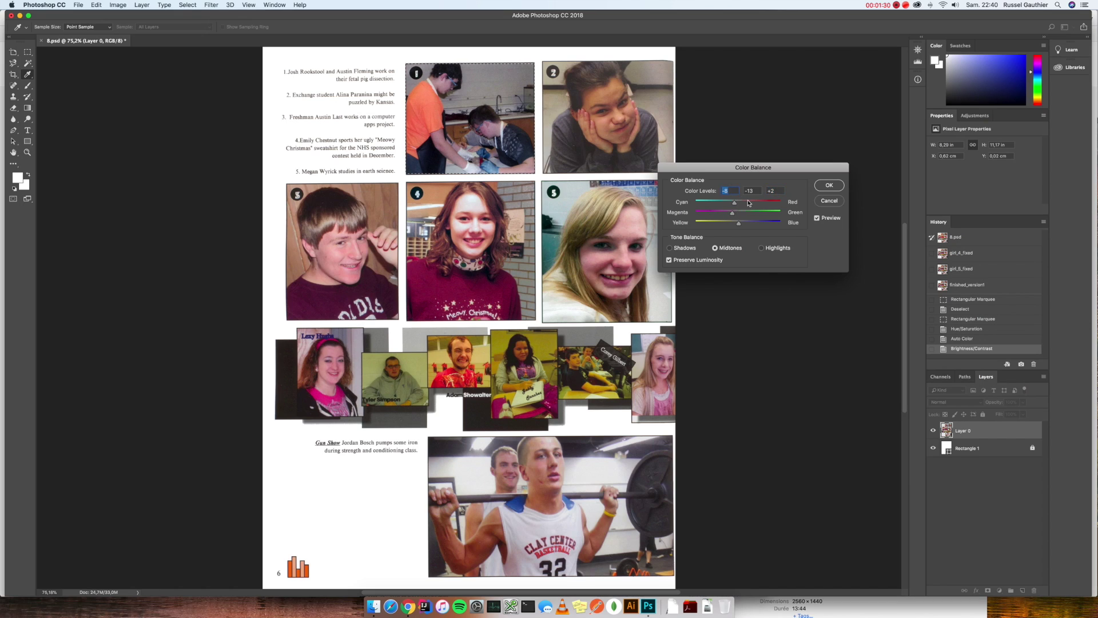
pyautogui.click(829, 185)
pyautogui.press('m')
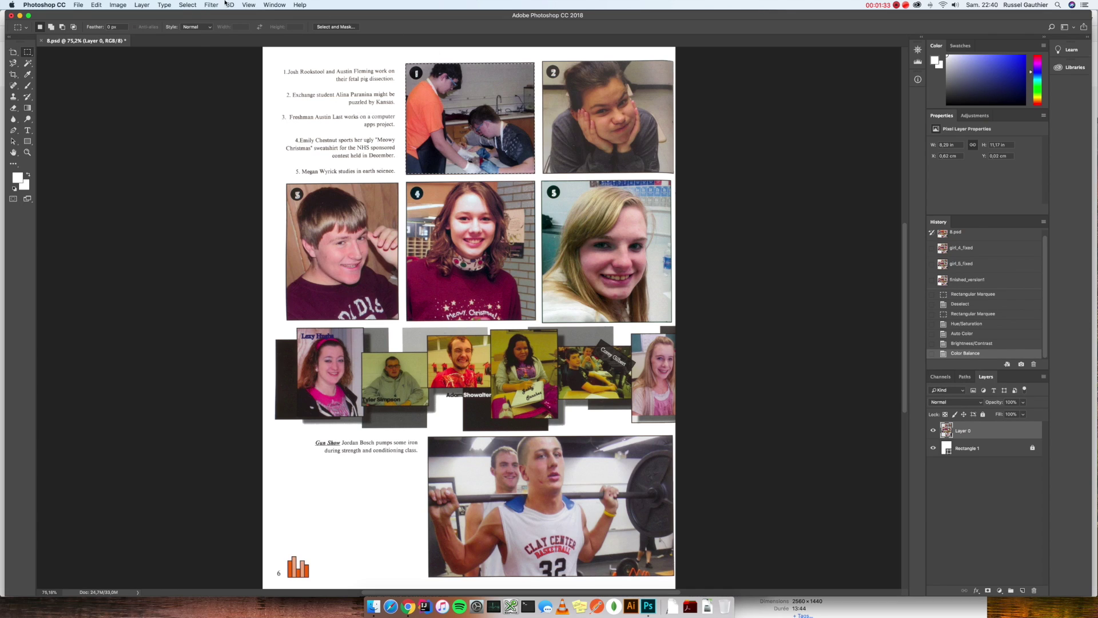
# Try Auto Tone on photo 1 and undo it.
pyautogui.click(126, 5)
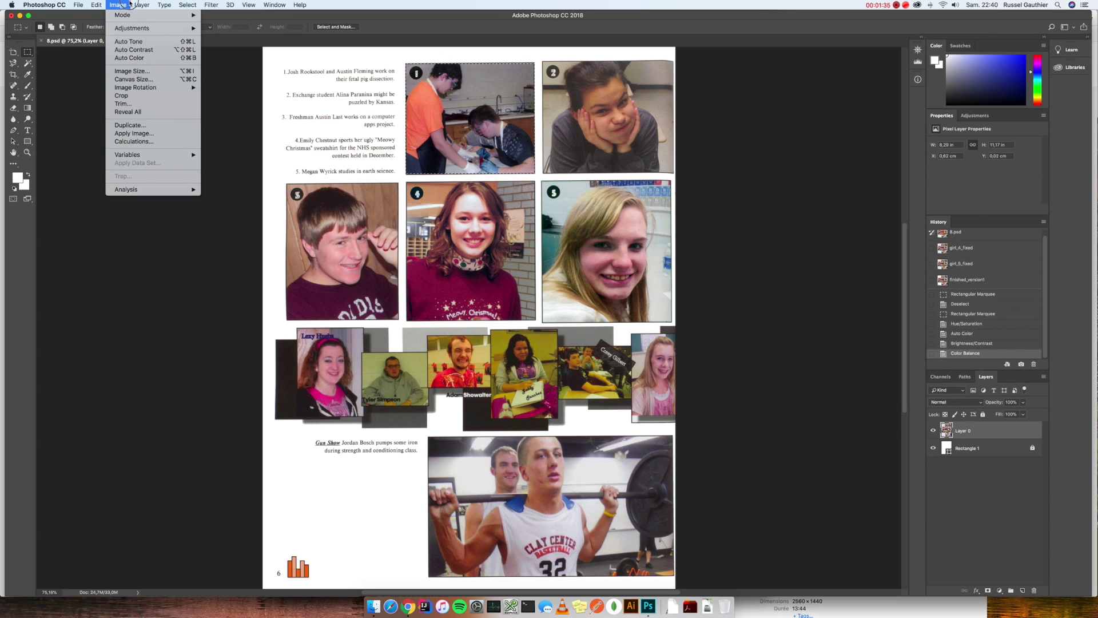
pyautogui.click(140, 42)
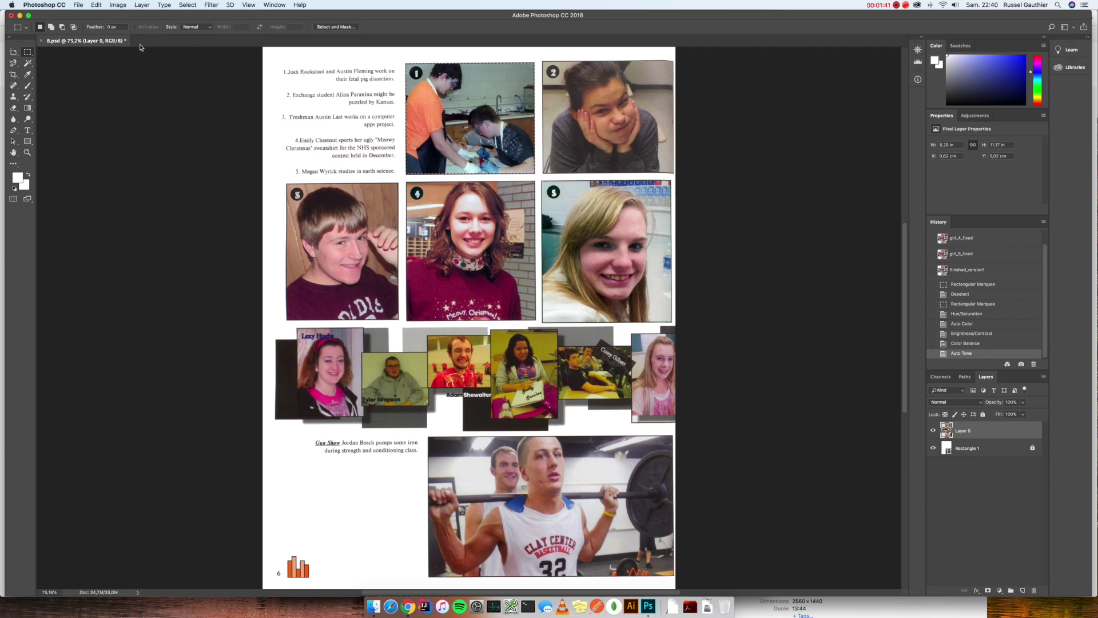
pyautogui.press('super+z')
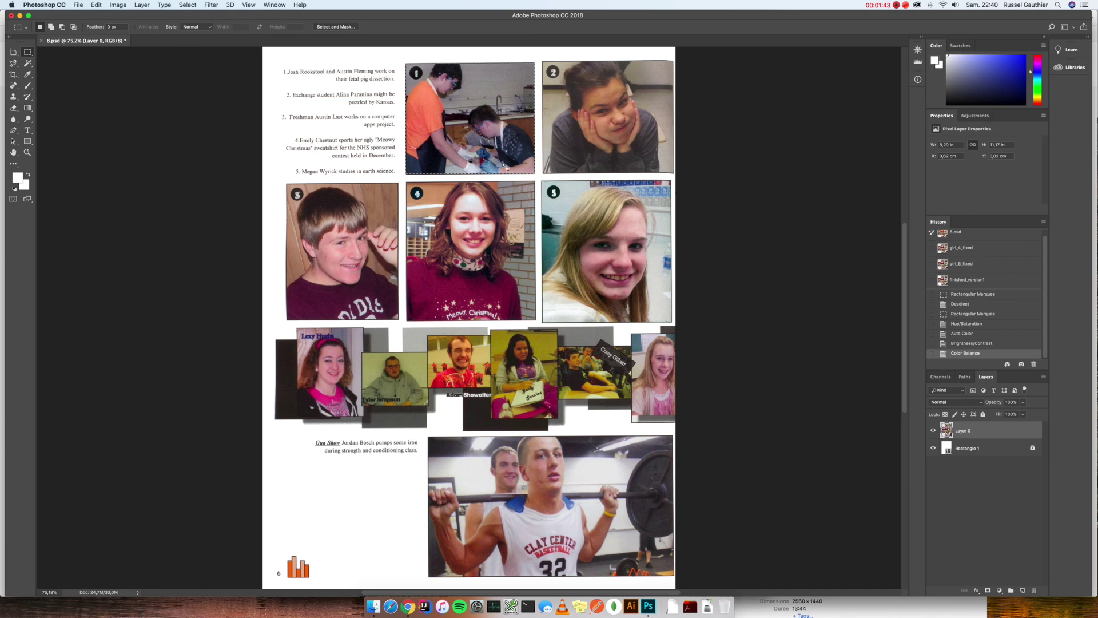
# Replace the current selection with a rectangular marquee around photo 2 and reduce its saturation to -34.
pyautogui.press('super+d')
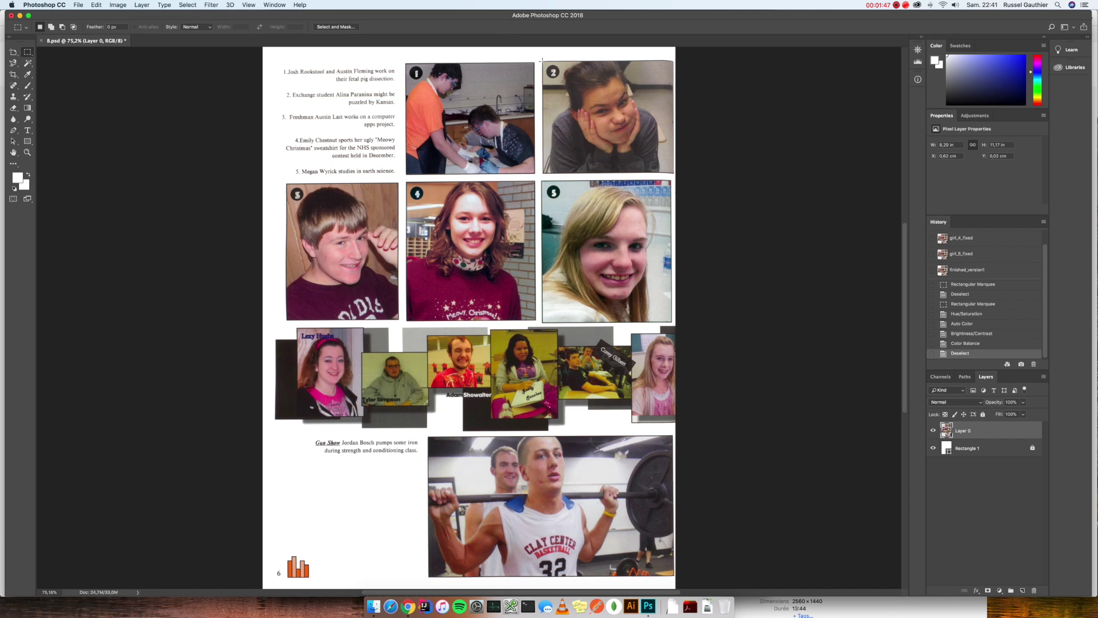
pyautogui.moveTo(541, 63); pyautogui.dragTo(673, 173)
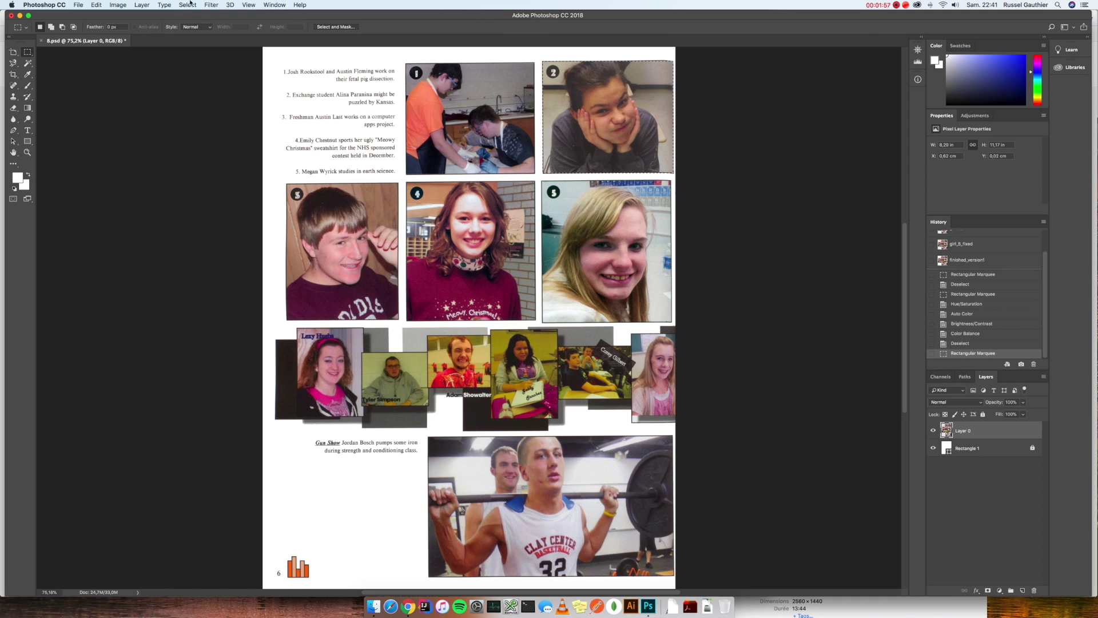
pyautogui.click(117, 4)
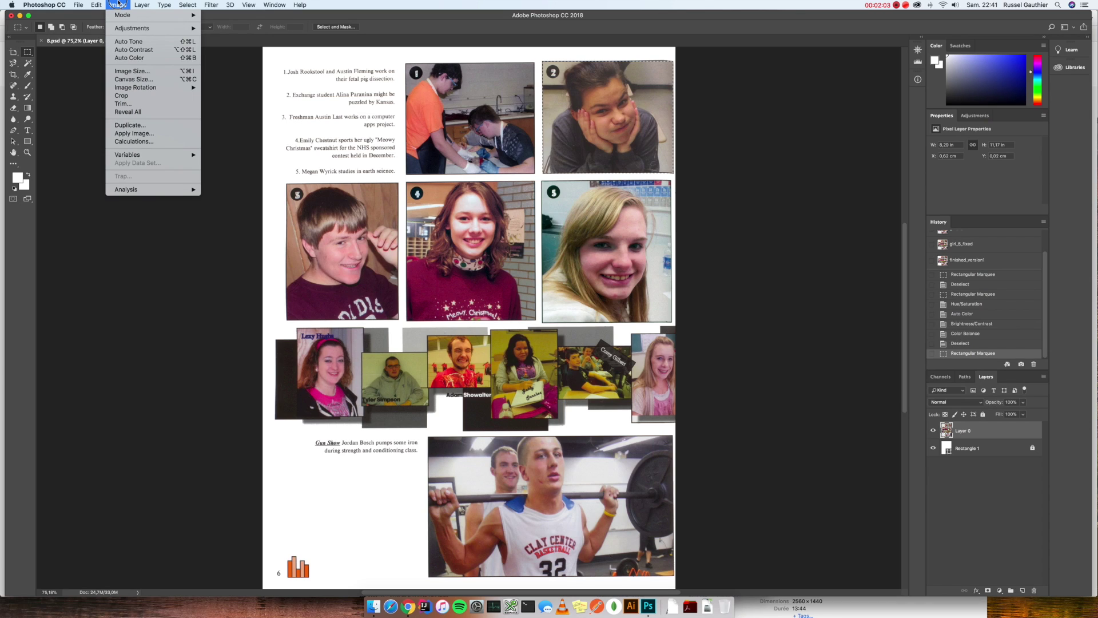
pyautogui.moveTo(123, 28)
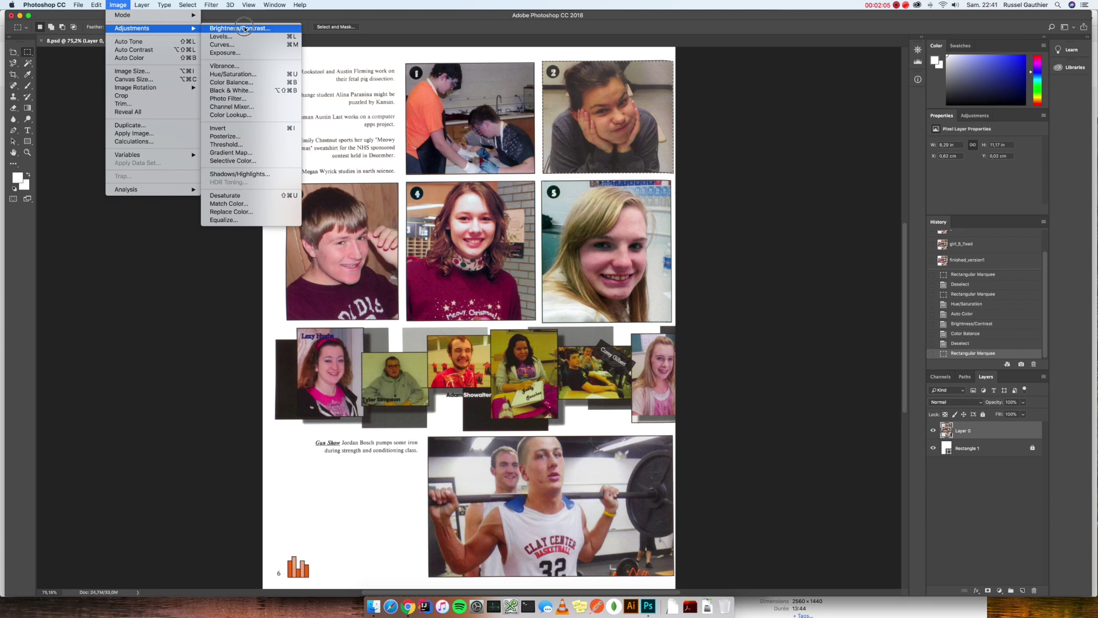
pyautogui.click(252, 75)
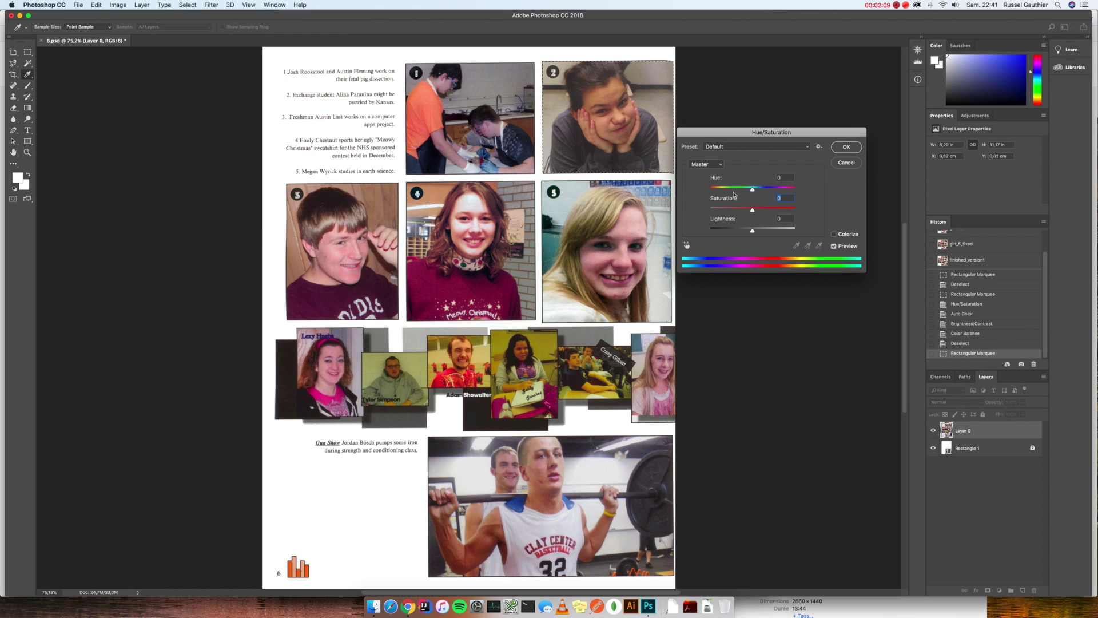
pyautogui.write('-34')
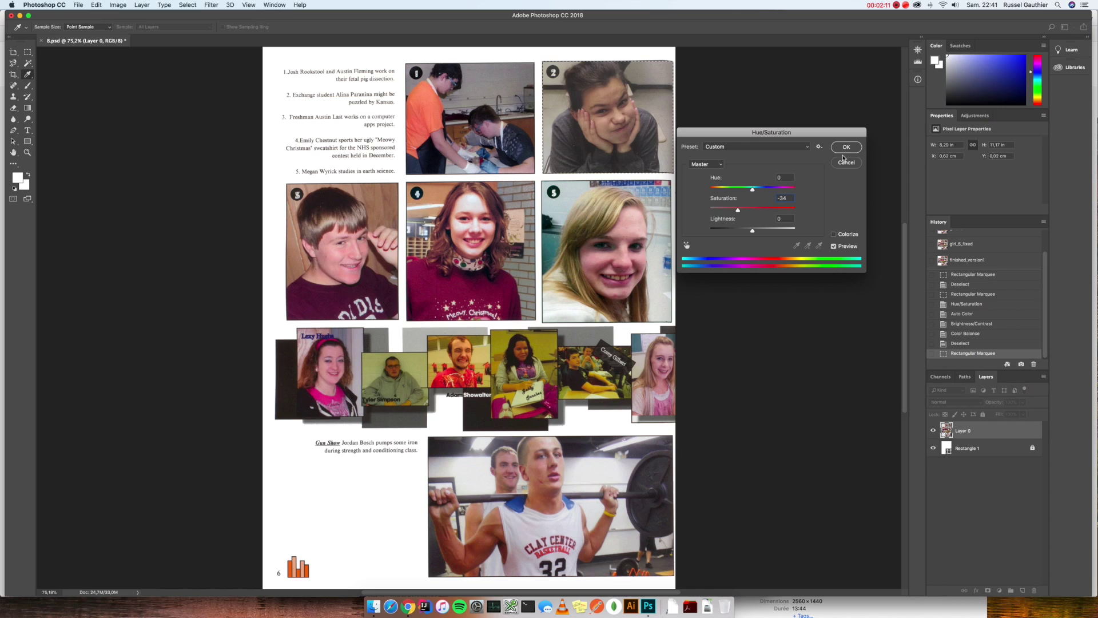
pyautogui.click(834, 246)
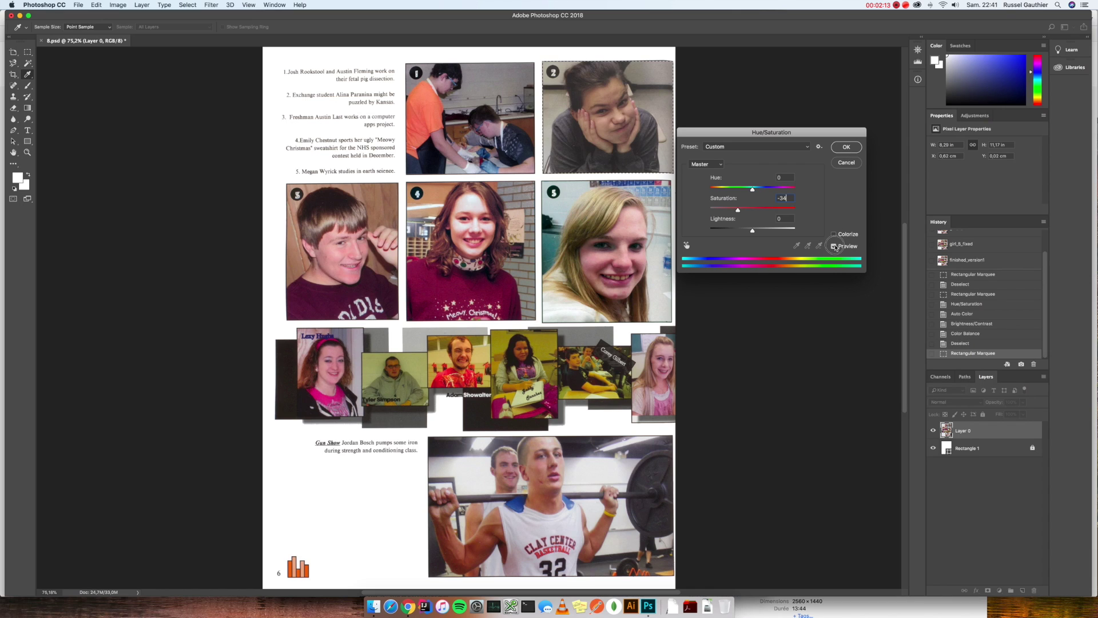
pyautogui.click(842, 148)
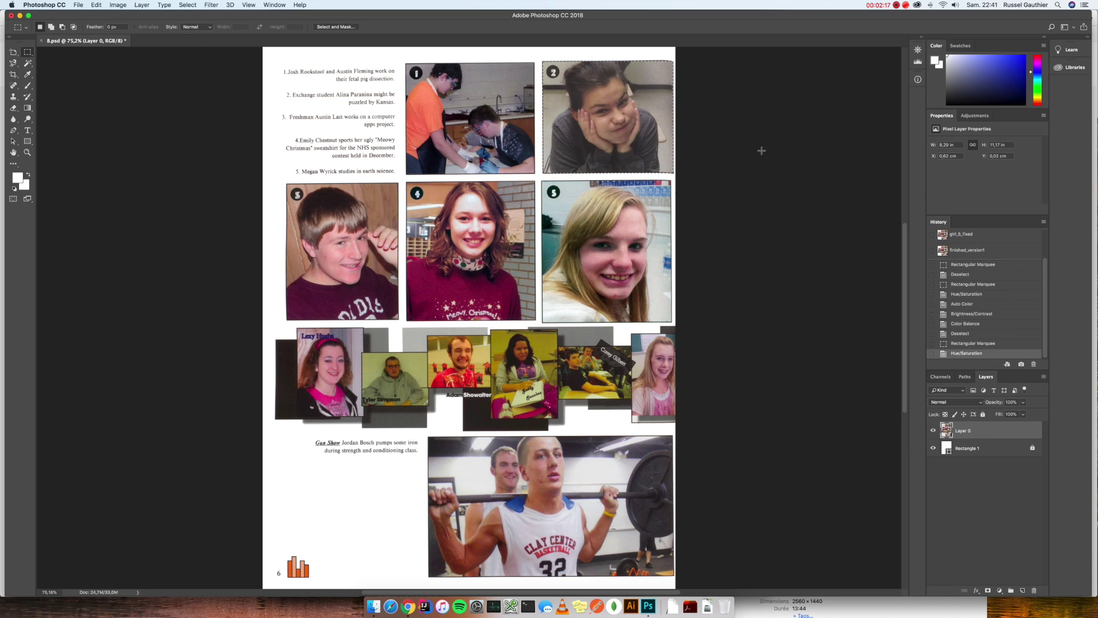
# Apply Auto Color to photo 2 and lower its brightness to about -9.
pyautogui.click(118, 5)
pyautogui.moveTo(120, 29)
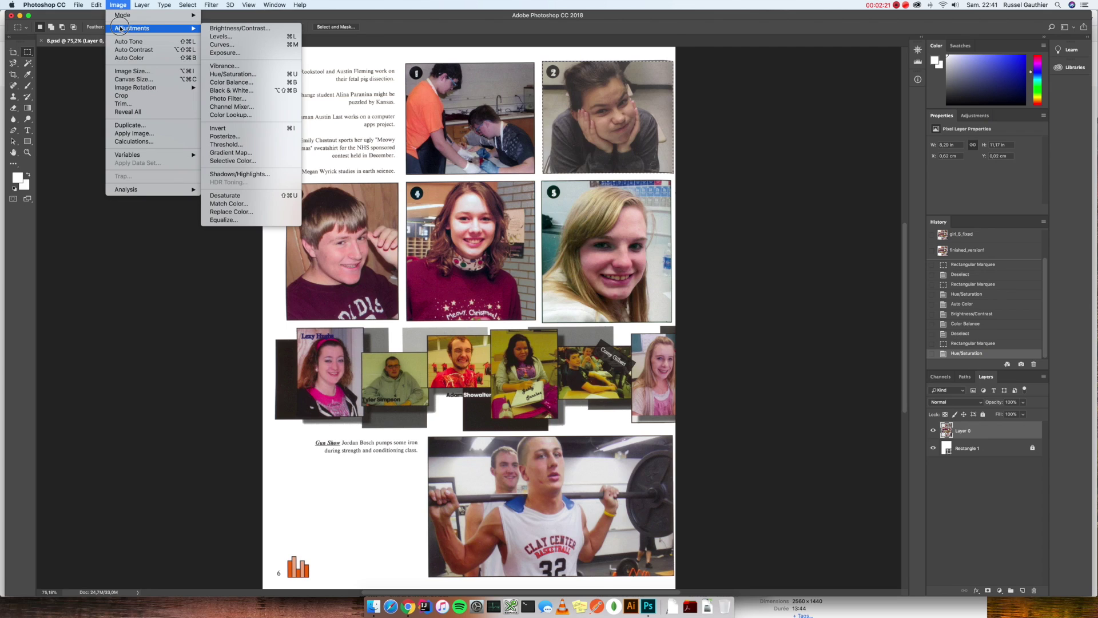
pyautogui.click(126, 57)
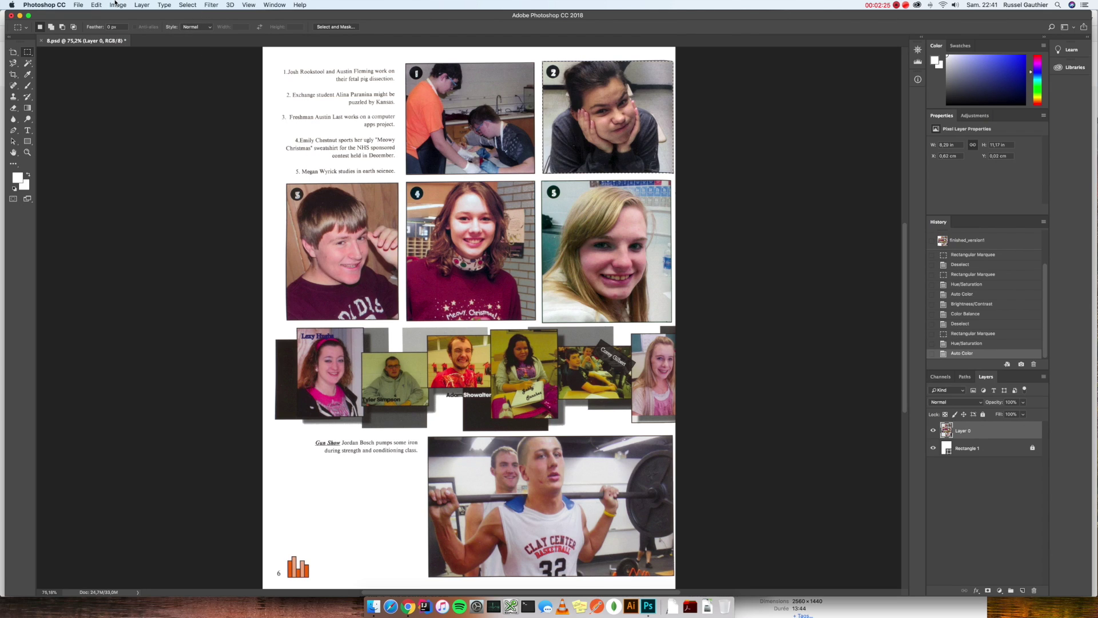
pyautogui.click(116, 4)
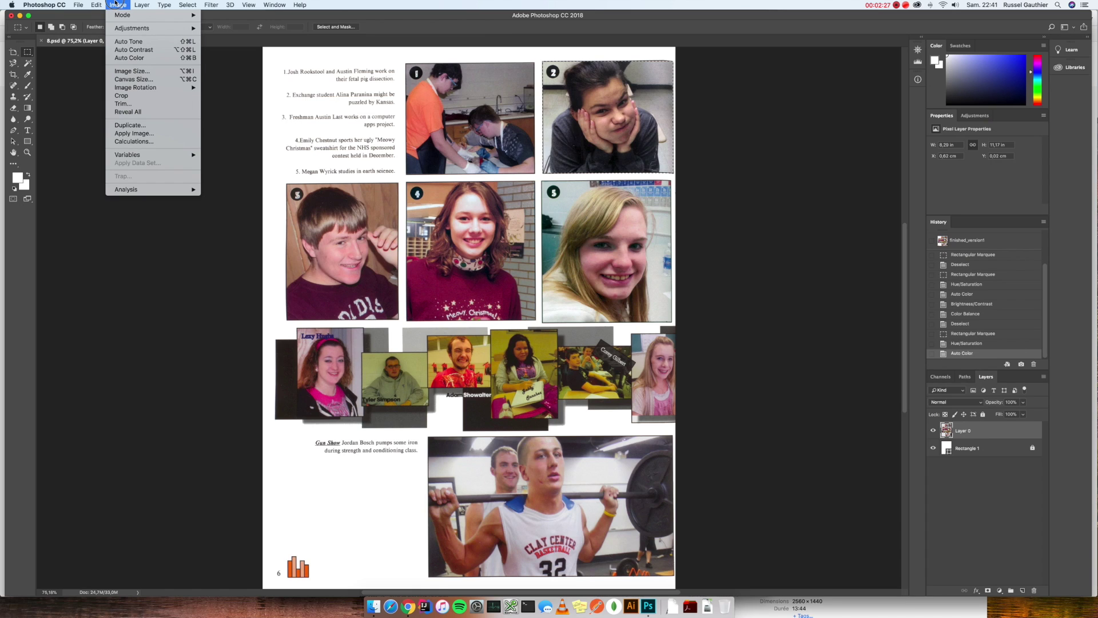
pyautogui.moveTo(137, 28)
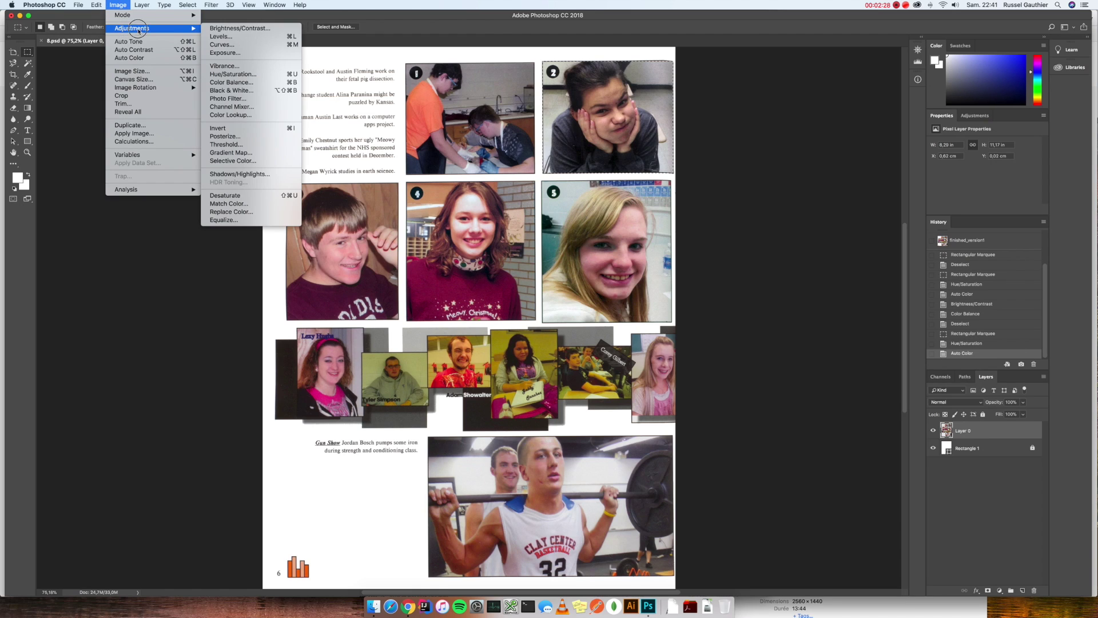
pyautogui.click(233, 28)
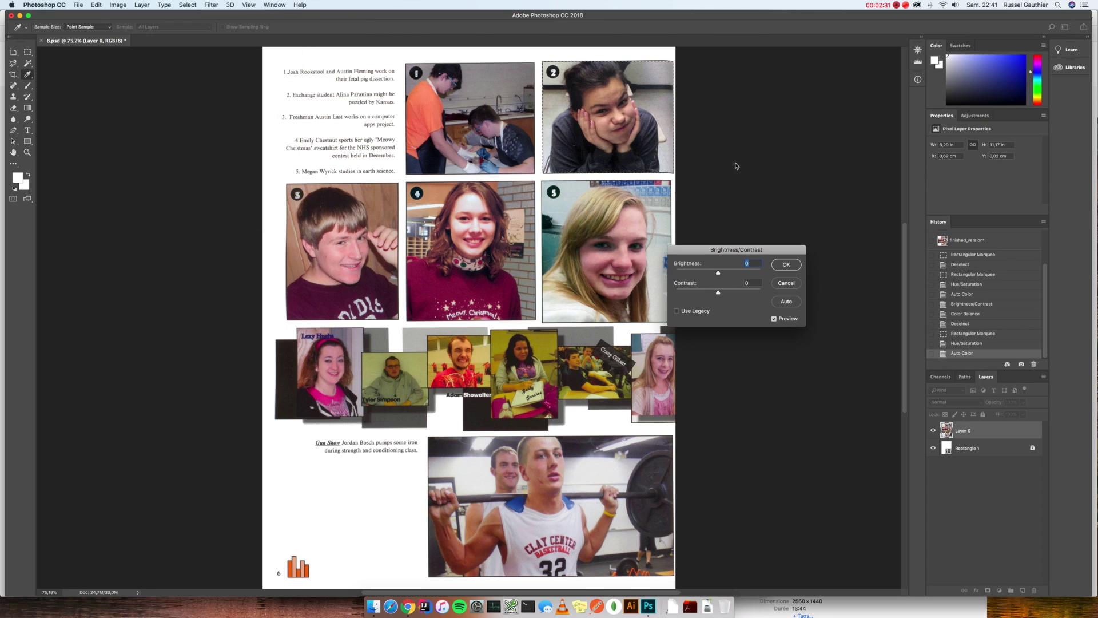
pyautogui.moveTo(719, 272); pyautogui.dragTo(715, 274)
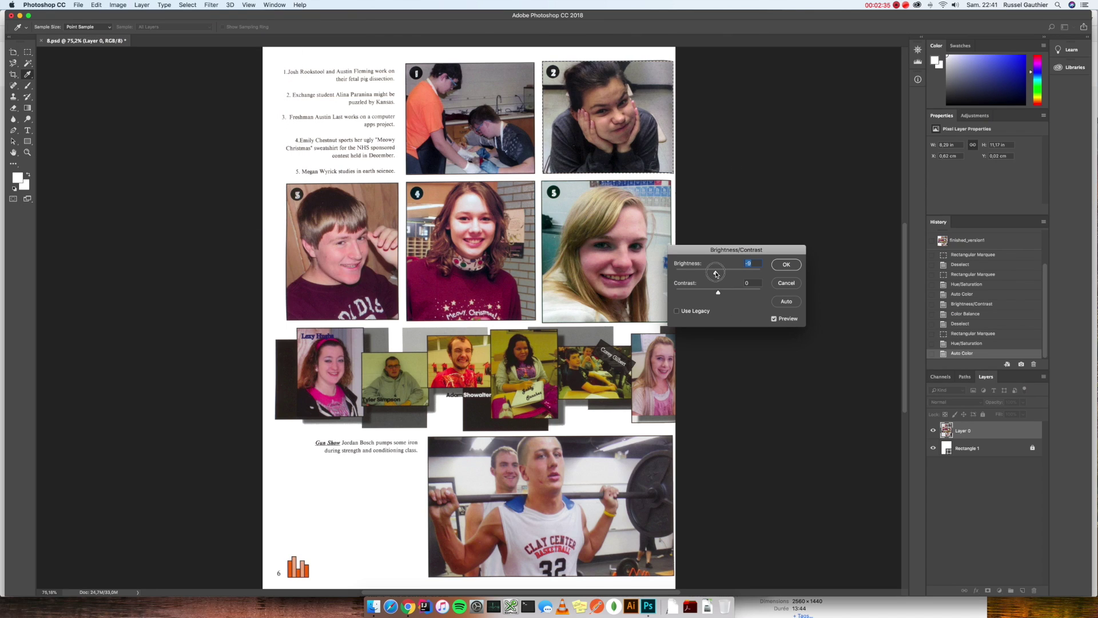
pyautogui.click(786, 266)
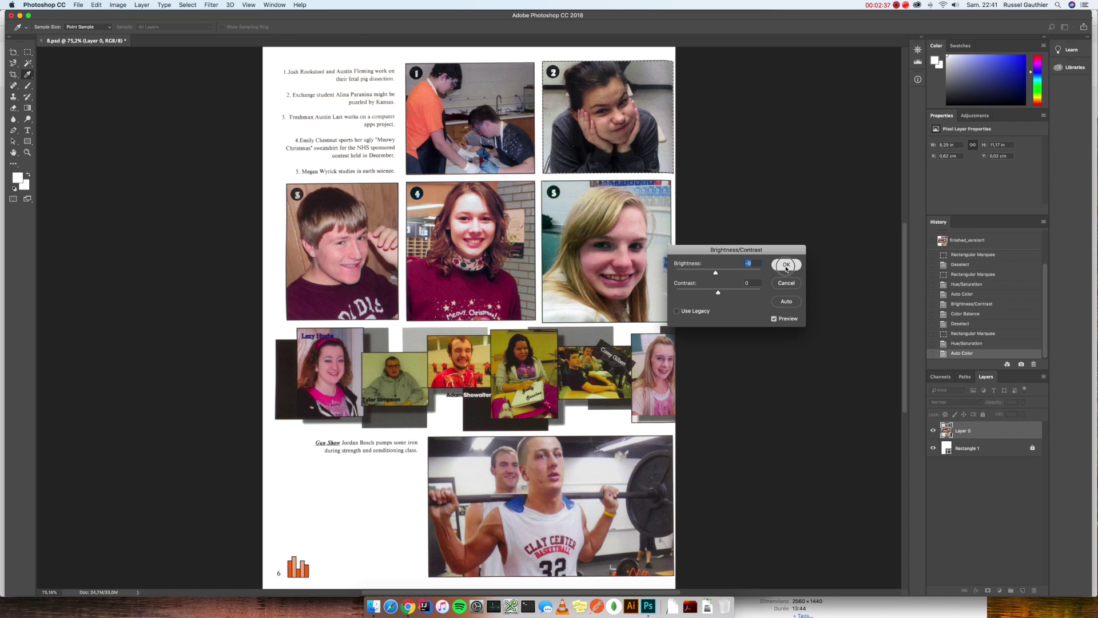
pyautogui.press('m')
# Shift photo 2's midtone color balance toward blue, setting the yellow/blue level to +13.
pyautogui.click(118, 5)
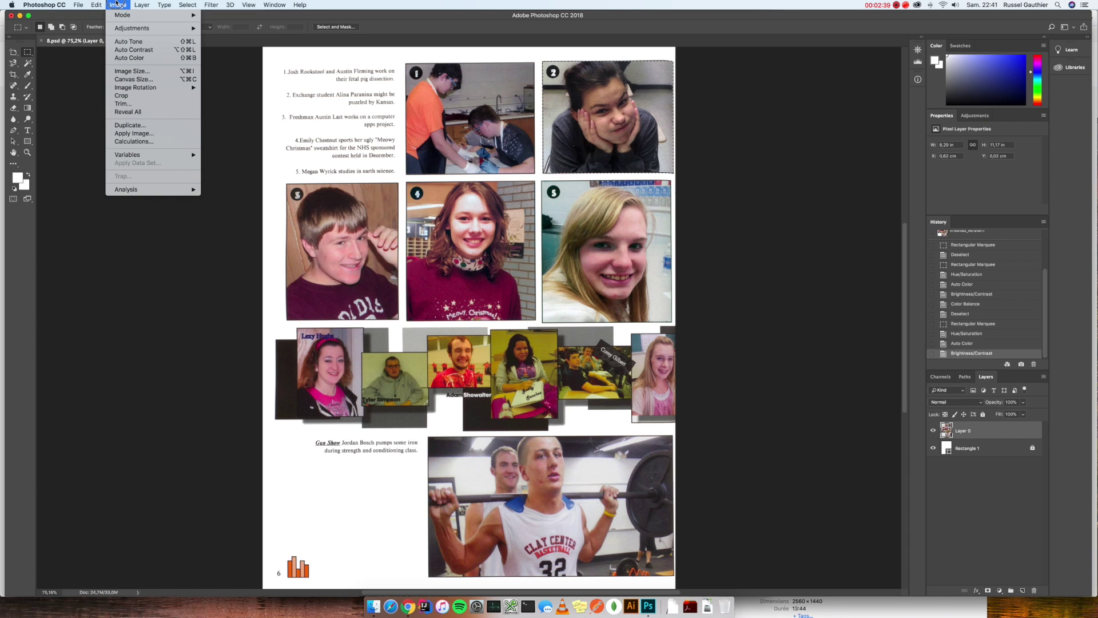
pyautogui.moveTo(123, 28)
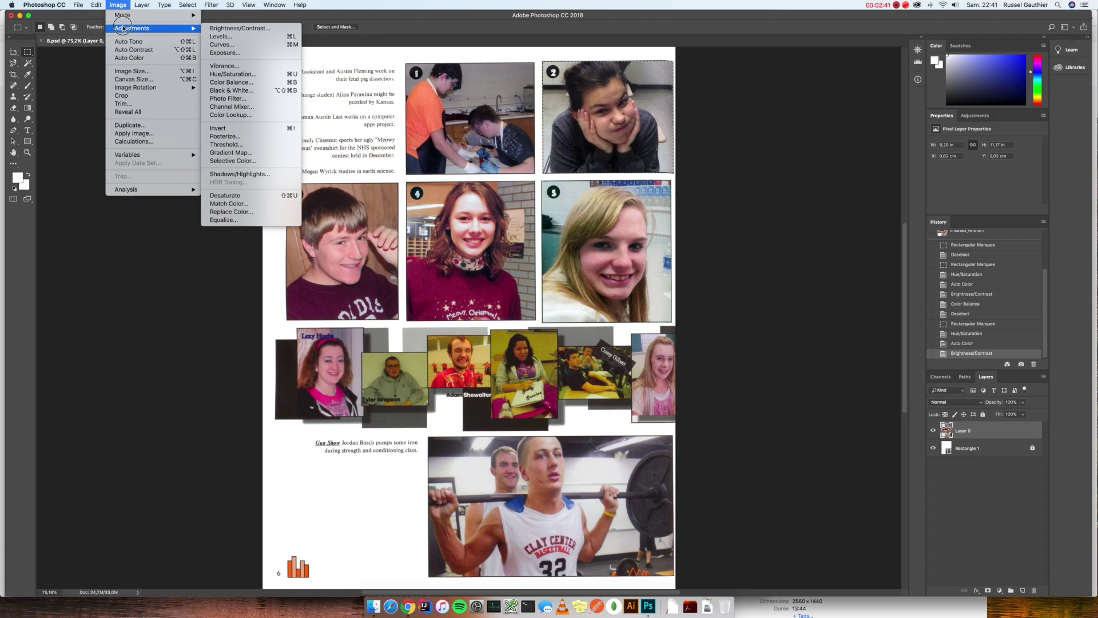
pyautogui.click(254, 84)
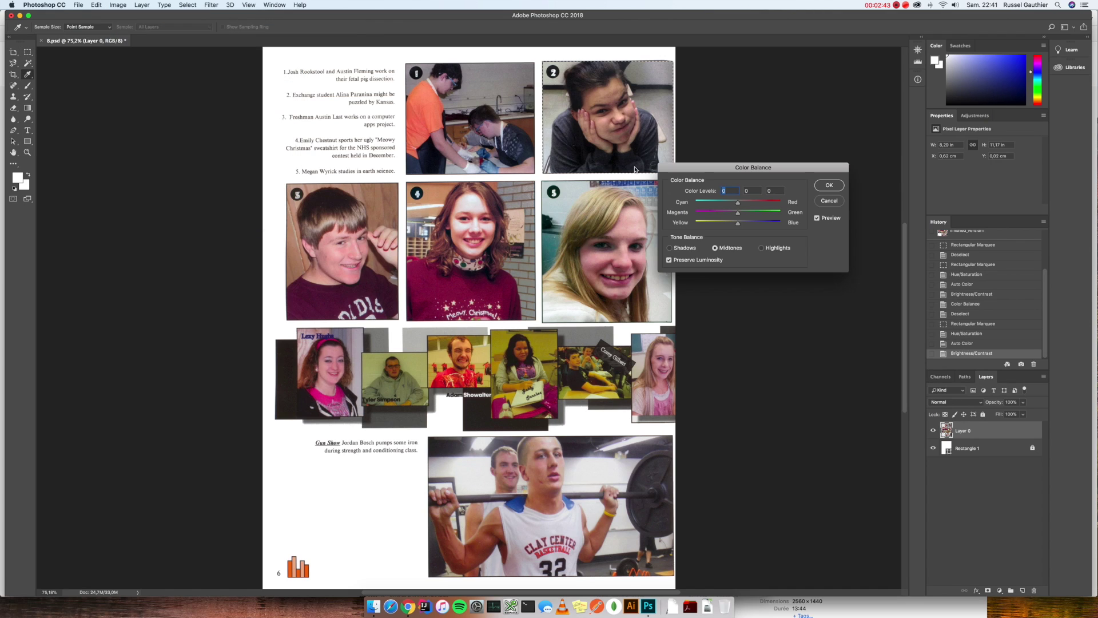
pyautogui.moveTo(739, 224); pyautogui.dragTo(744, 226)
pyautogui.moveTo(737, 205); pyautogui.dragTo(738, 206)
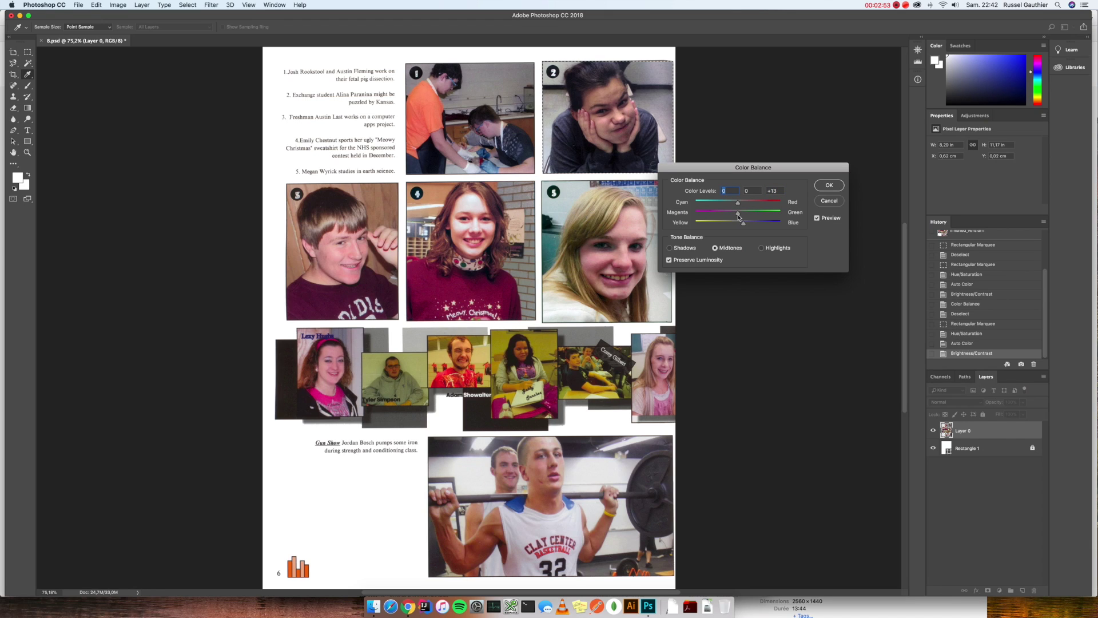
pyautogui.click(829, 184)
# Apply Auto Tone to photo 2 and clear the selection.
pyautogui.click(110, 4)
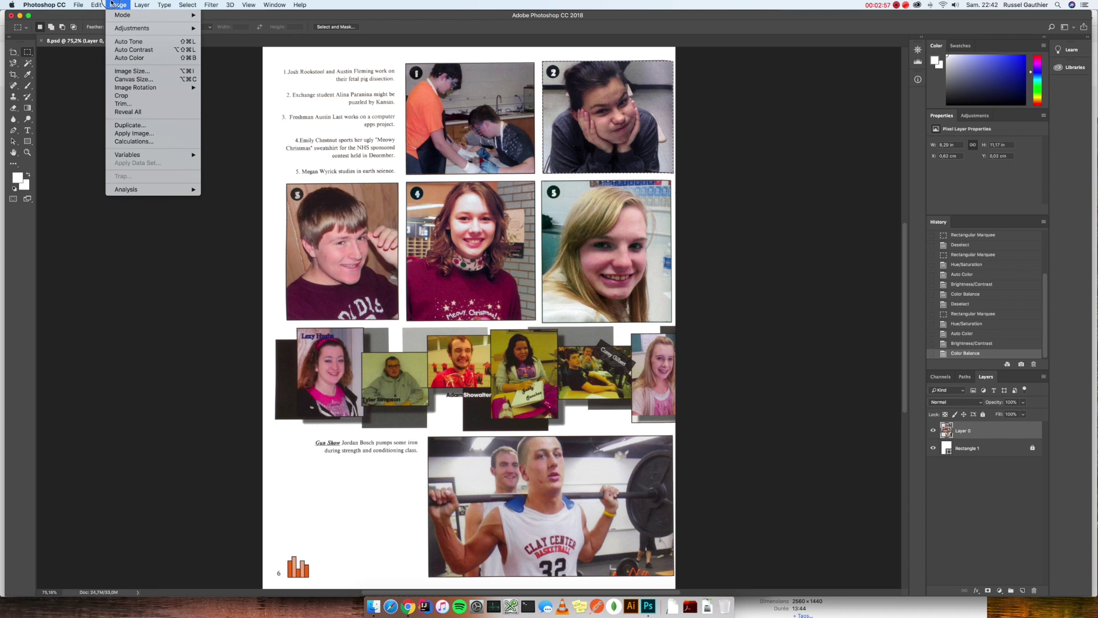
pyautogui.click(132, 44)
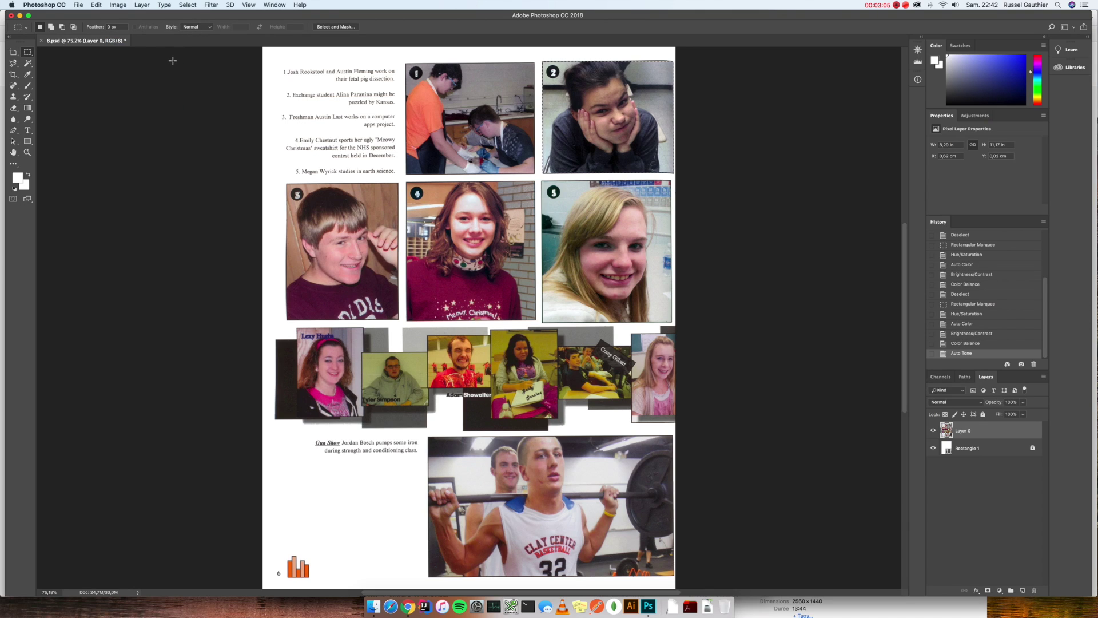
pyautogui.click(306, 203)
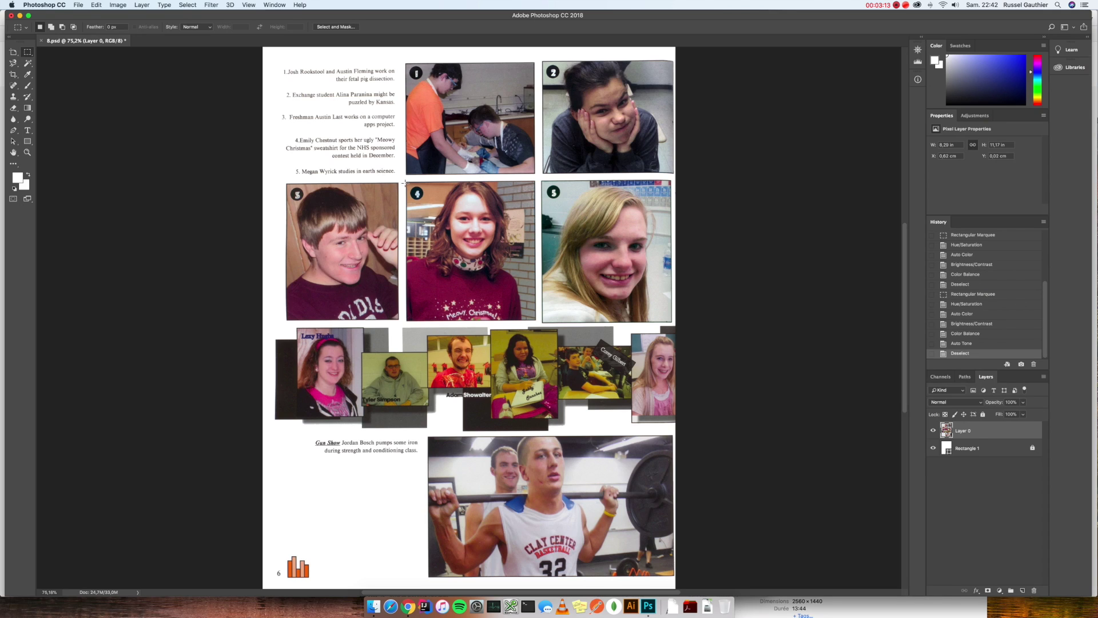
pyautogui.moveTo(407, 182); pyautogui.dragTo(535, 321)
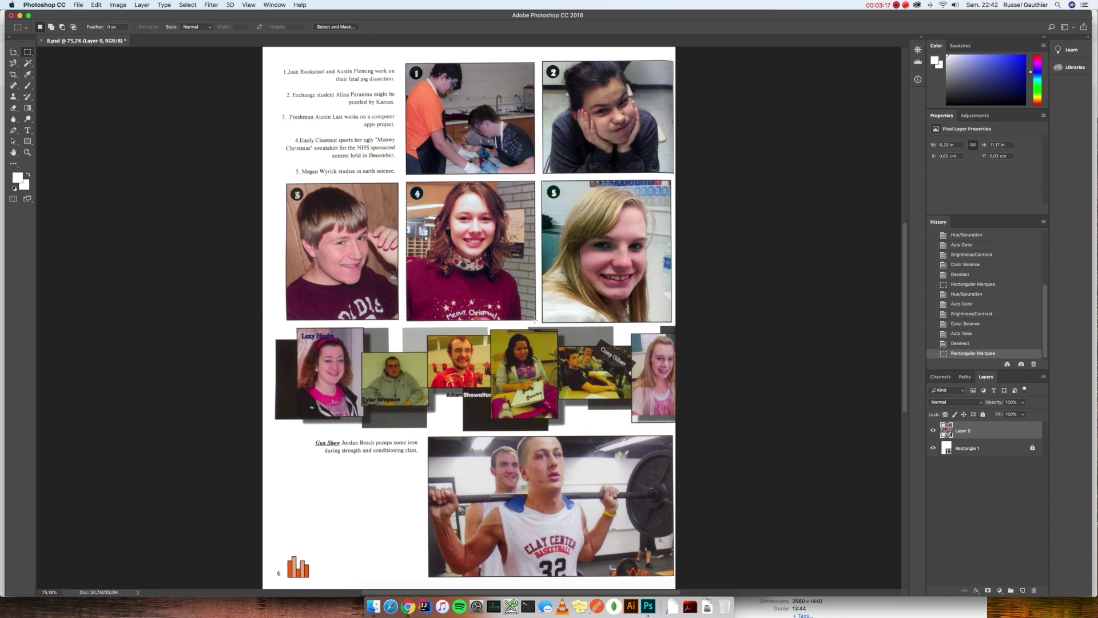
pyautogui.click(127, 4)
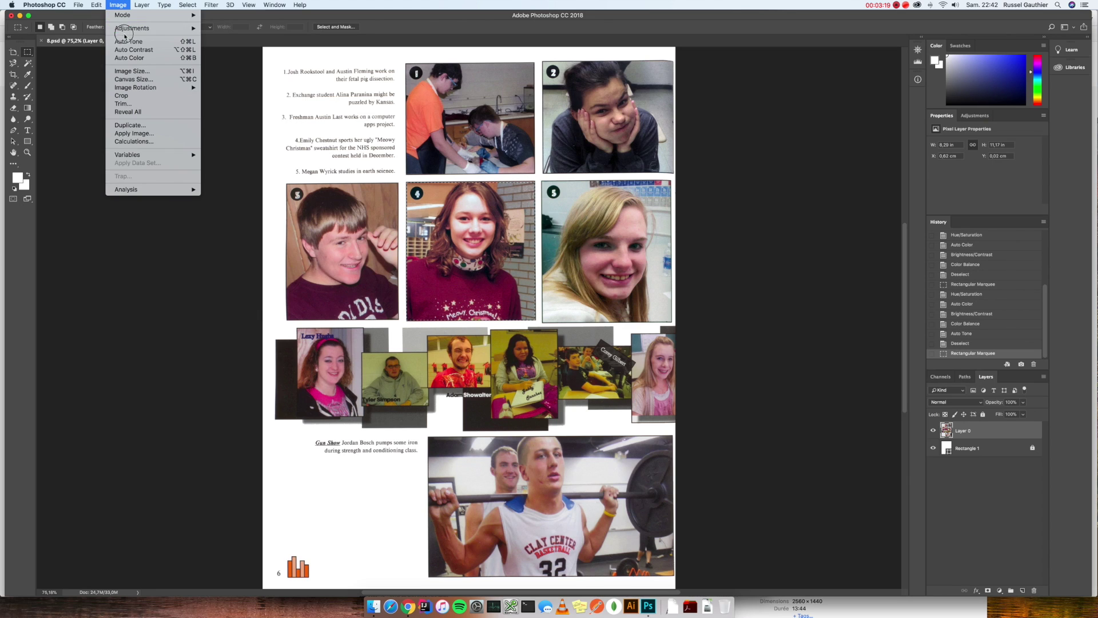
pyautogui.moveTo(129, 28)
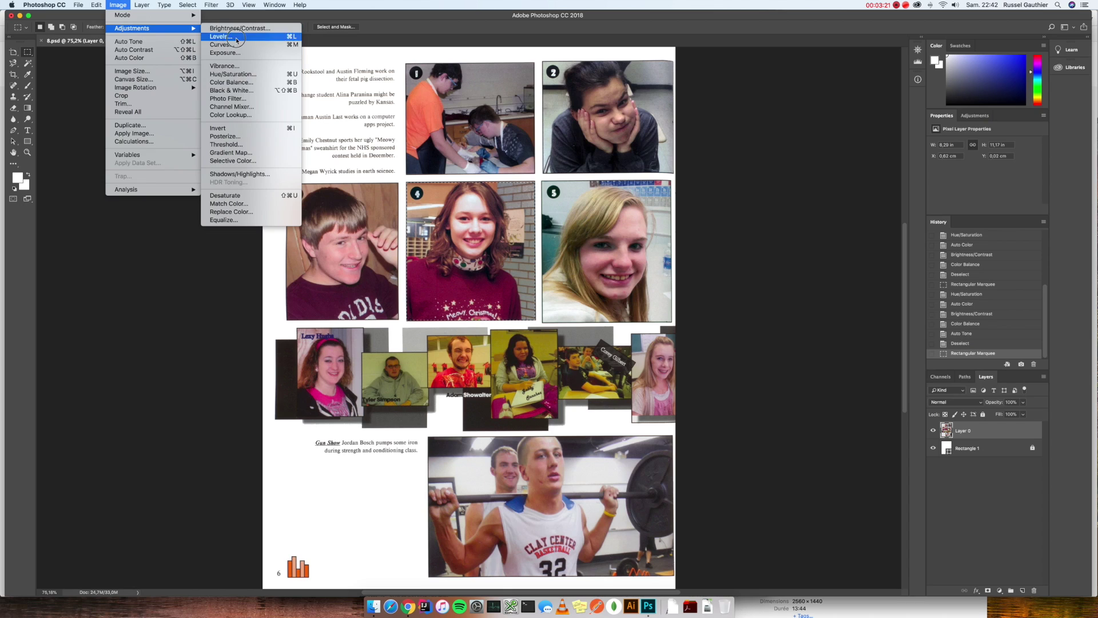
pyautogui.click(238, 30)
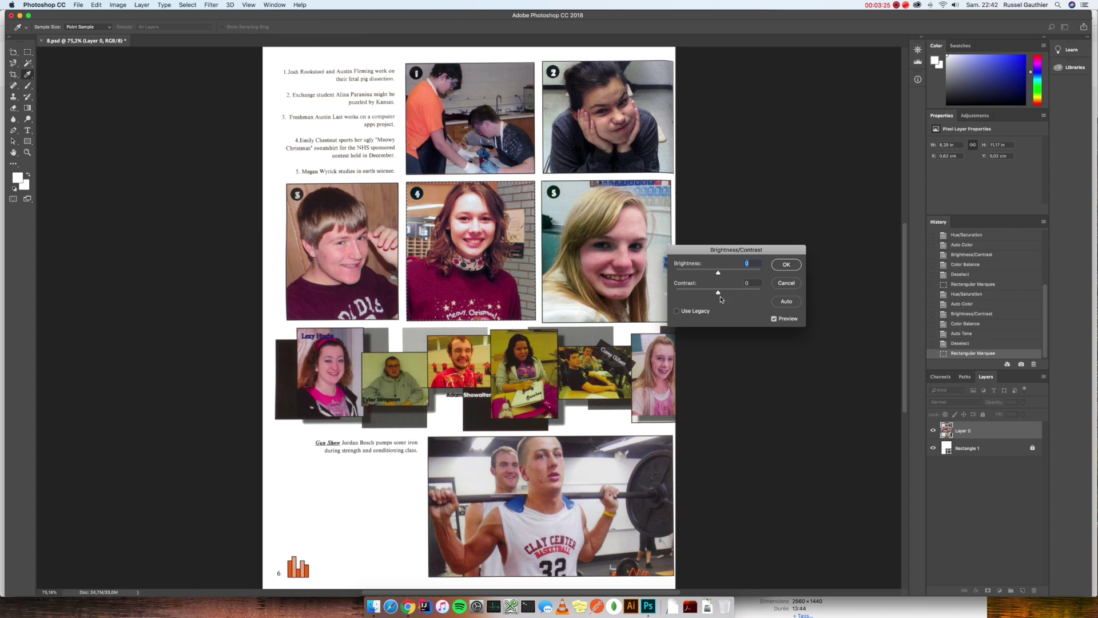
pyautogui.moveTo(719, 273); pyautogui.dragTo(721, 274)
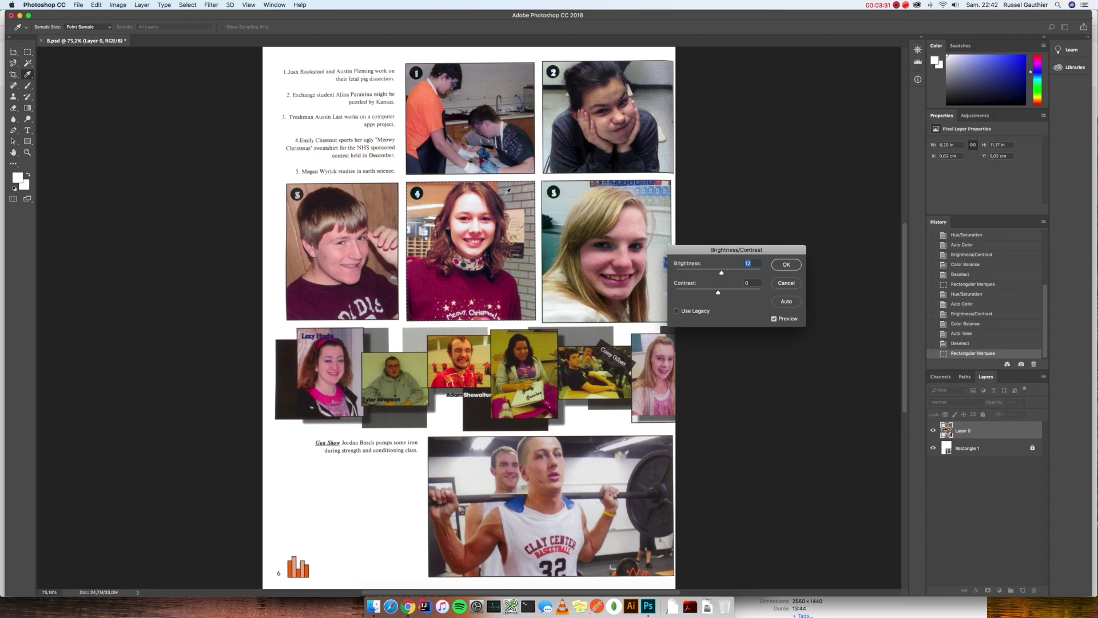
pyautogui.click(786, 283)
pyautogui.press('m')
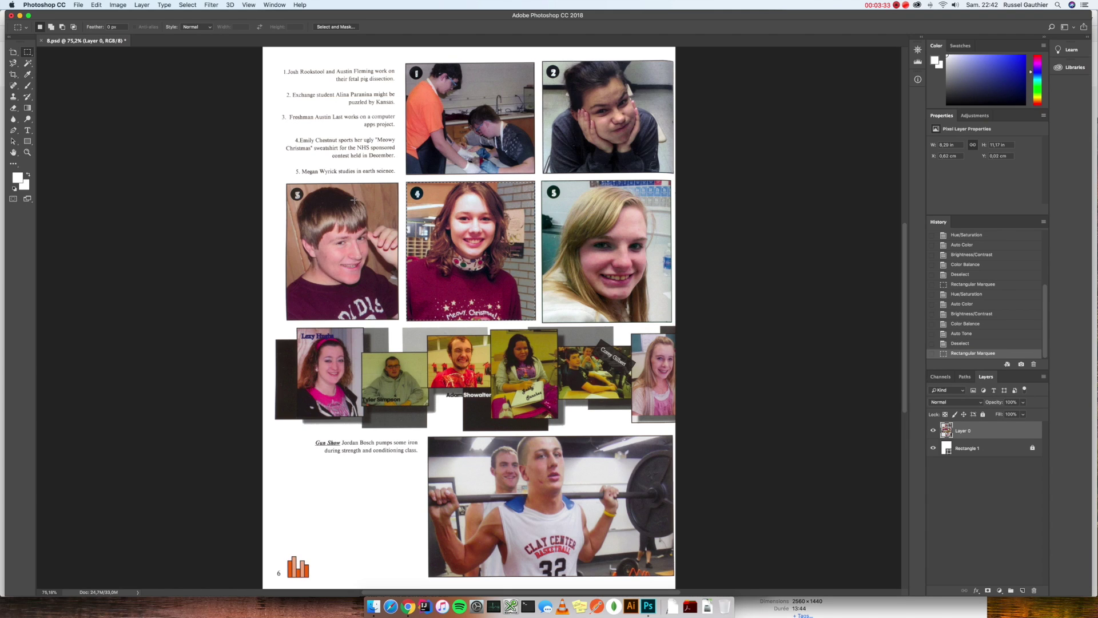
# Replace the current selection with a rectangular marquee around photo 3 and reduce its saturation with Hue/Saturation.
pyautogui.moveTo(287, 184); pyautogui.dragTo(398, 320)
pyautogui.click(97, 4)
pyautogui.moveTo(117, 4)
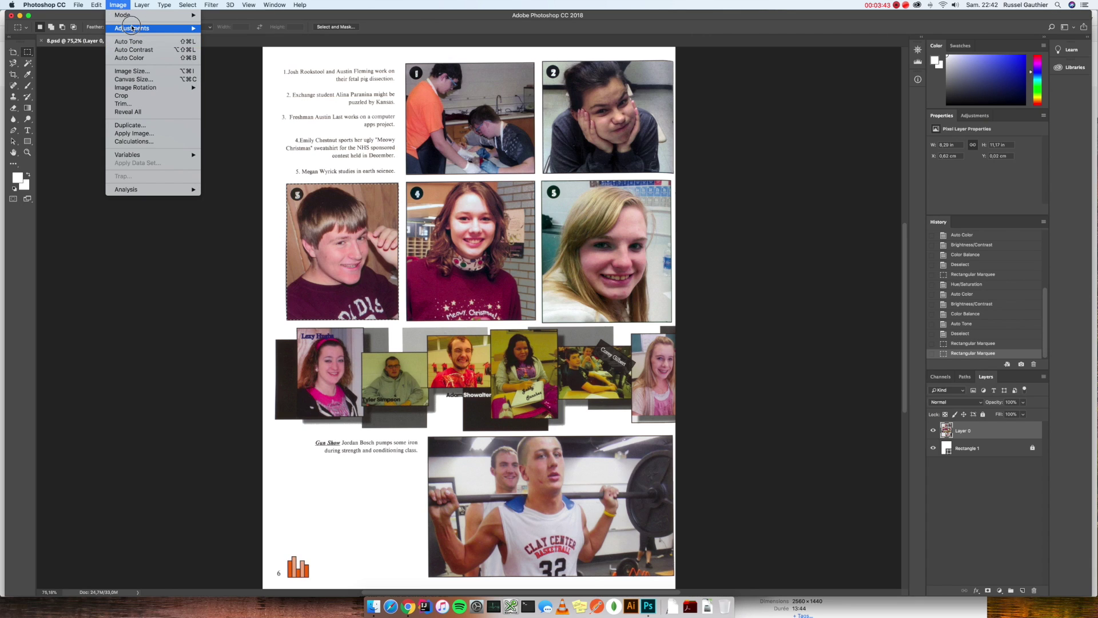
pyautogui.moveTo(134, 28)
pyautogui.click(233, 74)
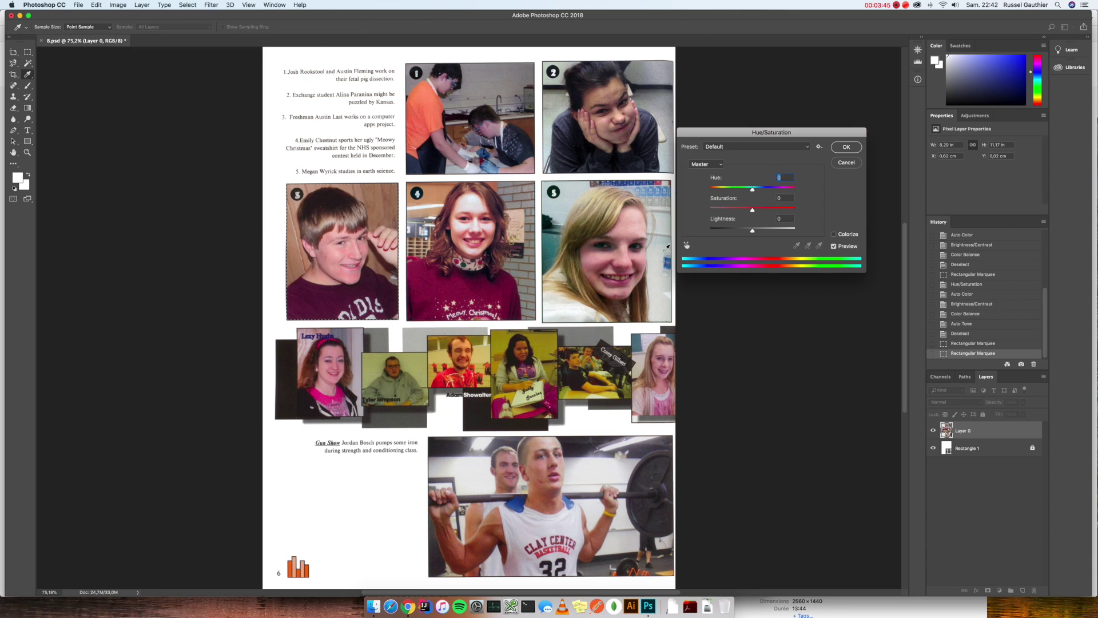
pyautogui.moveTo(753, 210); pyautogui.dragTo(739, 212)
pyautogui.click(846, 147)
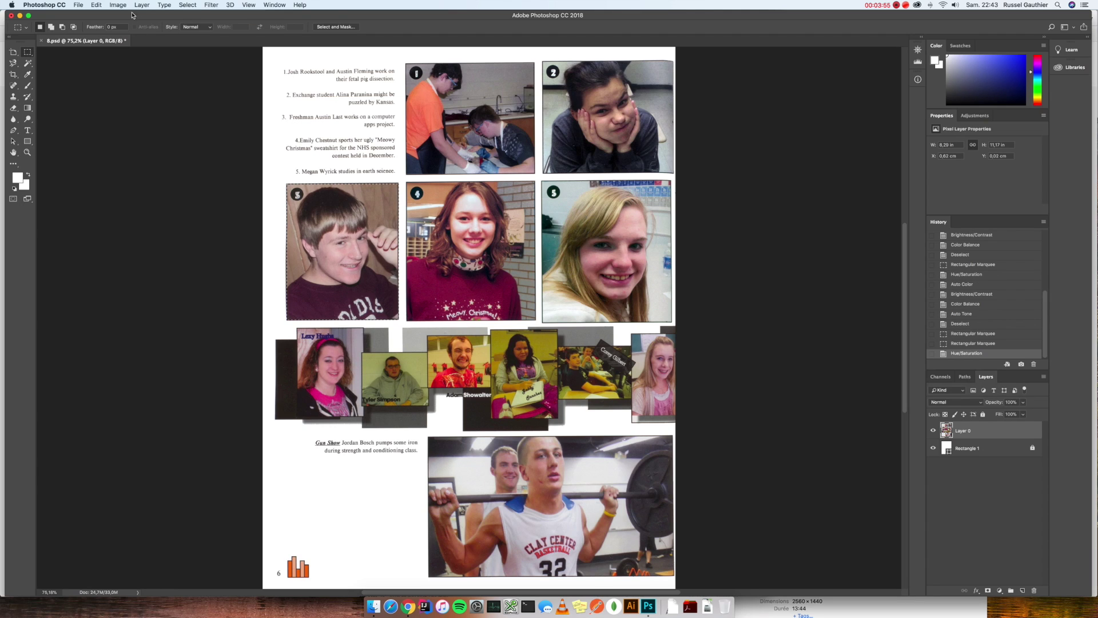
# Apply Auto Color to photo 3.
pyautogui.click(95, 5)
pyautogui.moveTo(118, 5)
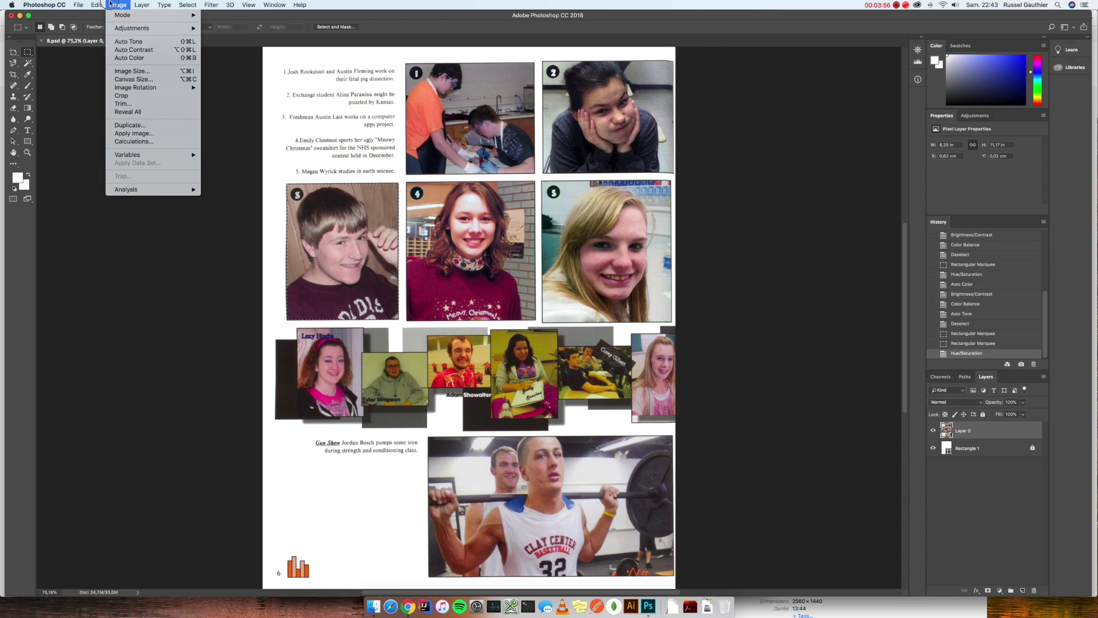
pyautogui.click(124, 58)
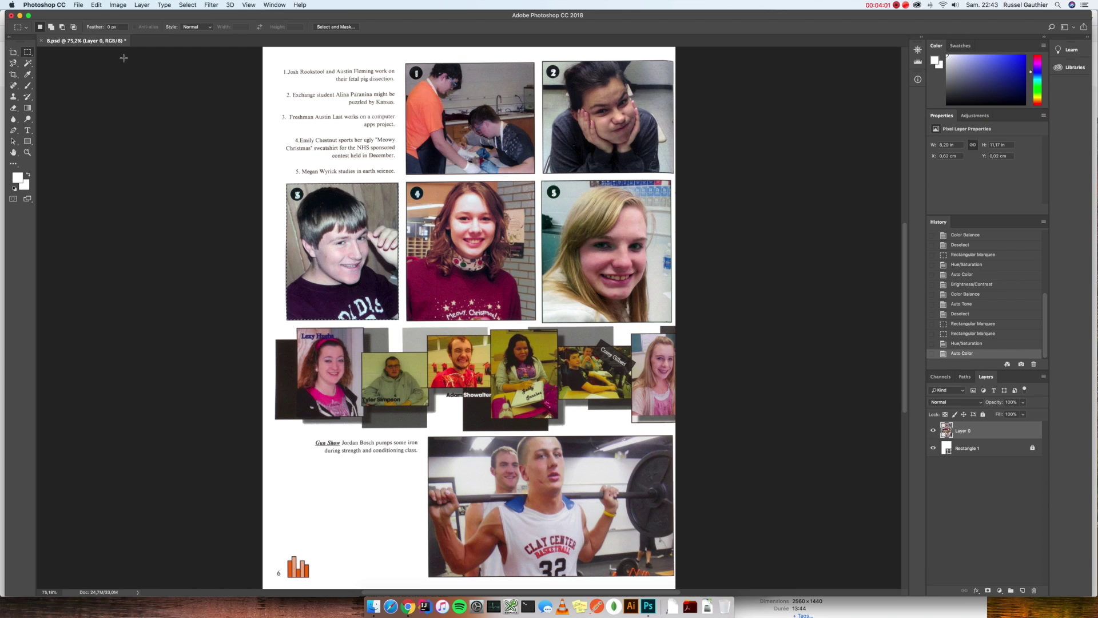
# Lower photo 3's brightness to -15 and contrast to -24, comparing the photo with and without the preview before applying.
pyautogui.click(118, 5)
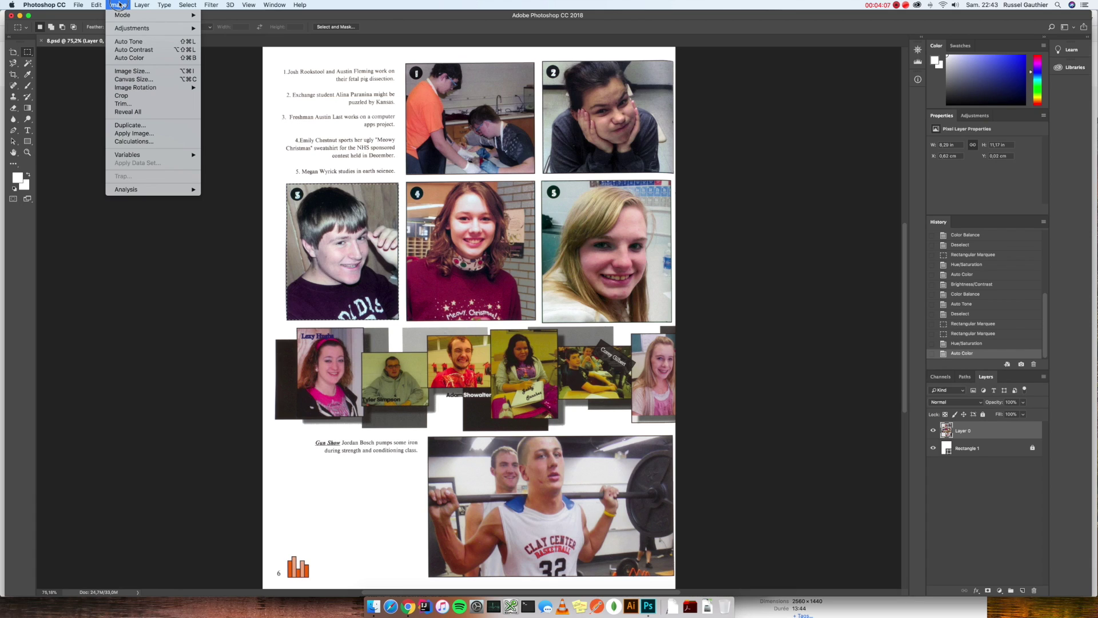
pyautogui.click(122, 31)
pyautogui.click(222, 32)
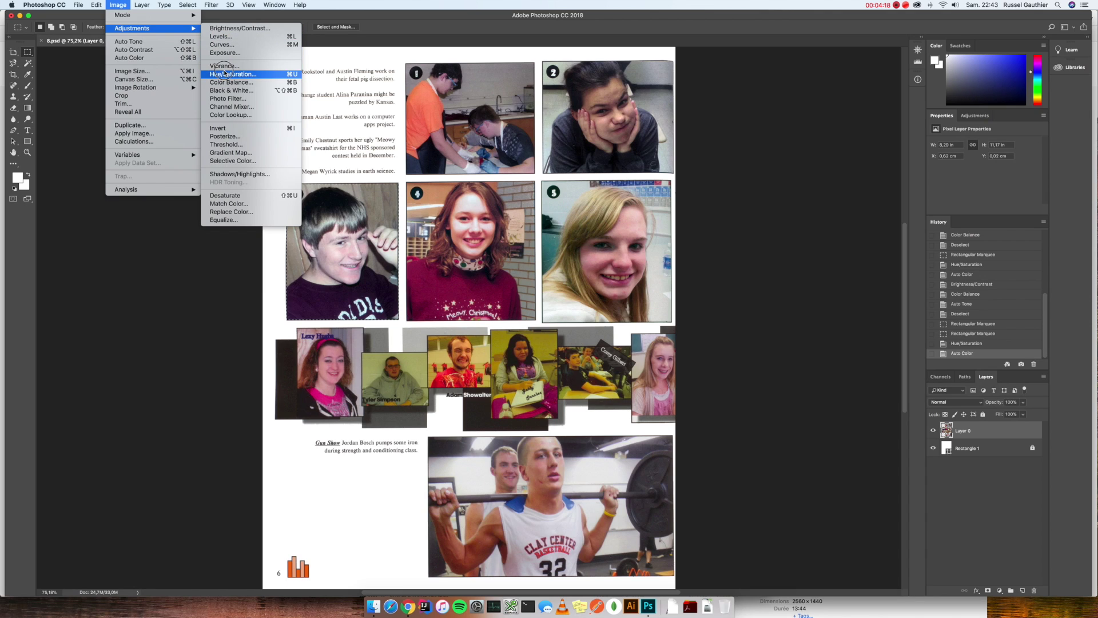
pyautogui.click(228, 28)
pyautogui.moveTo(719, 276); pyautogui.dragTo(698, 292)
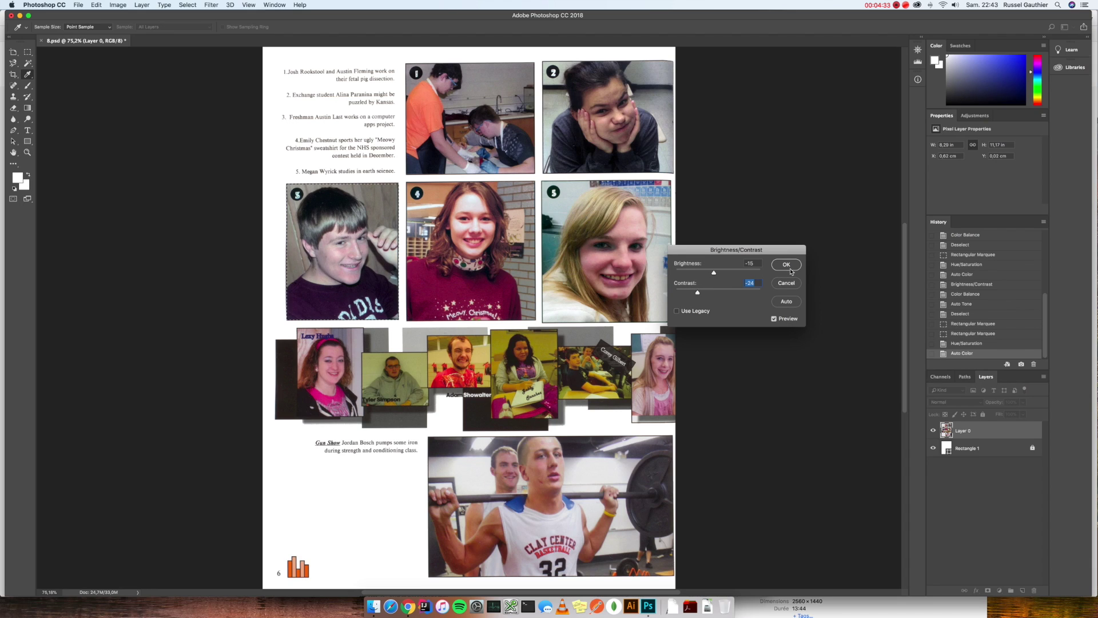
pyautogui.click(775, 318)
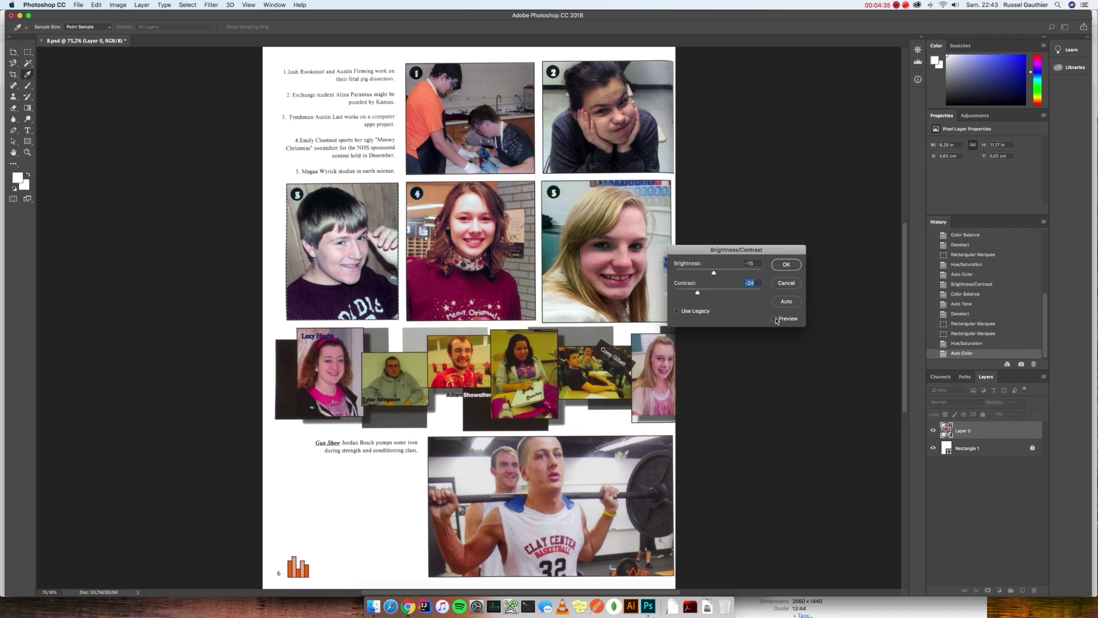
pyautogui.click(775, 320)
pyautogui.click(776, 319)
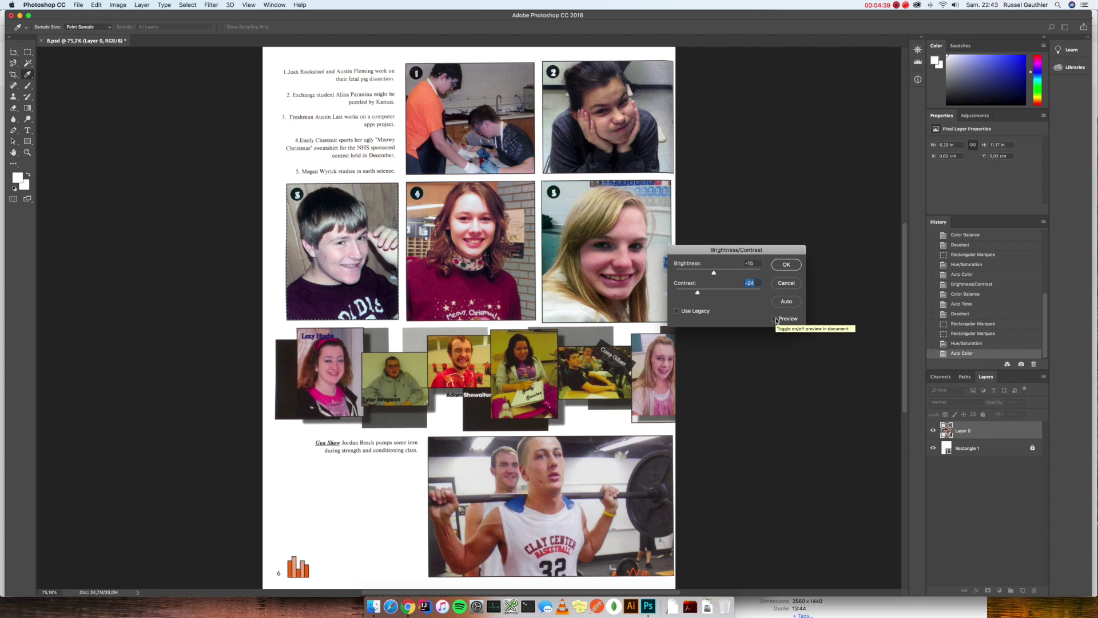
pyautogui.click(775, 319)
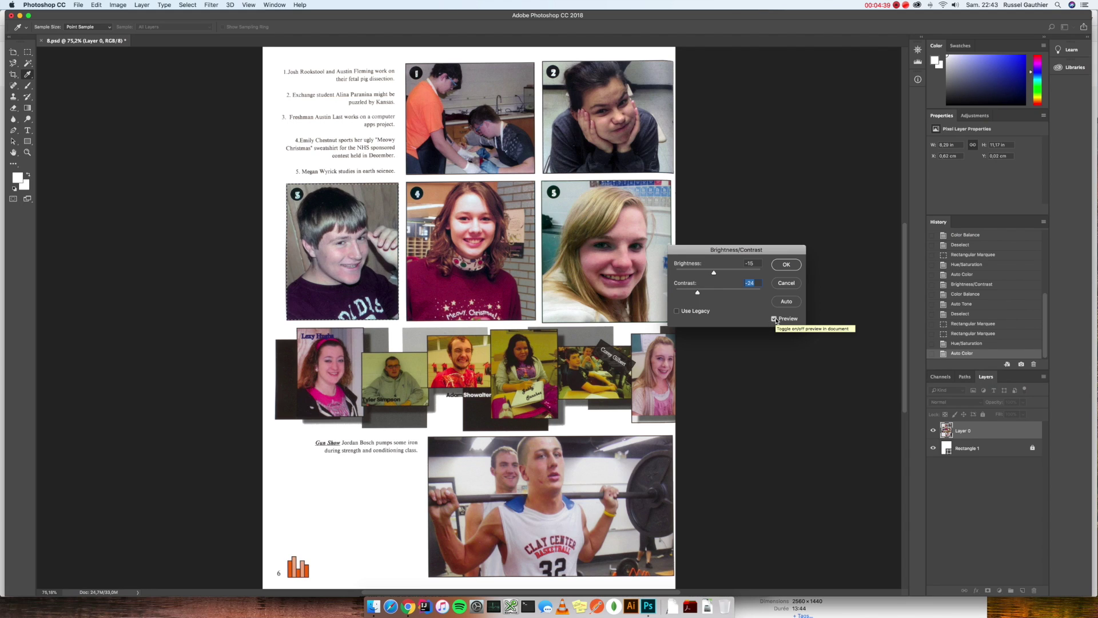
pyautogui.click(786, 264)
pyautogui.press('m')
# Fine-tune photo 3's midtone color balance, including its yellow/blue level.
pyautogui.click(117, 5)
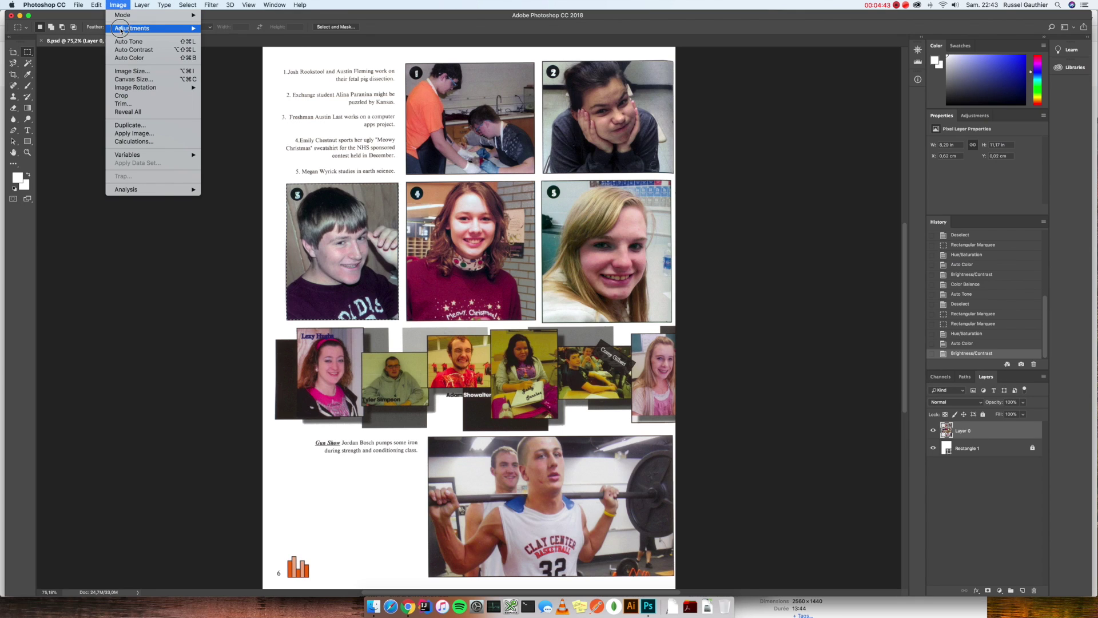
pyautogui.moveTo(123, 30)
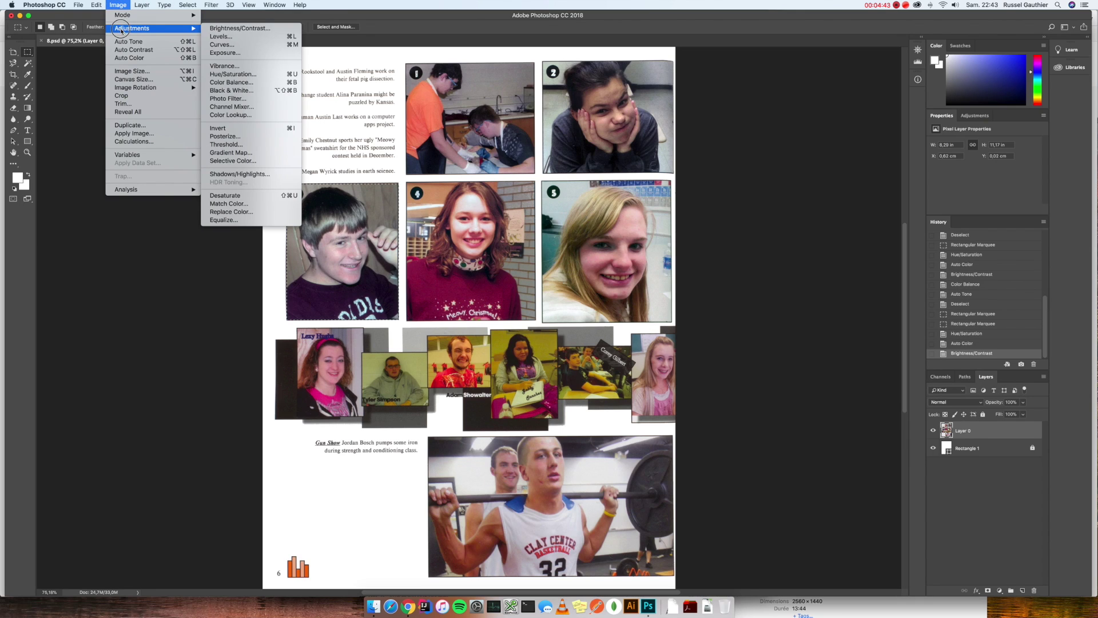
pyautogui.click(232, 82)
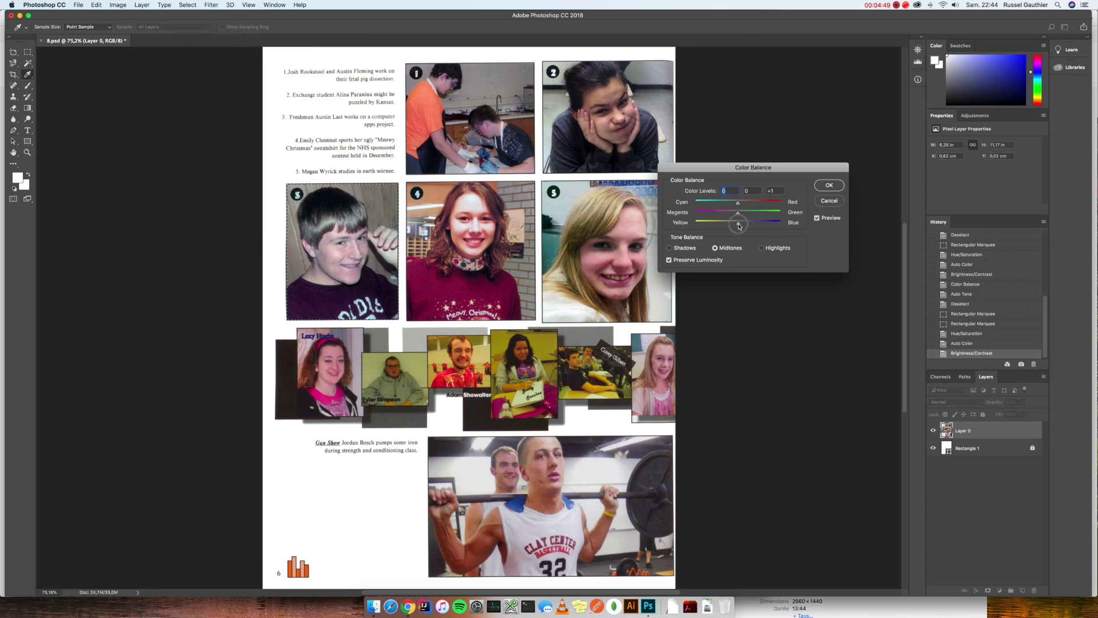
pyautogui.moveTo(740, 226); pyautogui.dragTo(739, 206)
pyautogui.click(827, 185)
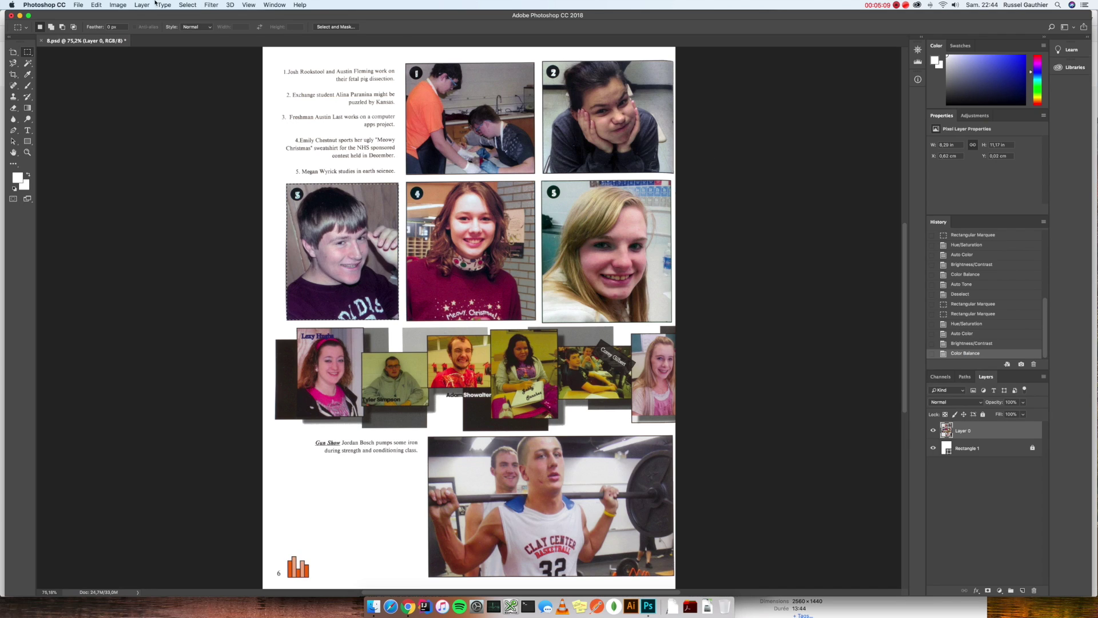
# Apply Auto Tone to photo 3 and lower its brightness to about -9.
pyautogui.click(119, 4)
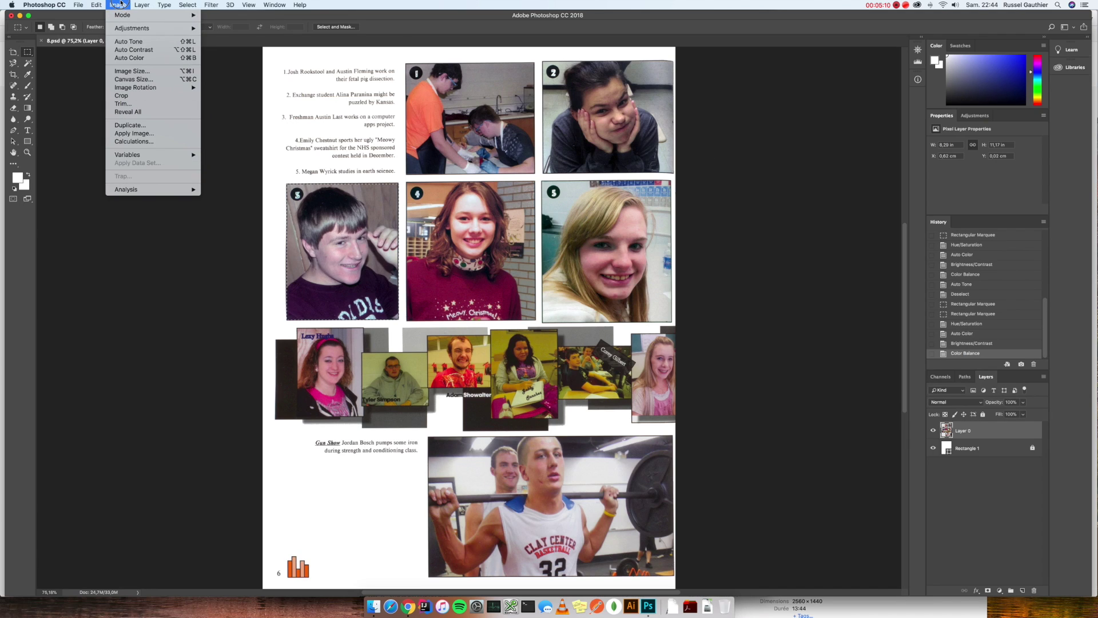
pyautogui.click(126, 41)
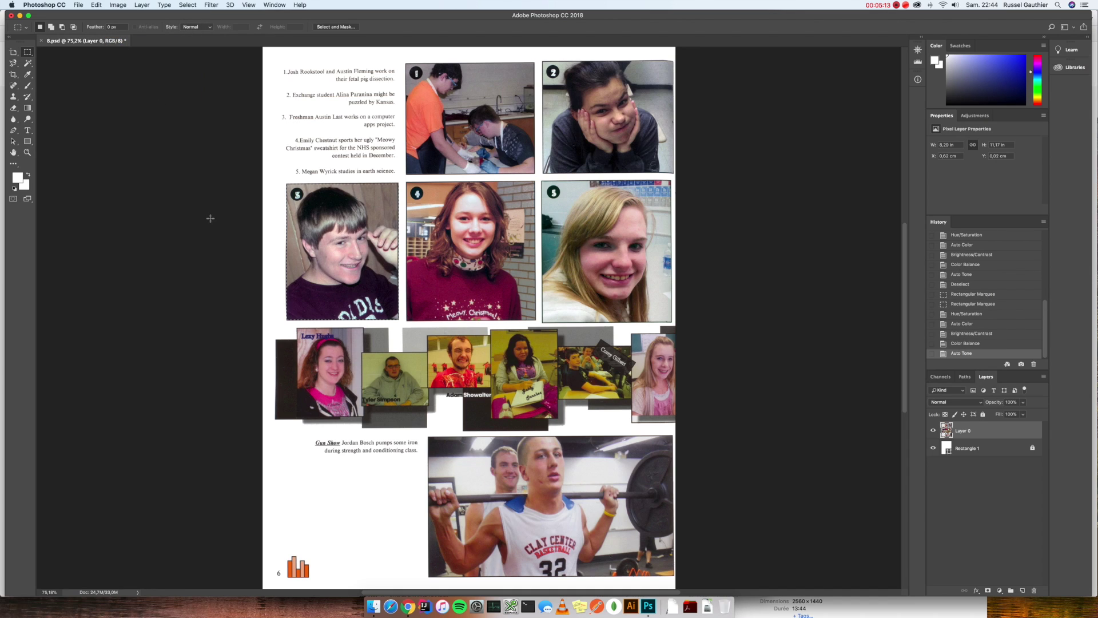
pyautogui.click(118, 4)
pyautogui.moveTo(165, 31)
pyautogui.click(231, 28)
pyautogui.moveTo(718, 273); pyautogui.dragTo(716, 275)
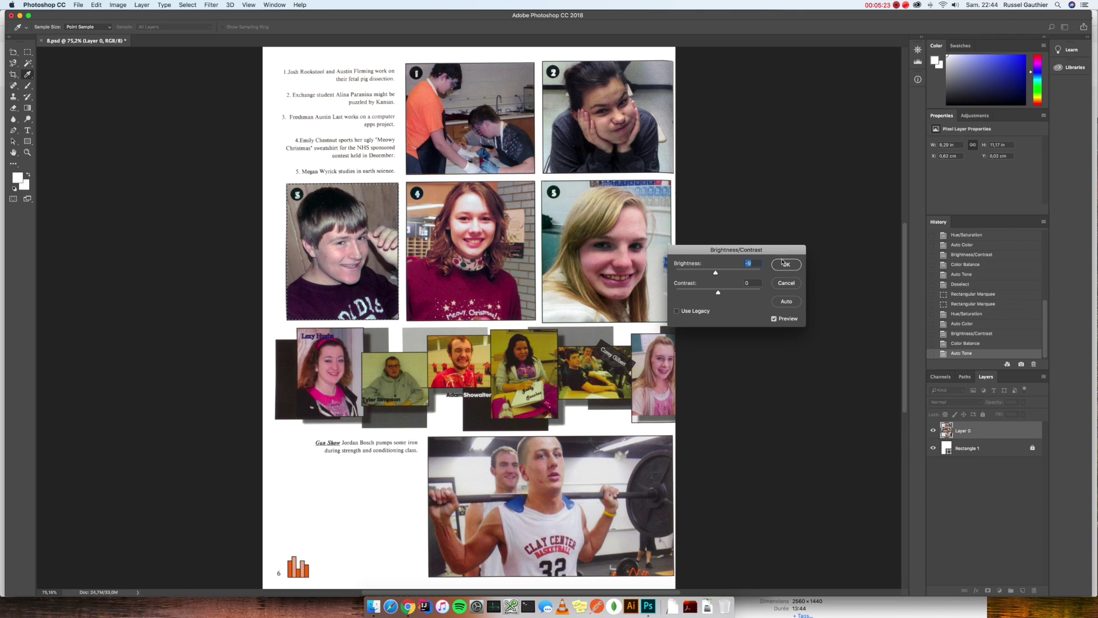
pyautogui.click(784, 265)
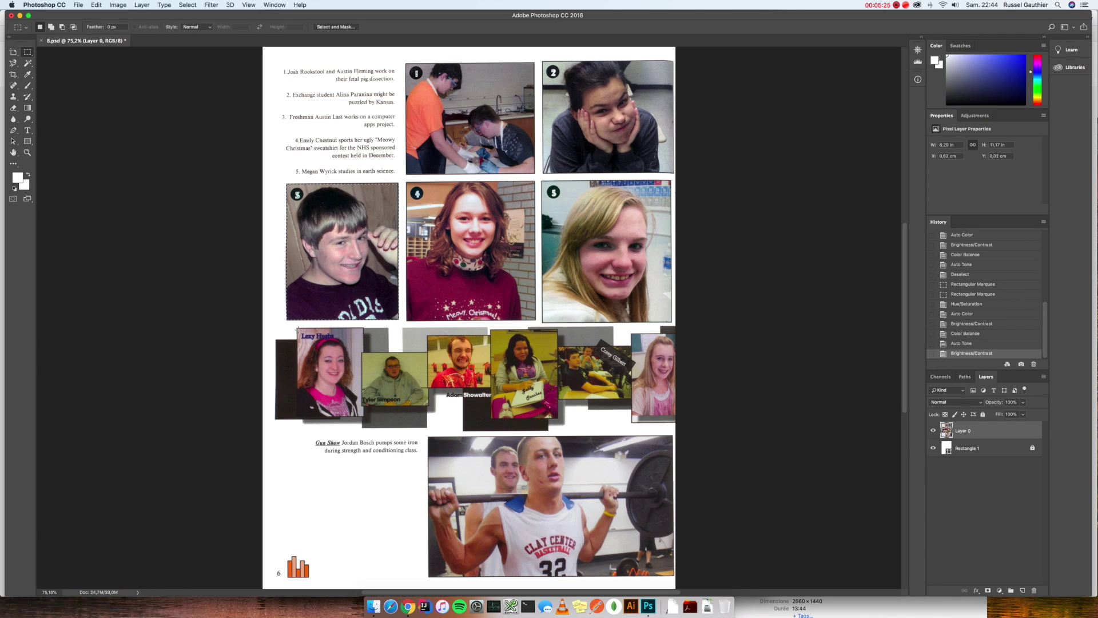
# Select the first photo in the strip of small portraits, excluding the overlapped edge, and lower its saturation to -34.
pyautogui.moveTo(297, 327); pyautogui.dragTo(363, 416)
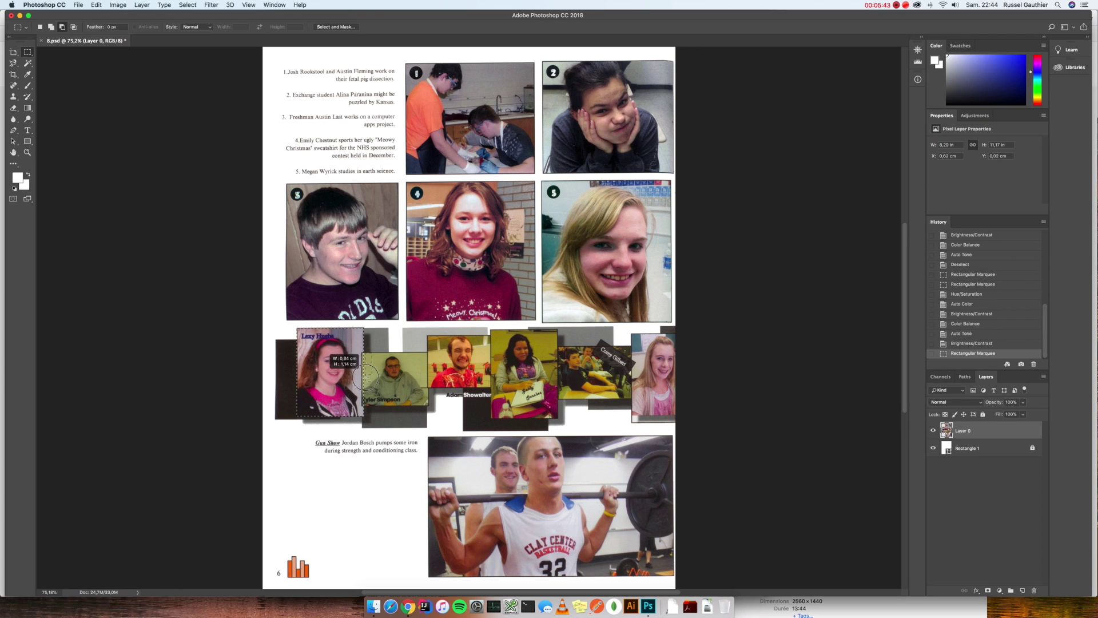
pyautogui.moveTo(360, 405); pyautogui.dragTo(363, 405)
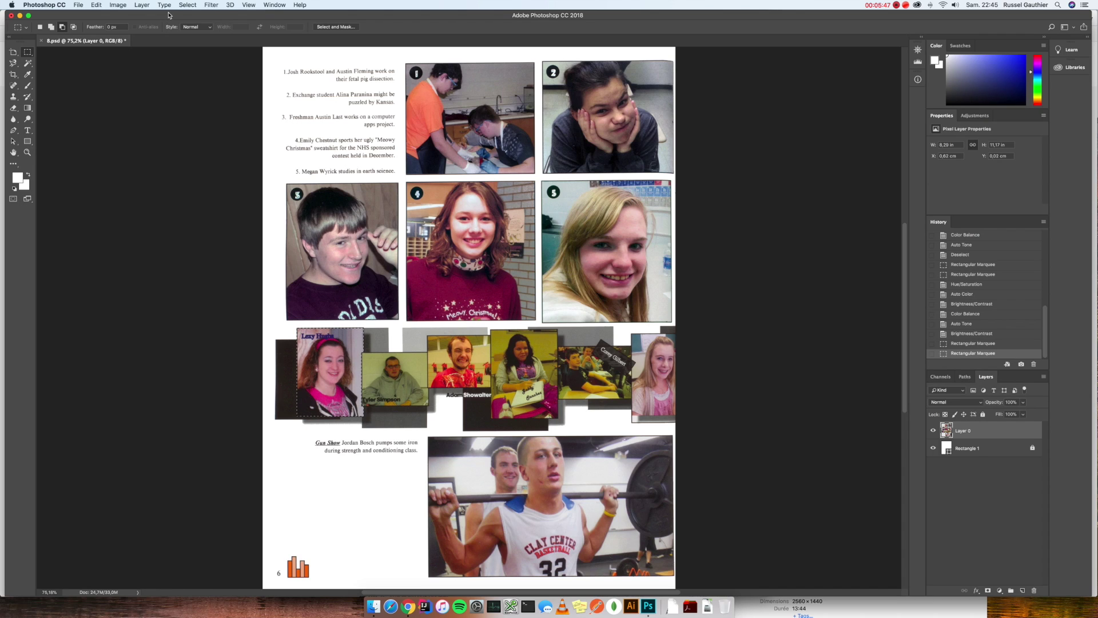
pyautogui.click(118, 5)
pyautogui.moveTo(122, 17)
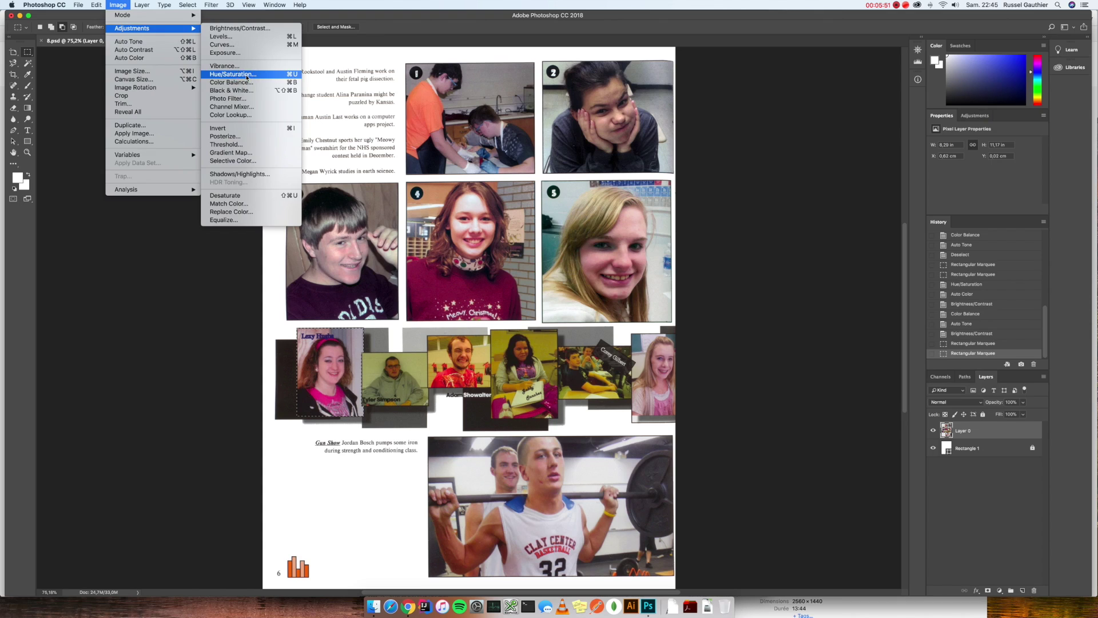
pyautogui.click(714, 174)
pyautogui.press('super+u')
pyautogui.press('Tab')
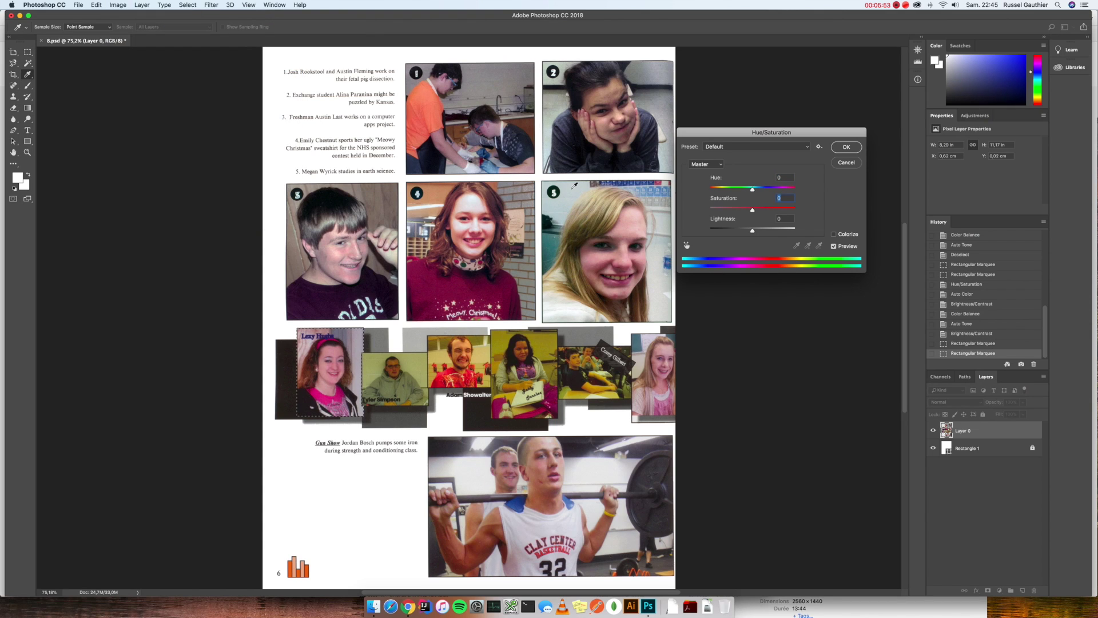
pyautogui.write('20')
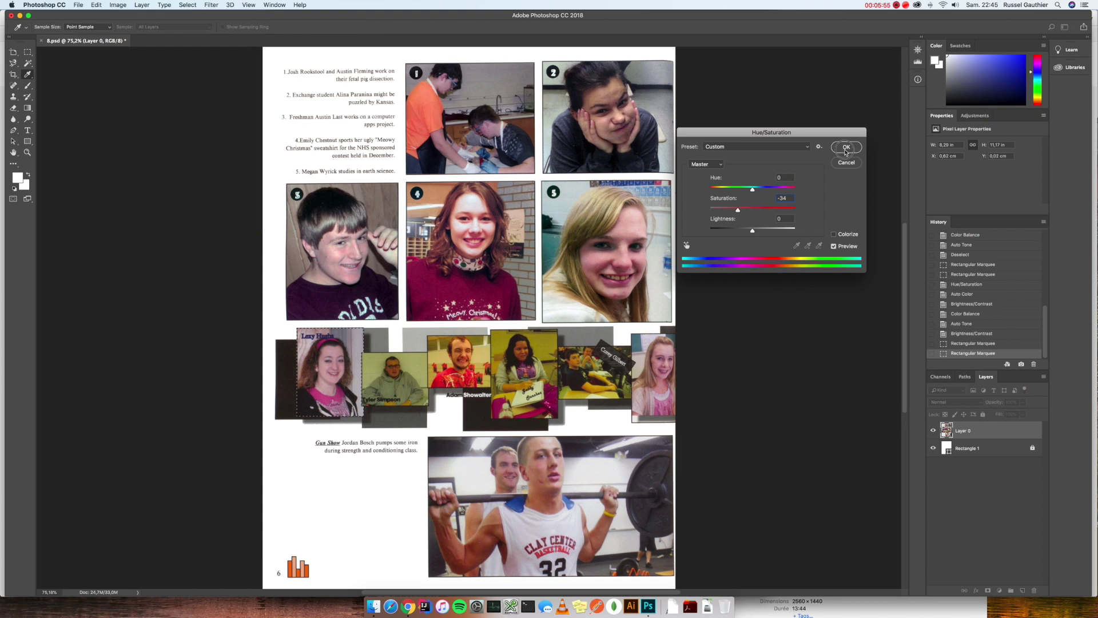
pyautogui.press('Return')
pyautogui.press('m')
# Apply Auto Color to the first strip photo and lower its brightness to -23.
pyautogui.click(117, 4)
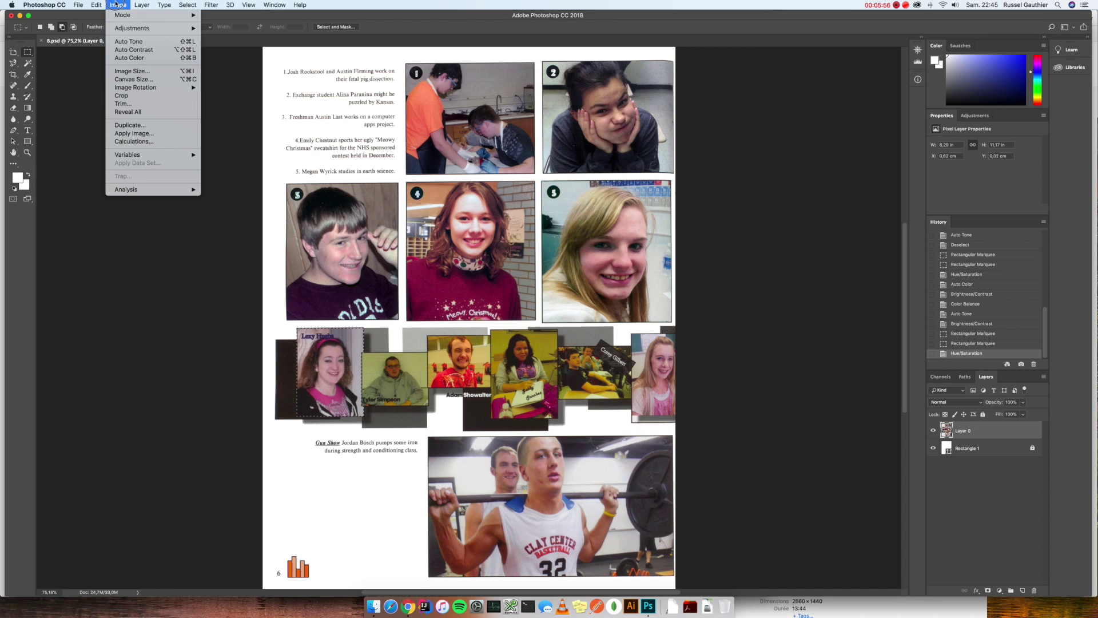
pyautogui.click(124, 58)
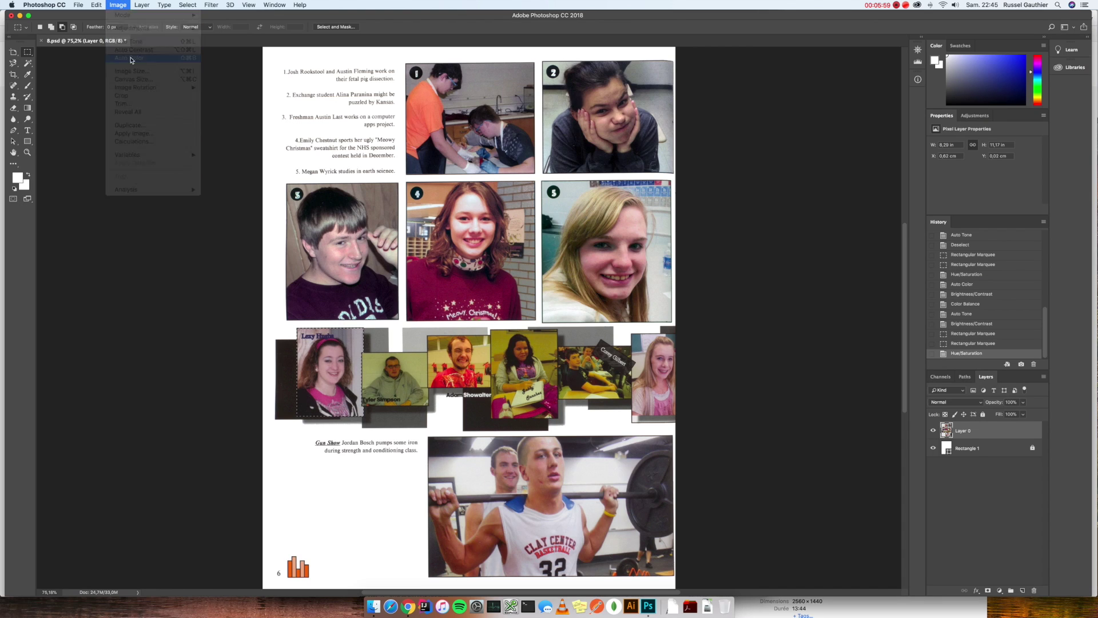
pyautogui.click(121, 4)
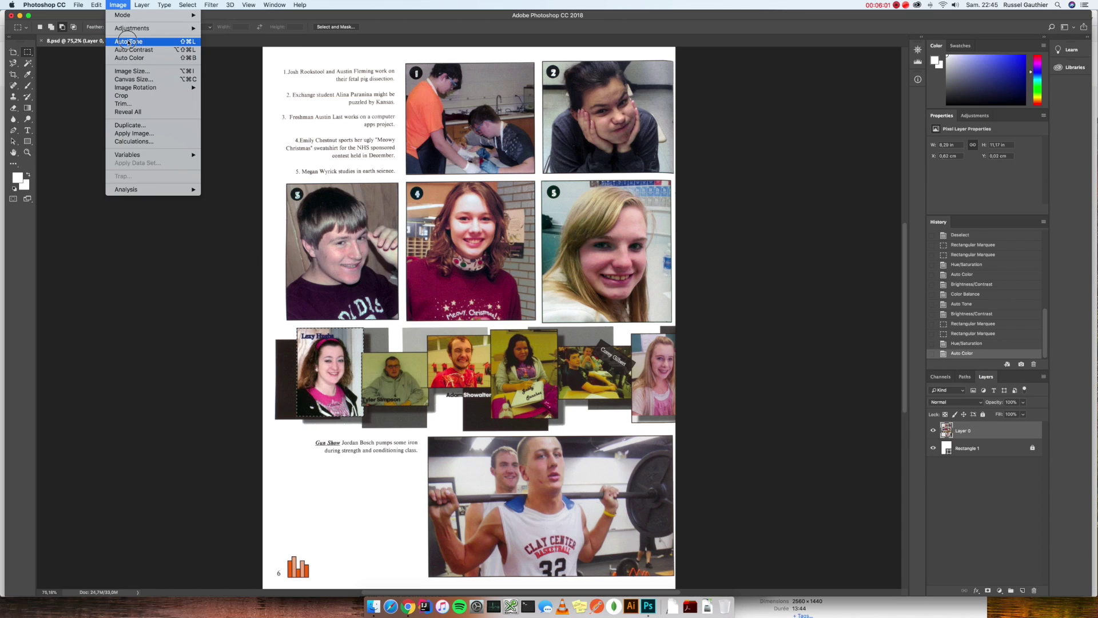
pyautogui.moveTo(129, 29)
pyautogui.click(229, 28)
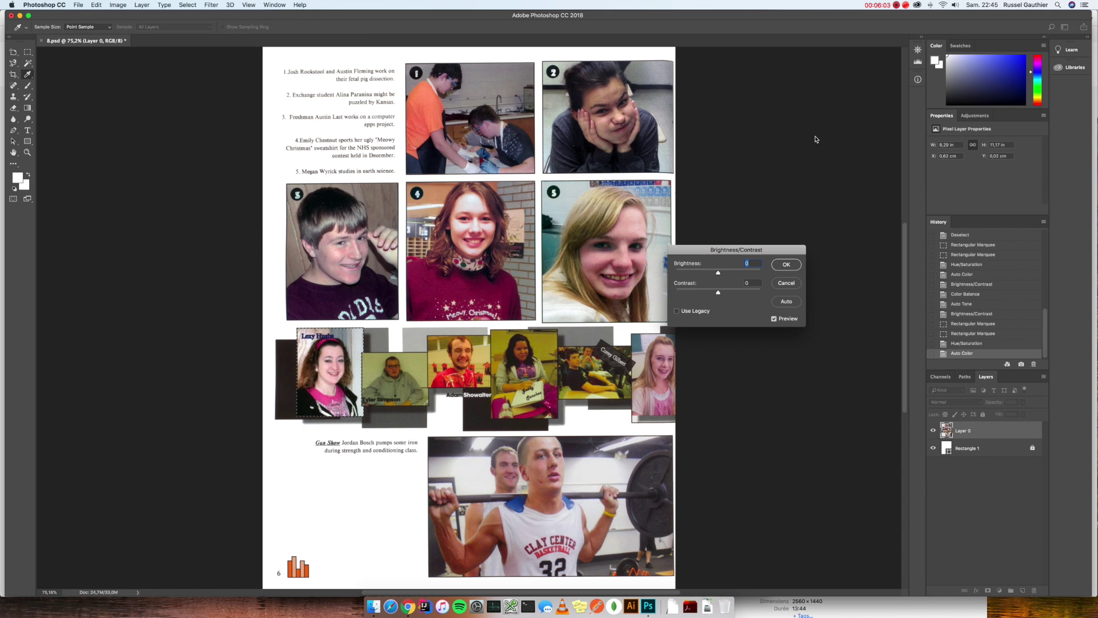
pyautogui.moveTo(718, 274); pyautogui.dragTo(713, 276)
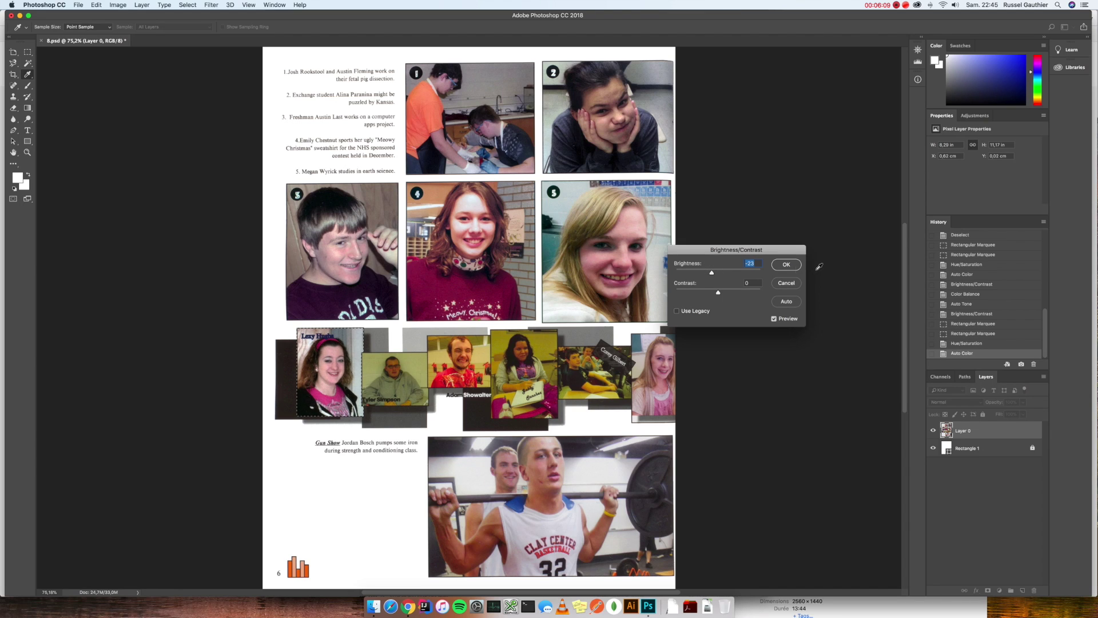
pyautogui.click(786, 264)
# Shift the first strip photo's midtones slightly toward red, green and blue, and apply Auto Tone.
pyautogui.click(112, 4)
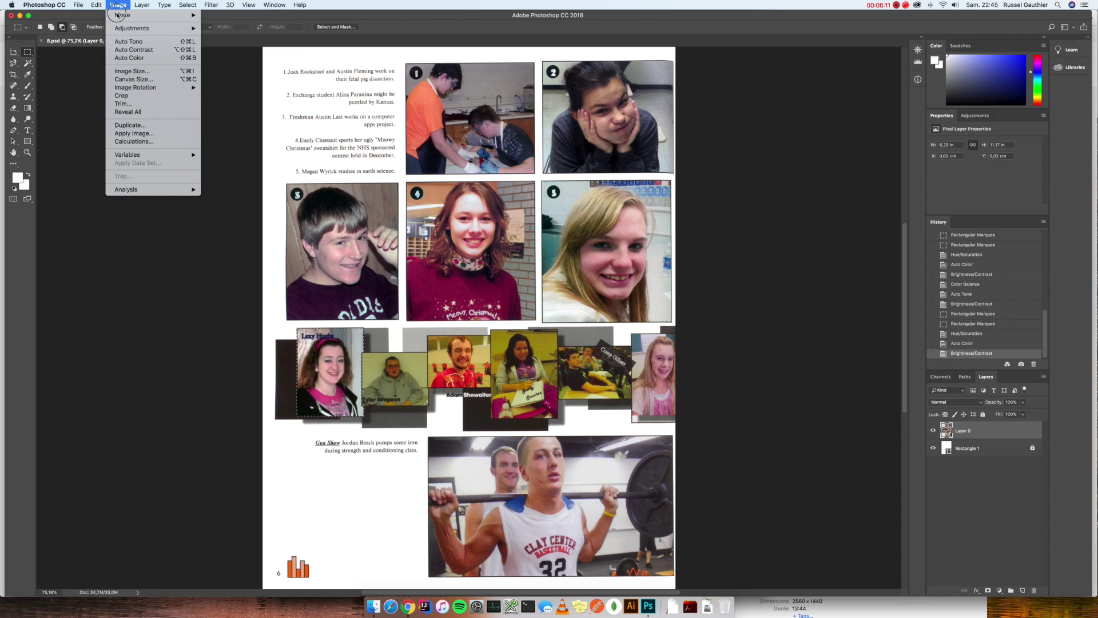
pyautogui.moveTo(130, 28)
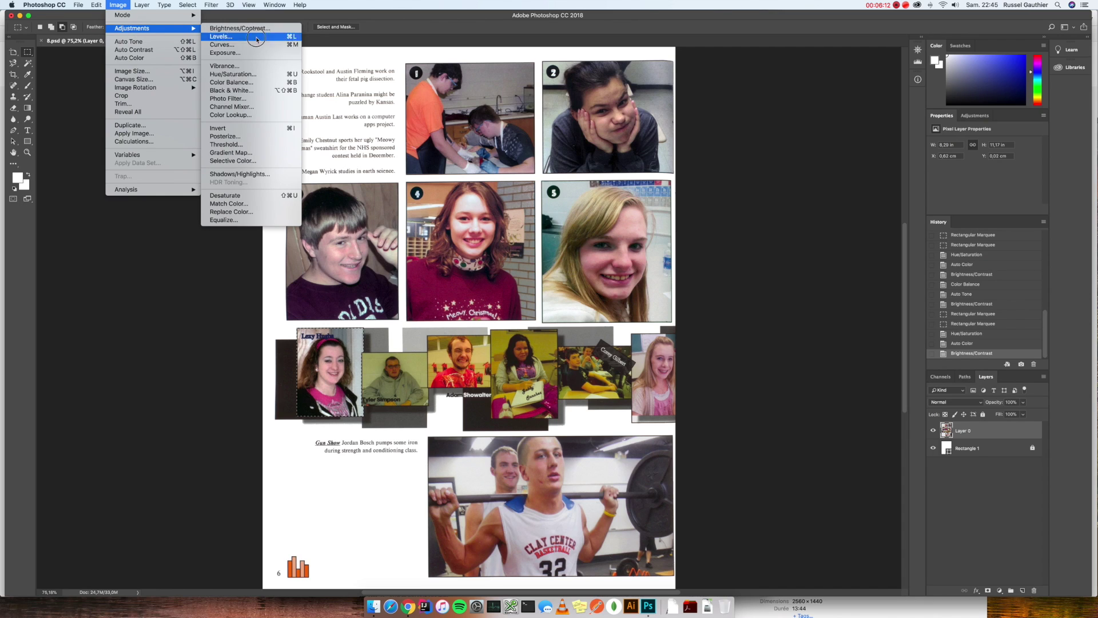
pyautogui.click(278, 85)
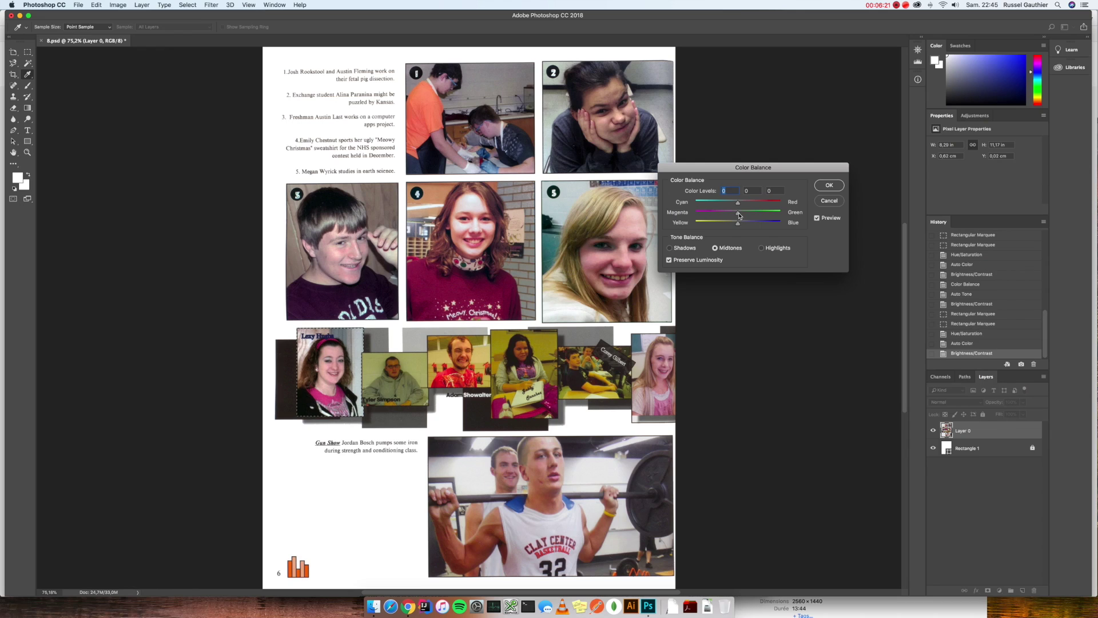
pyautogui.moveTo(739, 215); pyautogui.dragTo(741, 216)
pyautogui.moveTo(739, 205); pyautogui.dragTo(745, 206)
pyautogui.moveTo(739, 226)
pyautogui.mouseDown()
pyautogui.moveTo(726, 226)
pyautogui.moveTo(744, 227)
pyautogui.mouseUp()
pyautogui.click(829, 185)
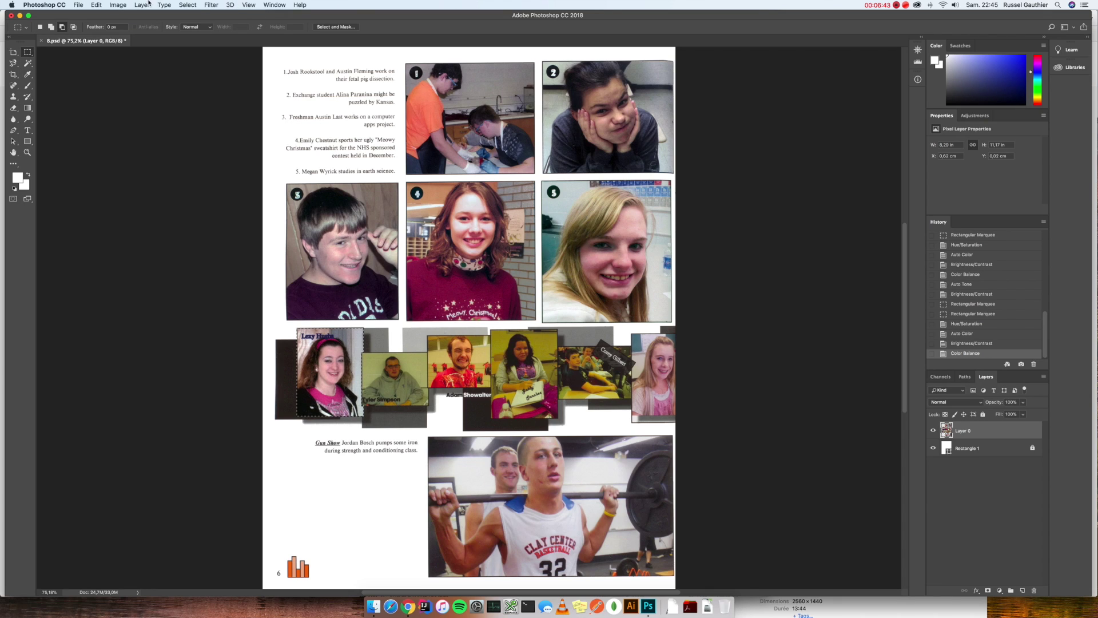
pyautogui.click(118, 5)
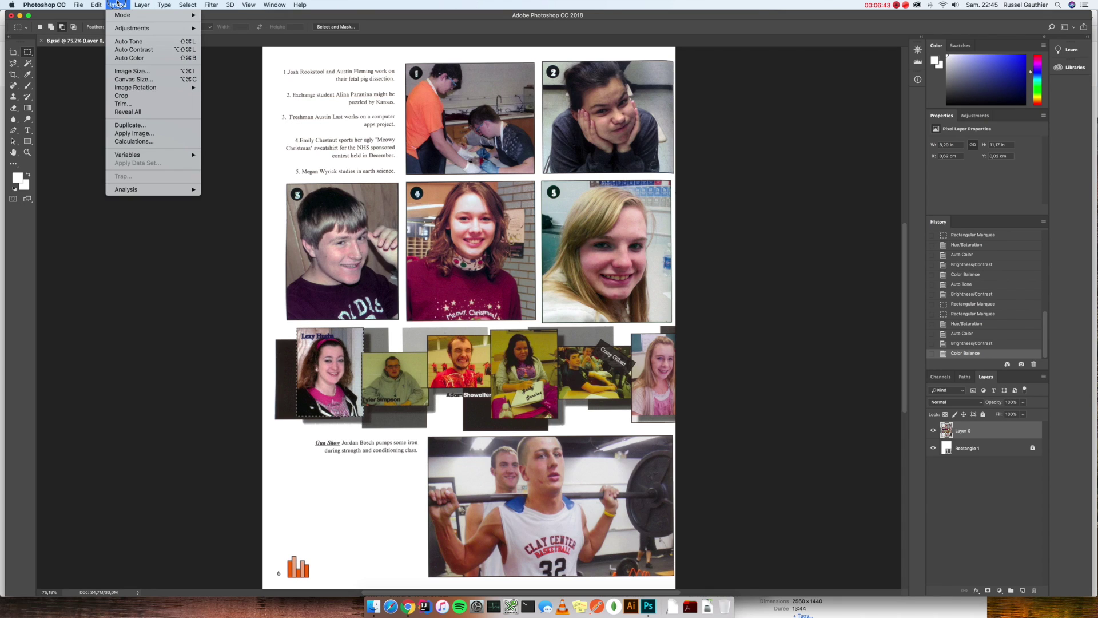
pyautogui.click(123, 41)
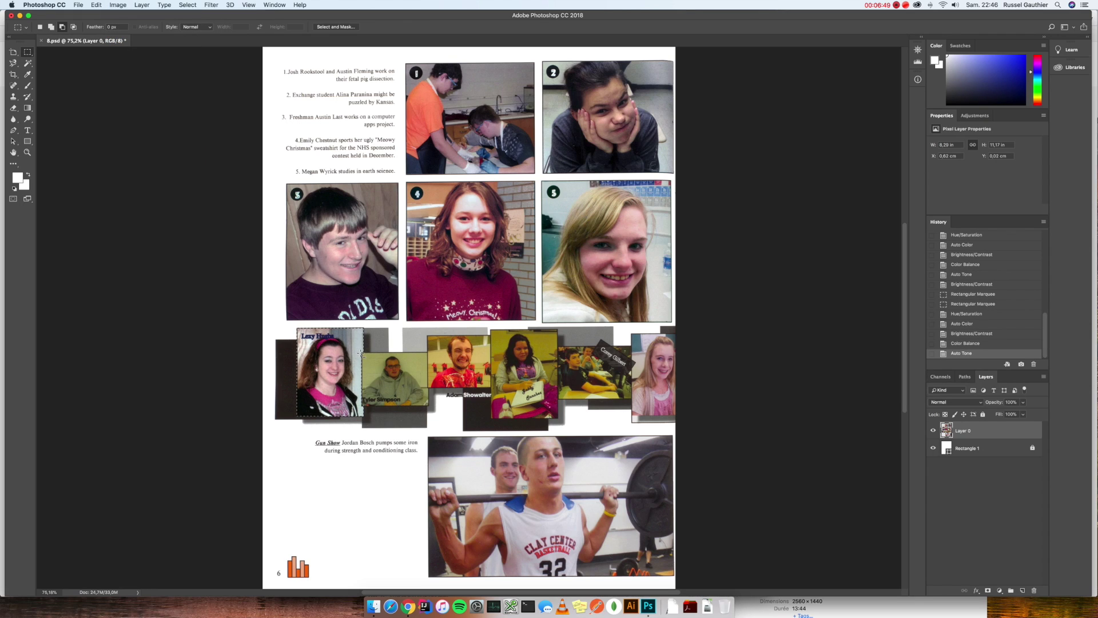
pyautogui.moveTo(362, 353); pyautogui.dragTo(408, 396)
pyautogui.moveTo(421, 405); pyautogui.dragTo(429, 406)
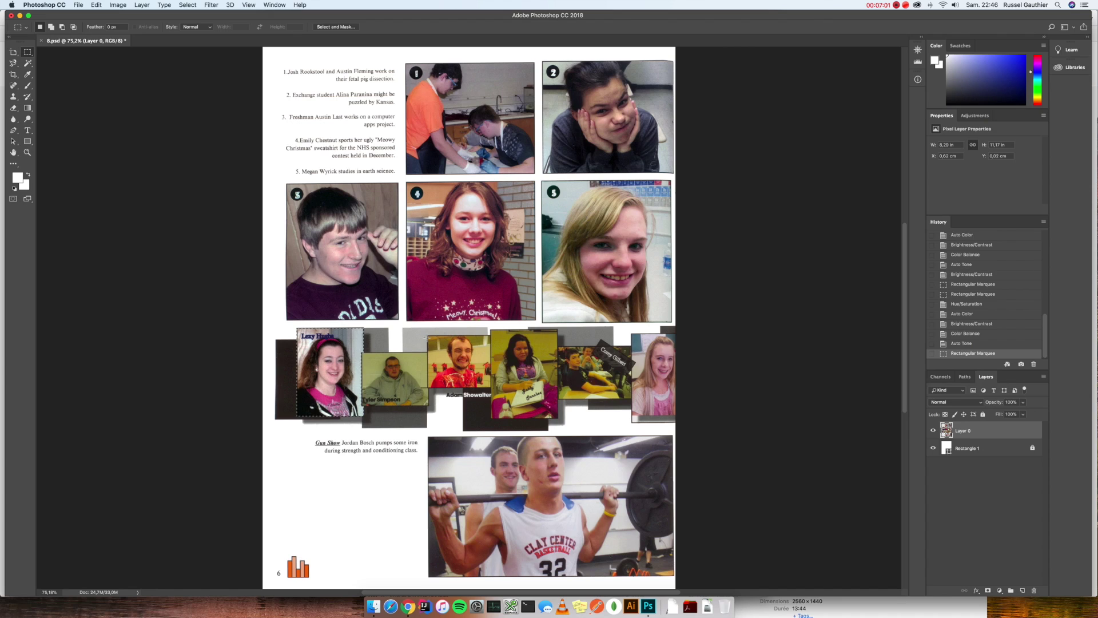
pyautogui.click(360, 355)
# Select the second photo in the portrait strip and subtract the area overlapped by the neighbouring third photo.
pyautogui.moveTo(361, 355); pyautogui.dragTo(430, 406)
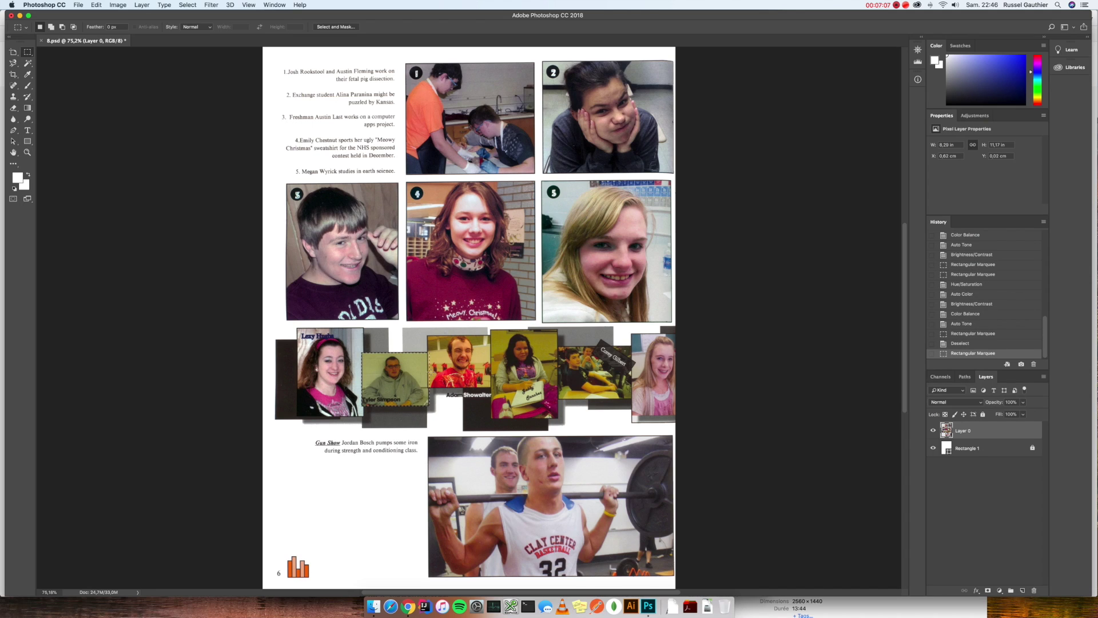
pyautogui.click(61, 27)
pyautogui.moveTo(434, 355); pyautogui.dragTo(428, 390)
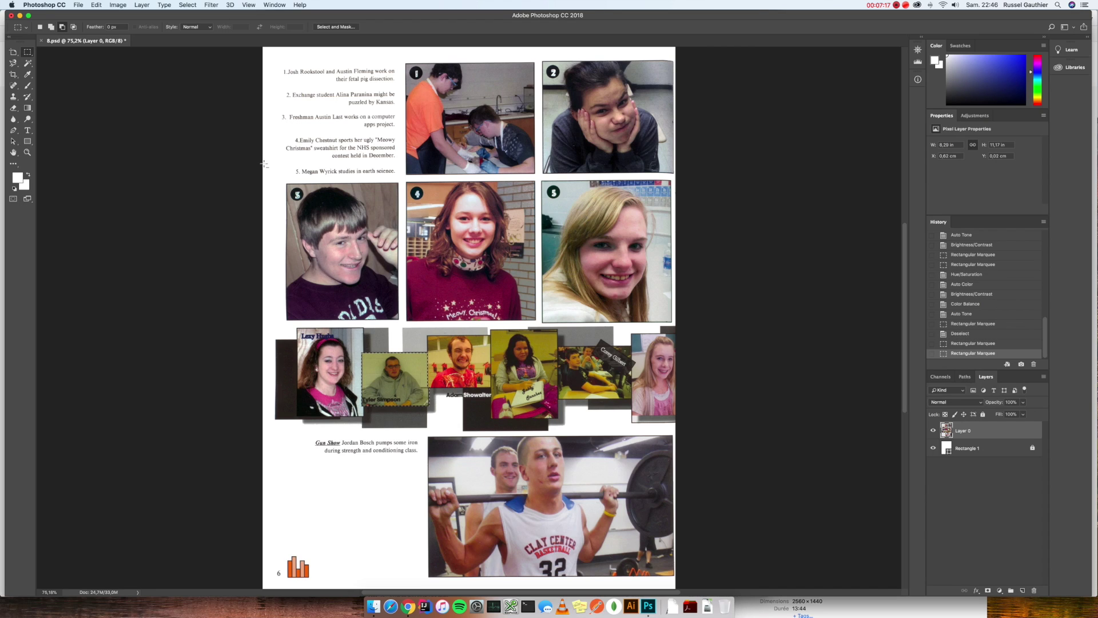
# Lower the second strip photo's saturation to -34 and compare it with the earlier history state.
pyautogui.click(117, 4)
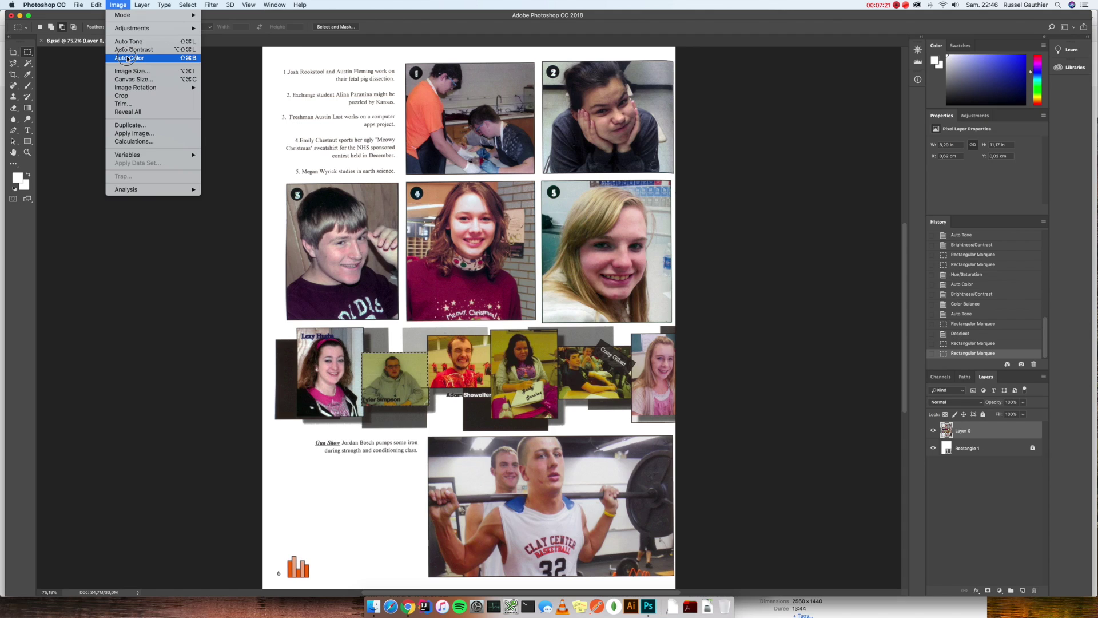
pyautogui.moveTo(137, 28)
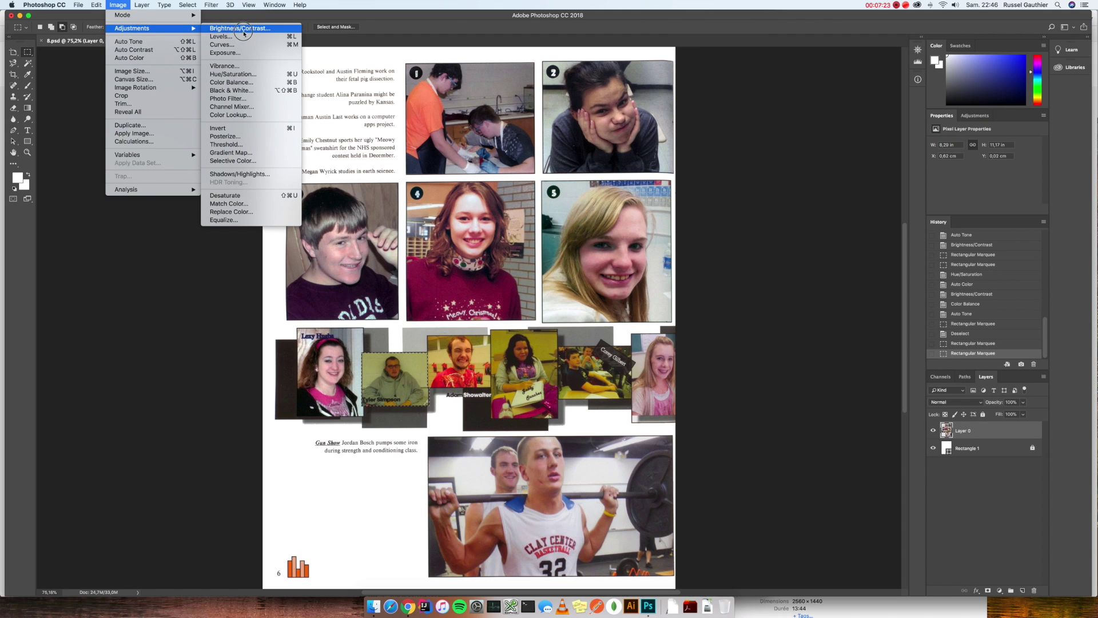
pyautogui.click(247, 77)
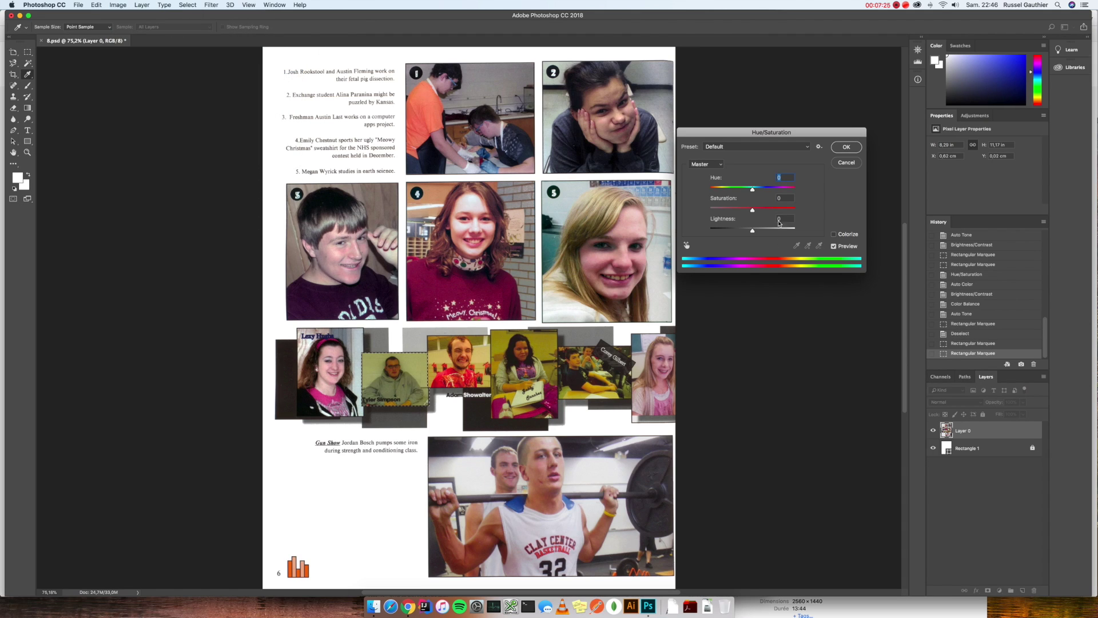
pyautogui.click(783, 198)
pyautogui.write('-34')
pyautogui.click(847, 147)
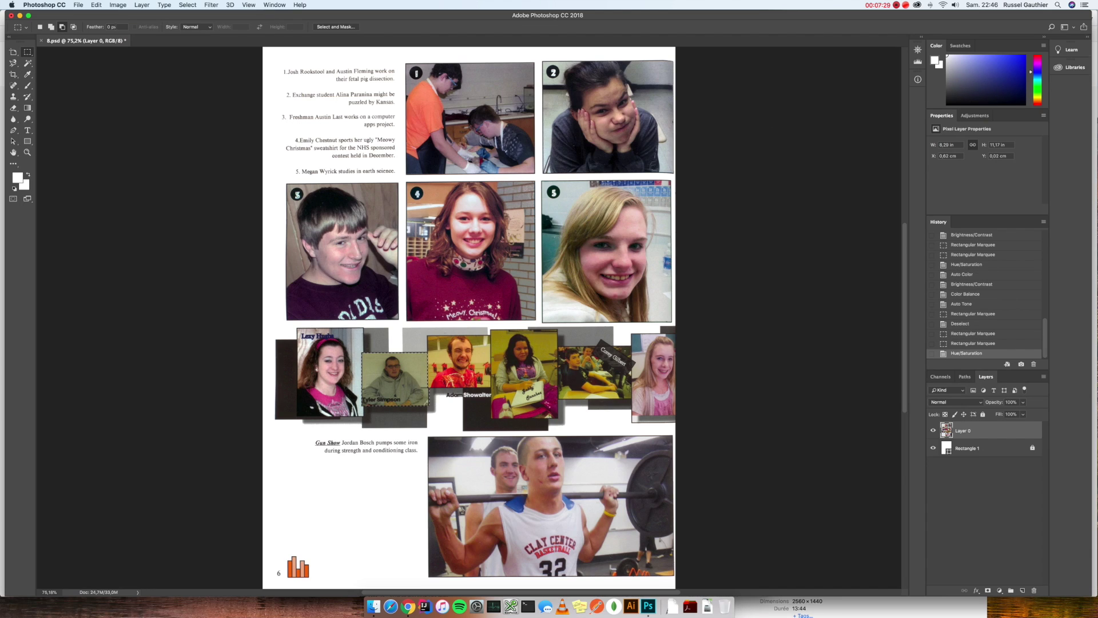
pyautogui.click(979, 335)
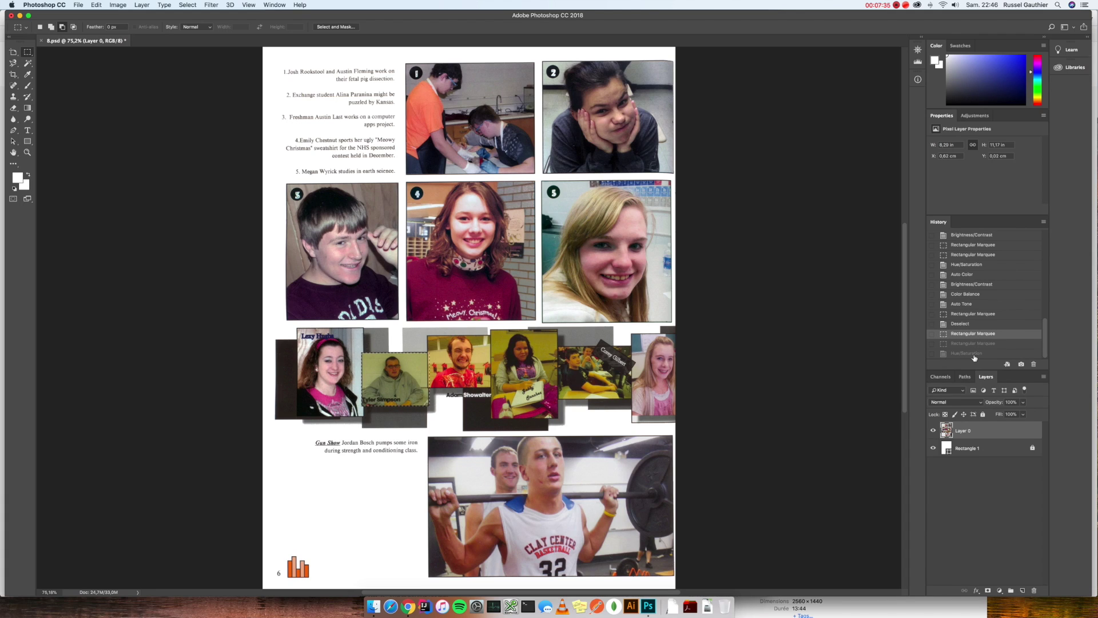
pyautogui.click(975, 354)
# Apply Auto Color to the second strip photo and set its midtone color balance levels to -21, -13 and +10.
pyautogui.click(116, 4)
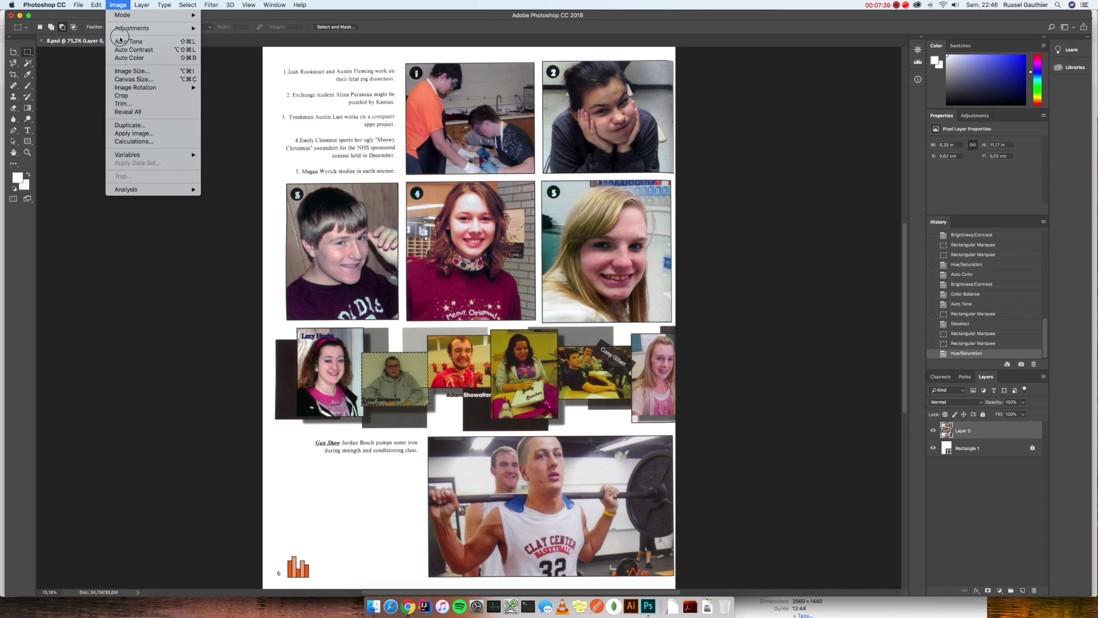
pyautogui.click(121, 58)
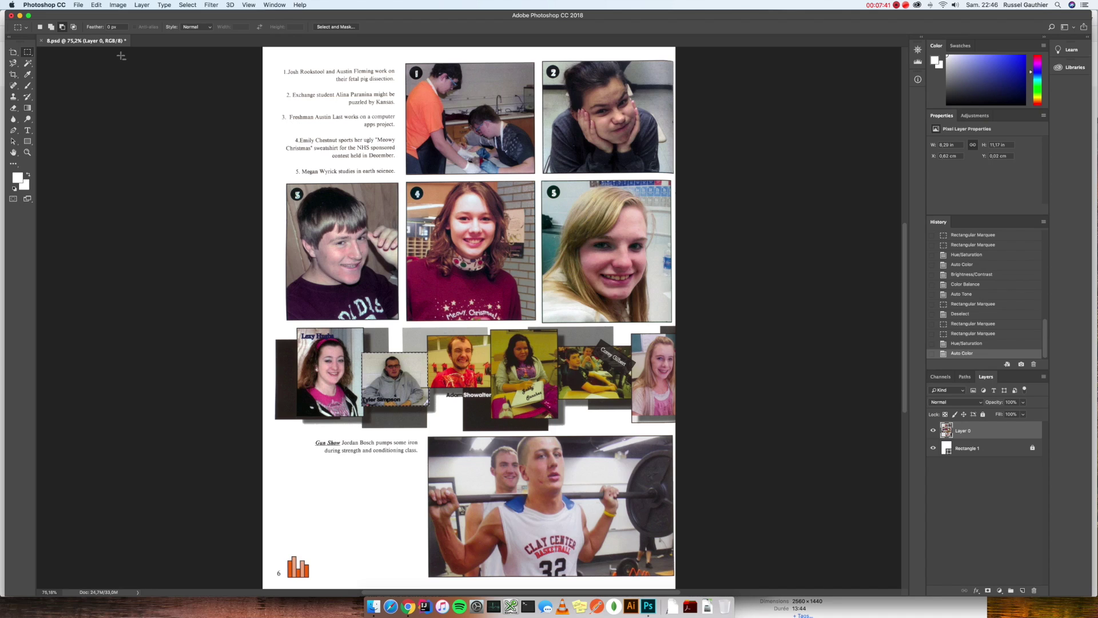
pyautogui.click(113, 4)
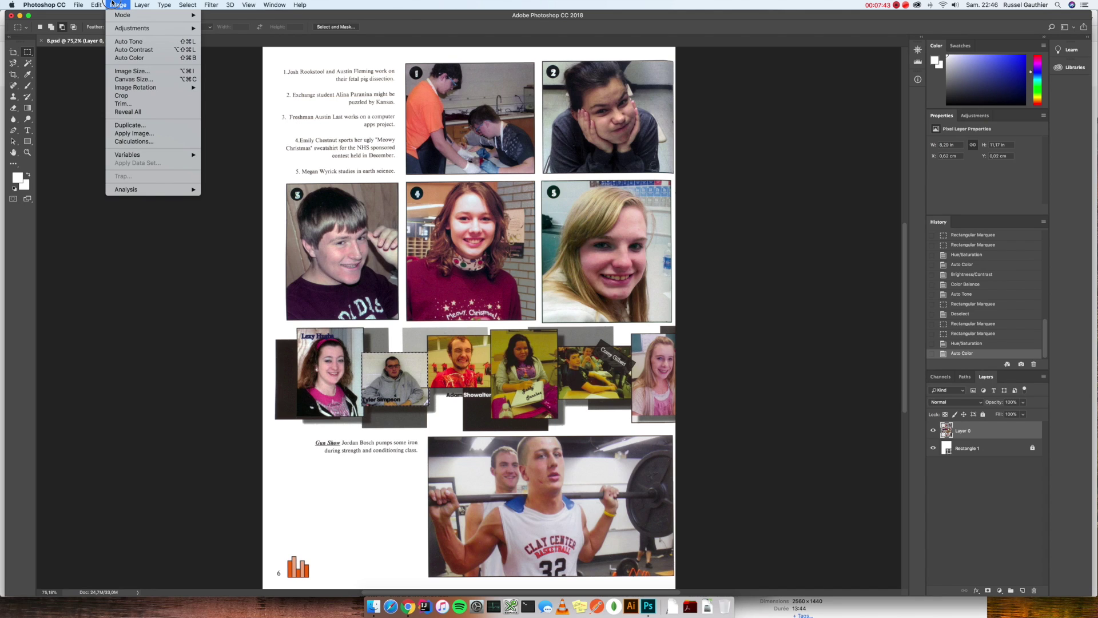
pyautogui.moveTo(120, 28)
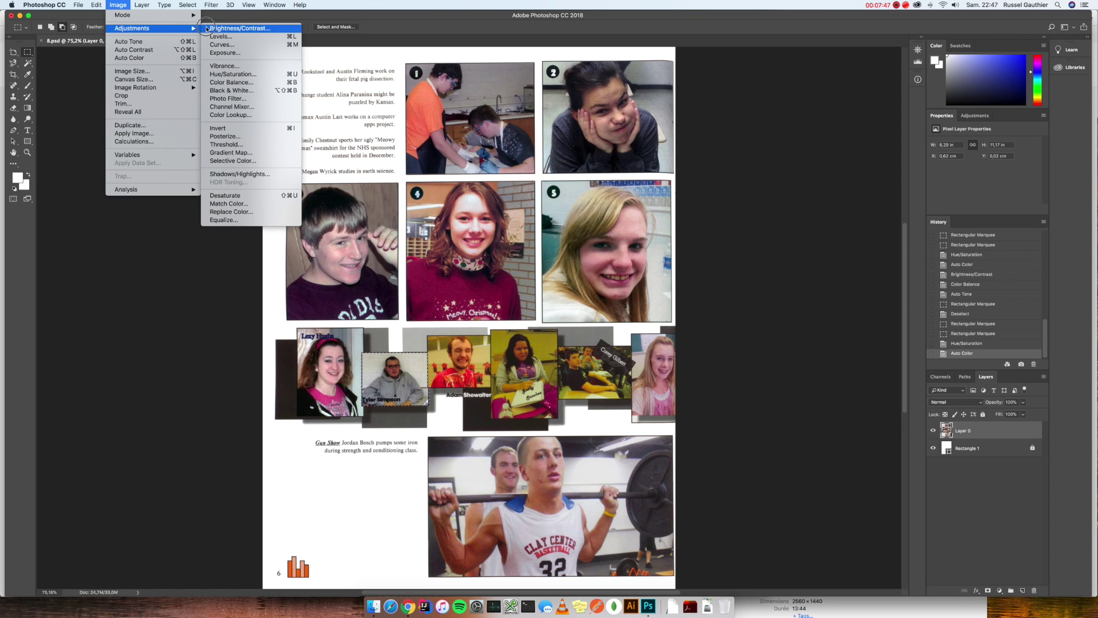
pyautogui.click(238, 82)
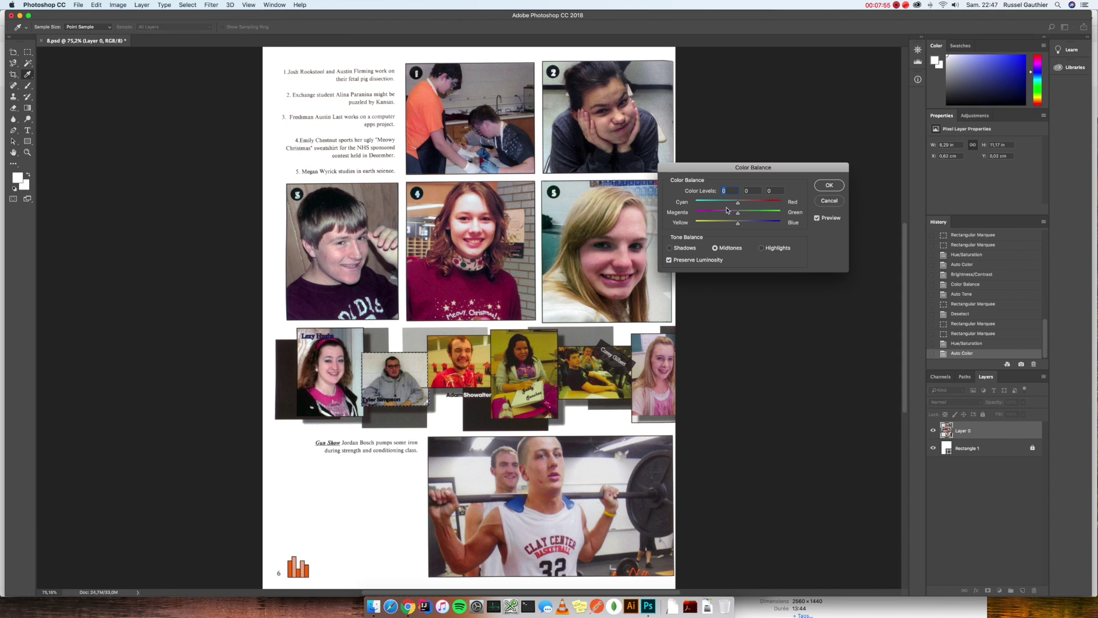
pyautogui.moveTo(739, 204); pyautogui.dragTo(732, 213)
pyautogui.moveTo(738, 225); pyautogui.dragTo(743, 226)
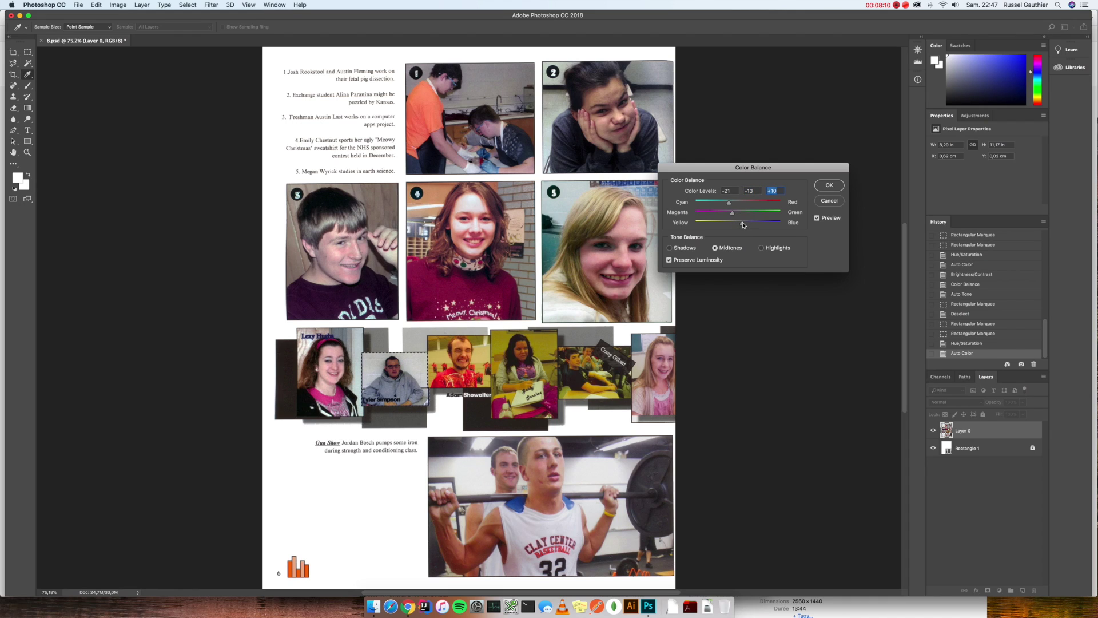
pyautogui.click(829, 186)
pyautogui.press('m')
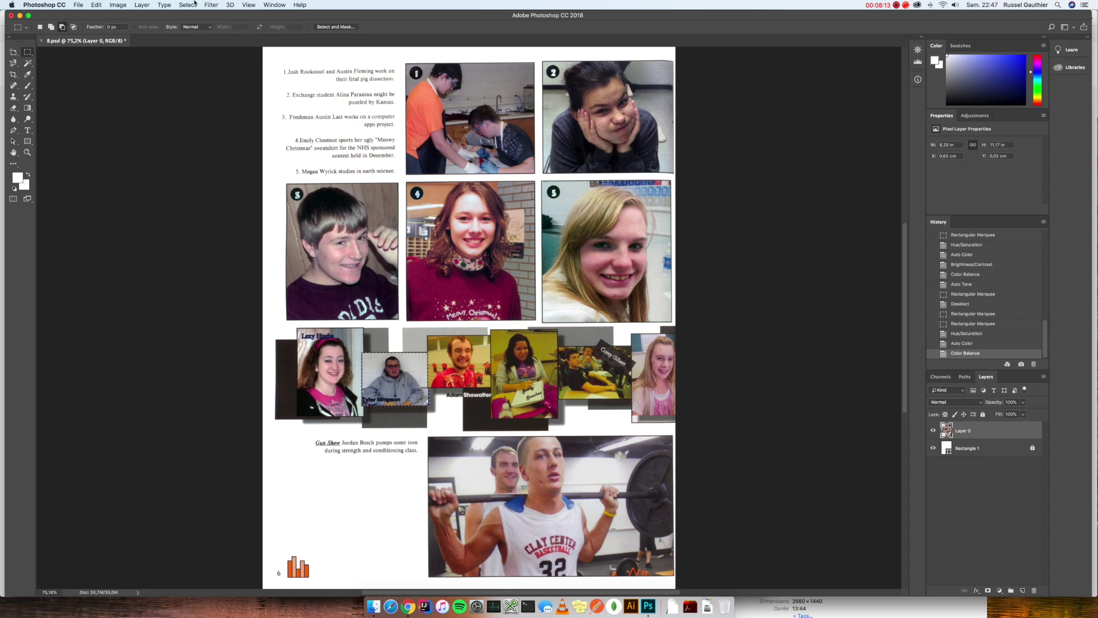
# Apply Auto Tone to the second photo in the portrait strip.
pyautogui.click(119, 4)
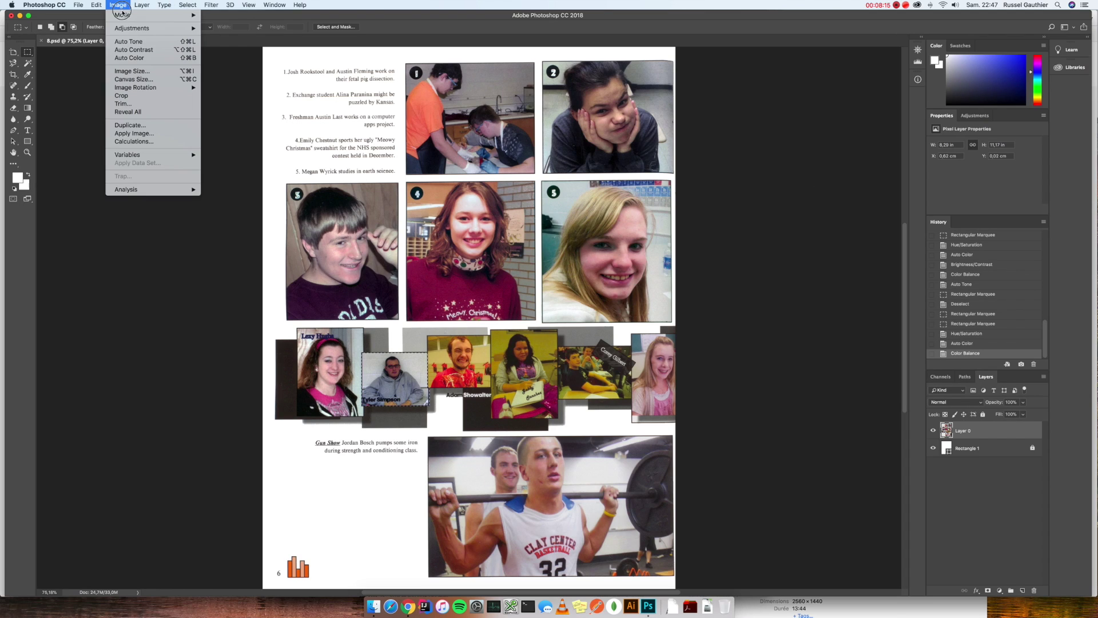
pyautogui.click(130, 42)
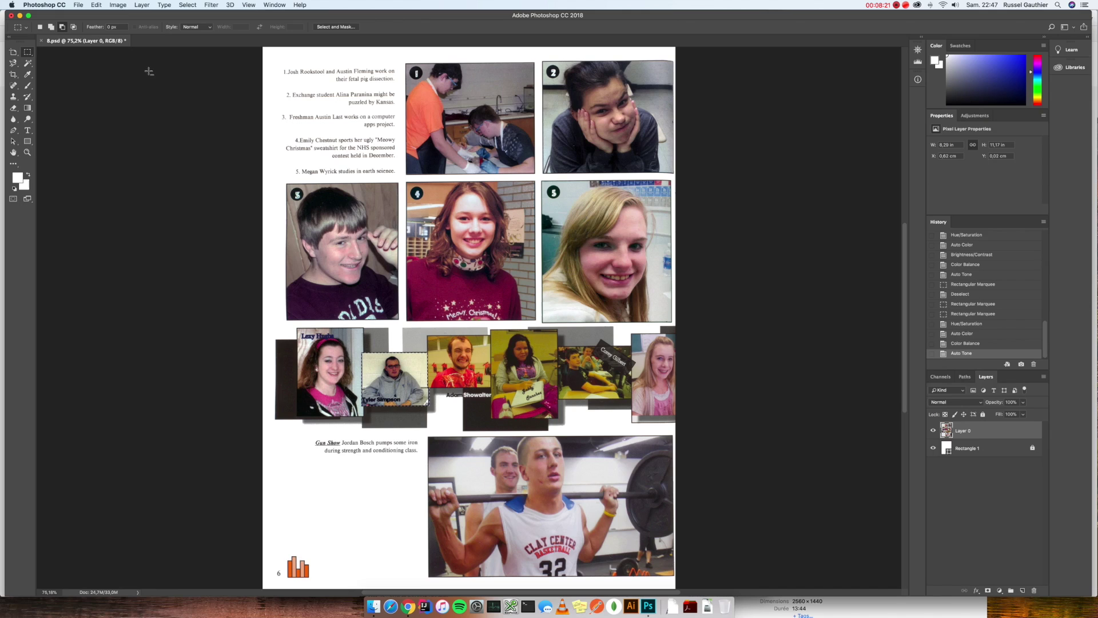
pyautogui.click(119, 5)
pyautogui.moveTo(122, 30)
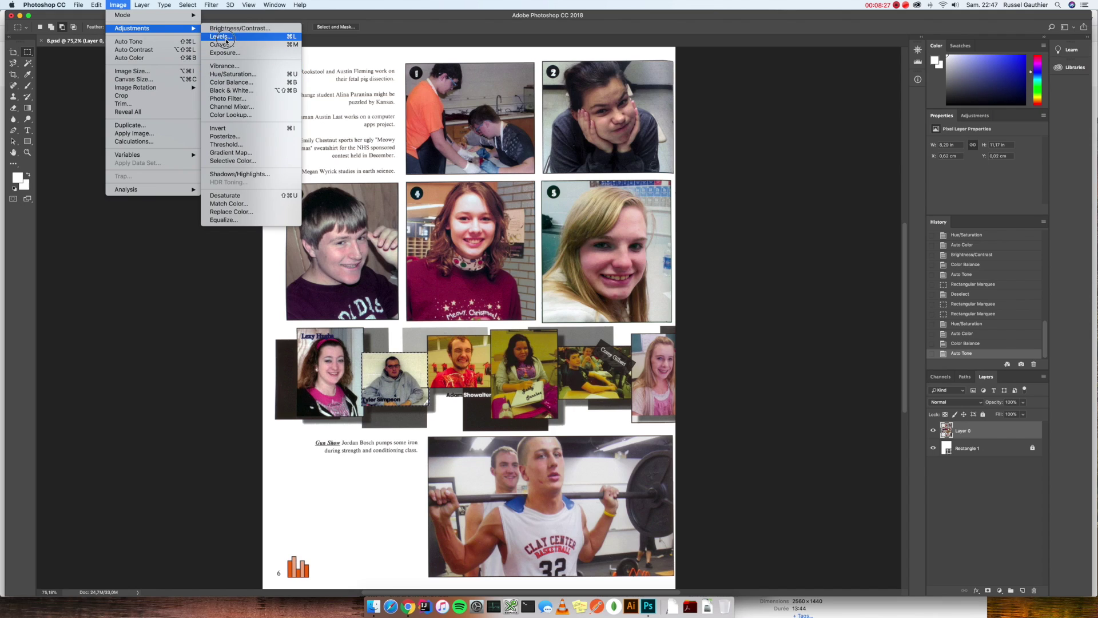
pyautogui.click(232, 82)
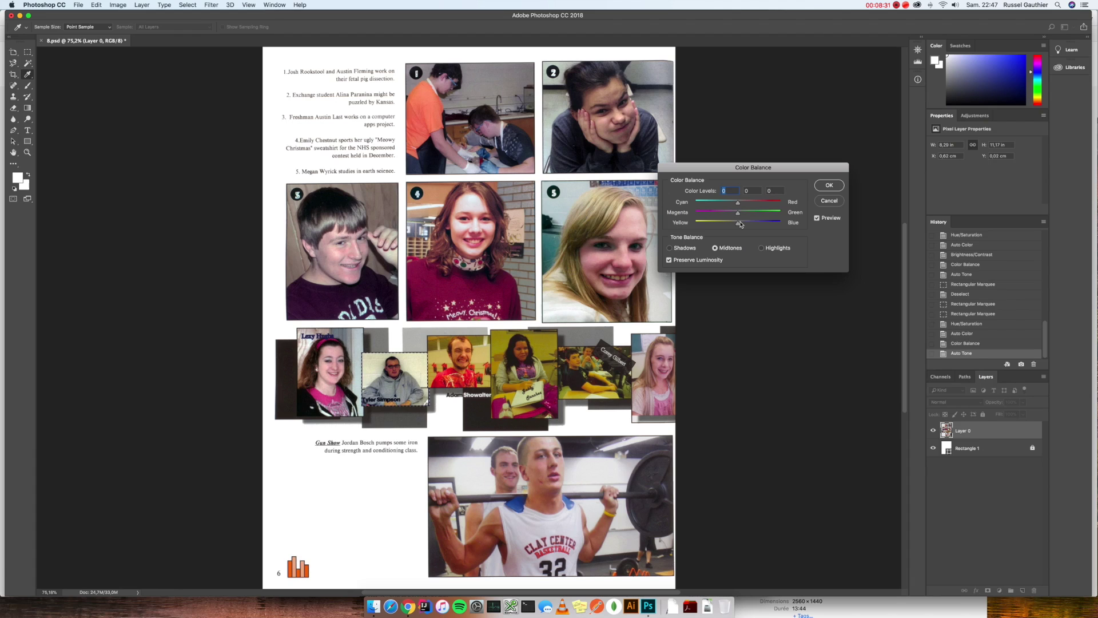
pyautogui.moveTo(738, 225)
pyautogui.mouseDown()
pyautogui.moveTo(750, 225)
pyautogui.moveTo(736, 215)
pyautogui.mouseUp()
pyautogui.click(829, 201)
pyautogui.press('m')
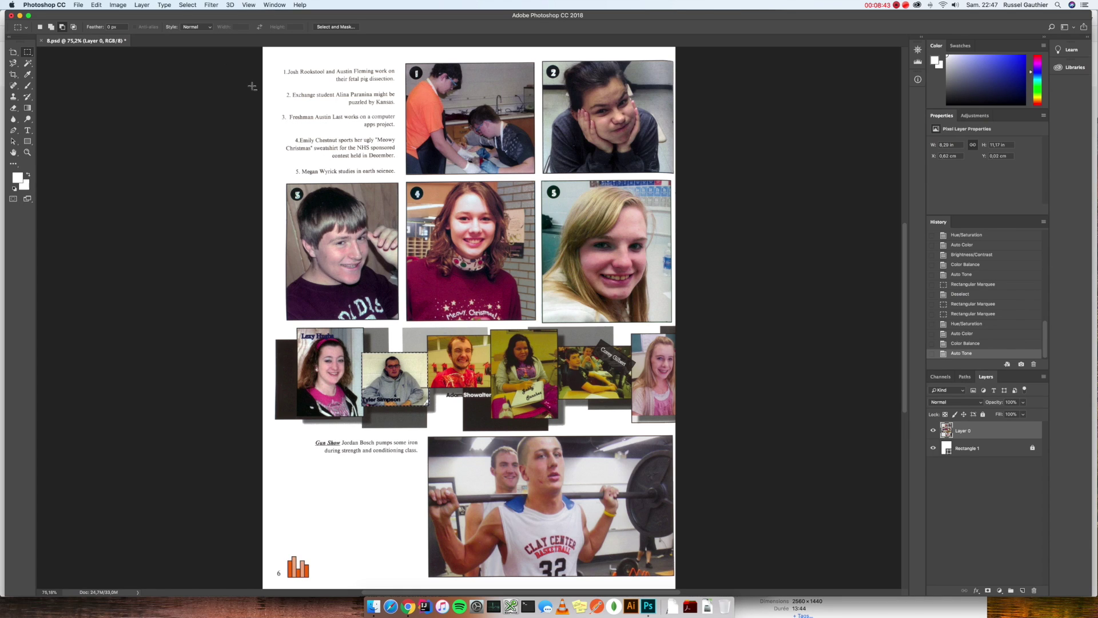
# Raise the second strip photo's brightness slightly with the Brightness/Contrast adjustment.
pyautogui.click(125, 4)
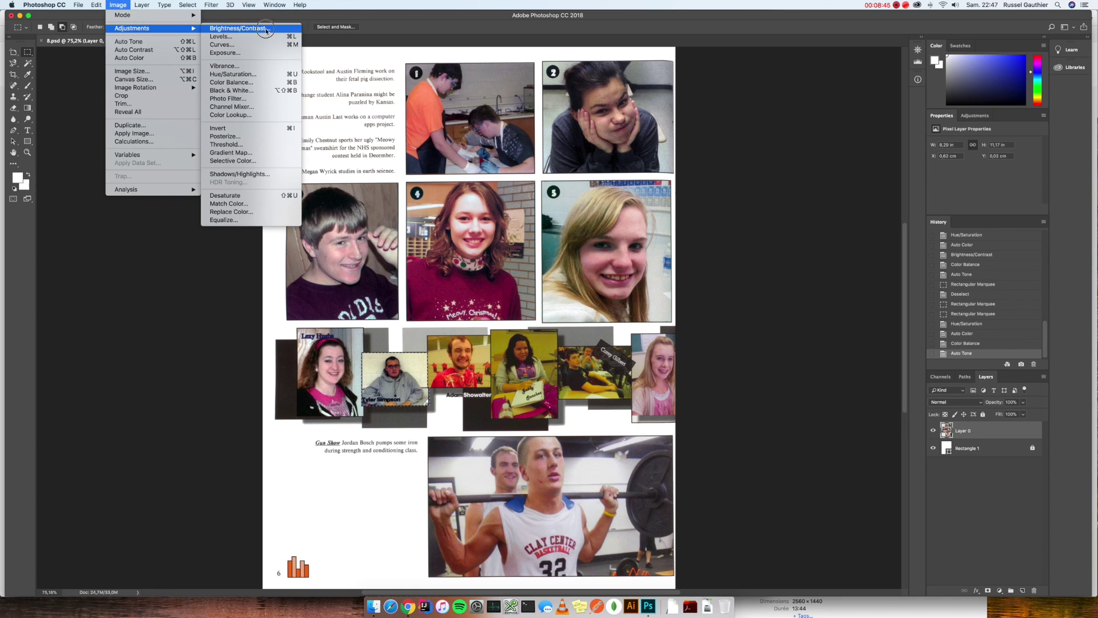
pyautogui.click(264, 32)
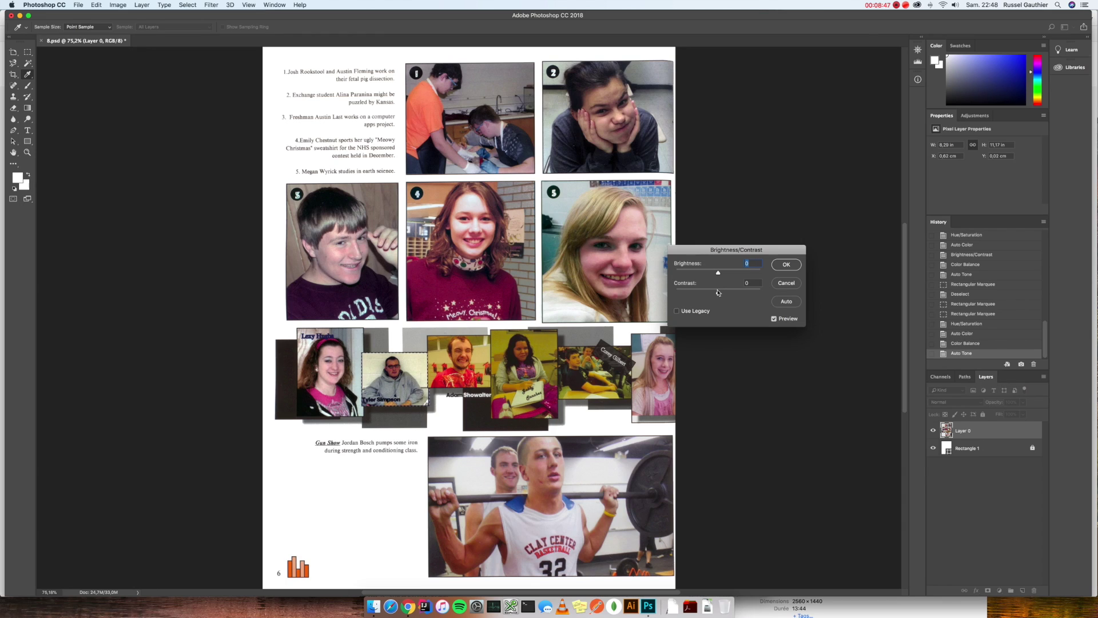
pyautogui.moveTo(718, 273); pyautogui.dragTo(721, 274)
pyautogui.click(787, 265)
pyautogui.press('m')
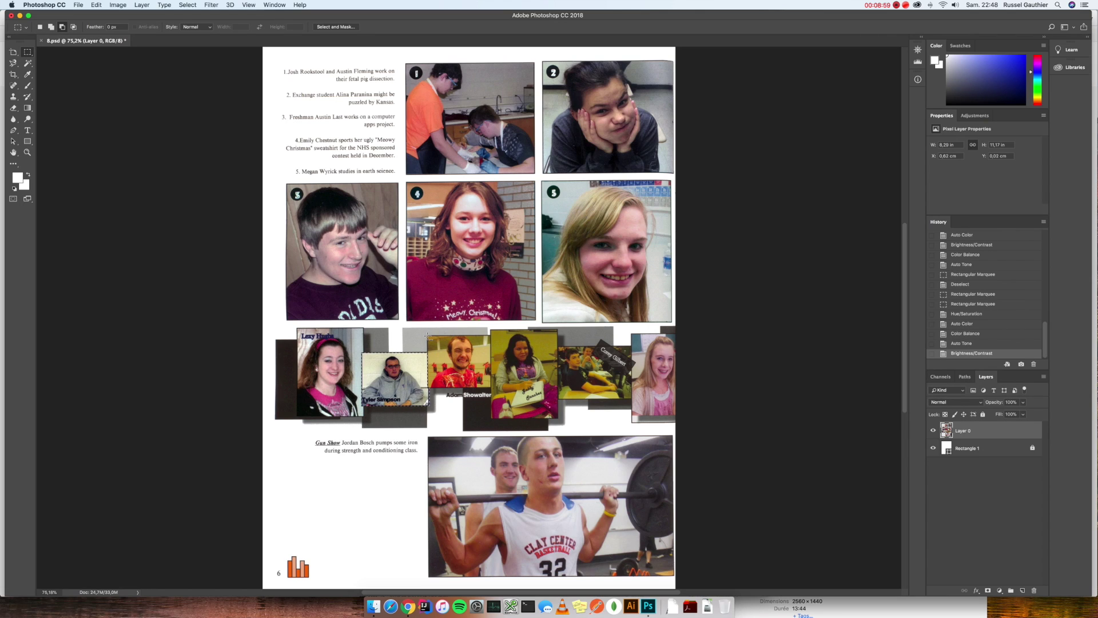
# Try to select the third strip photo, and compare the corrected second photo with its history state before the corrections.
pyautogui.moveTo(426, 336); pyautogui.dragTo(494, 394)
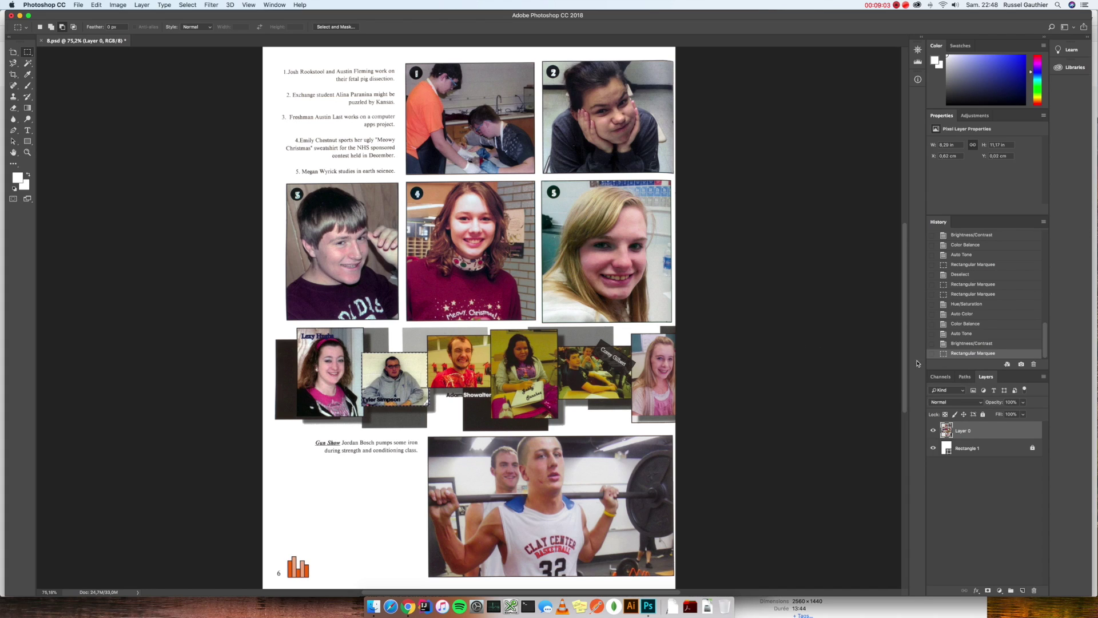
pyautogui.click(984, 294)
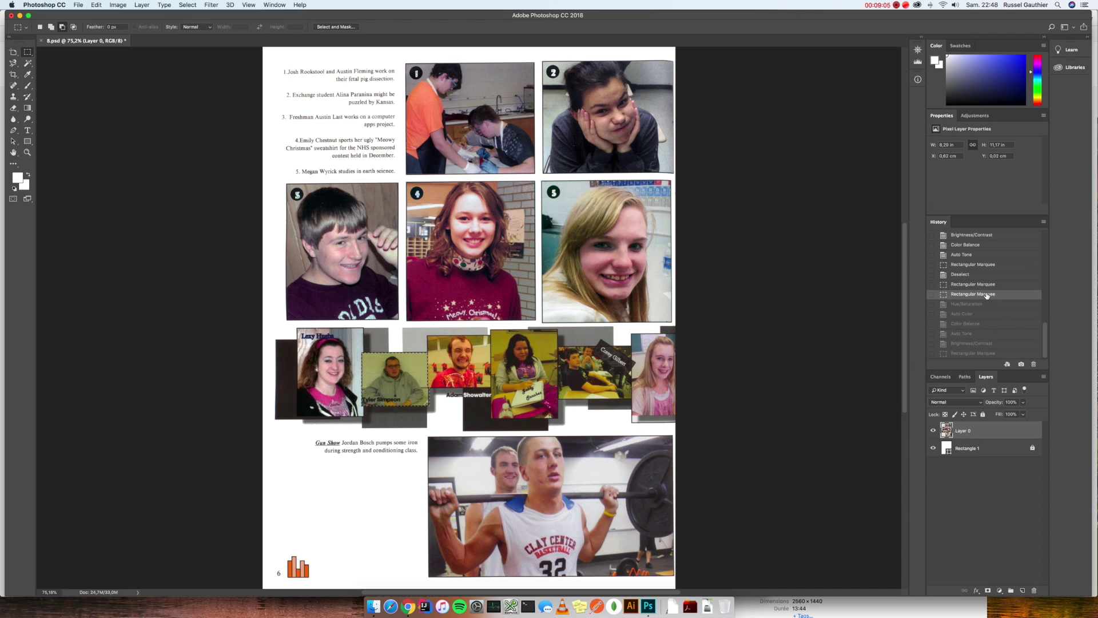
pyautogui.click(966, 352)
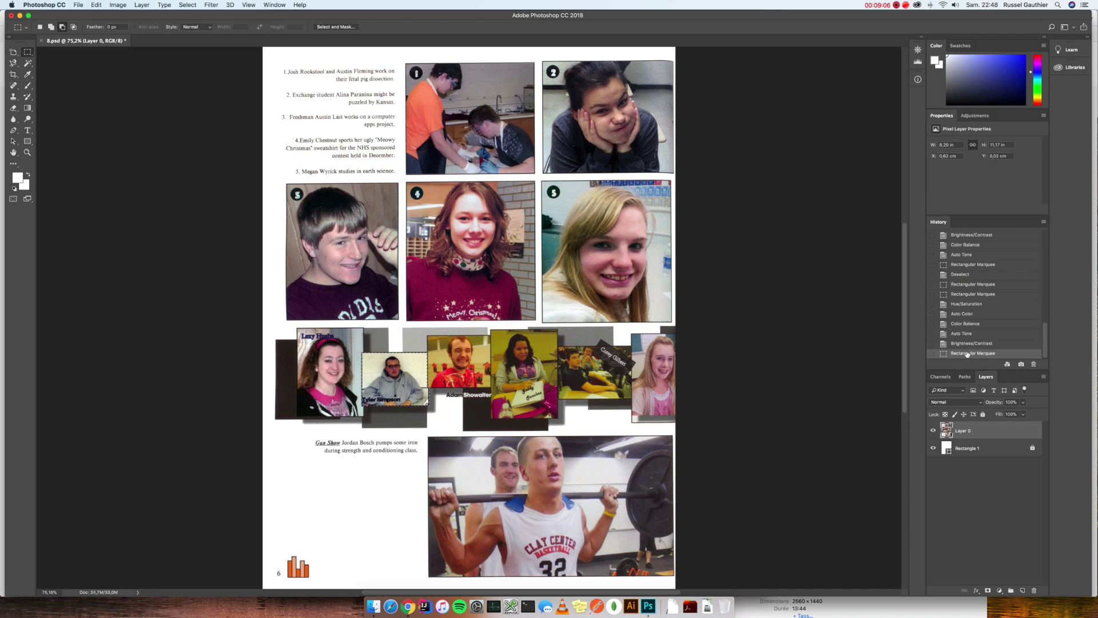
pyautogui.click(964, 294)
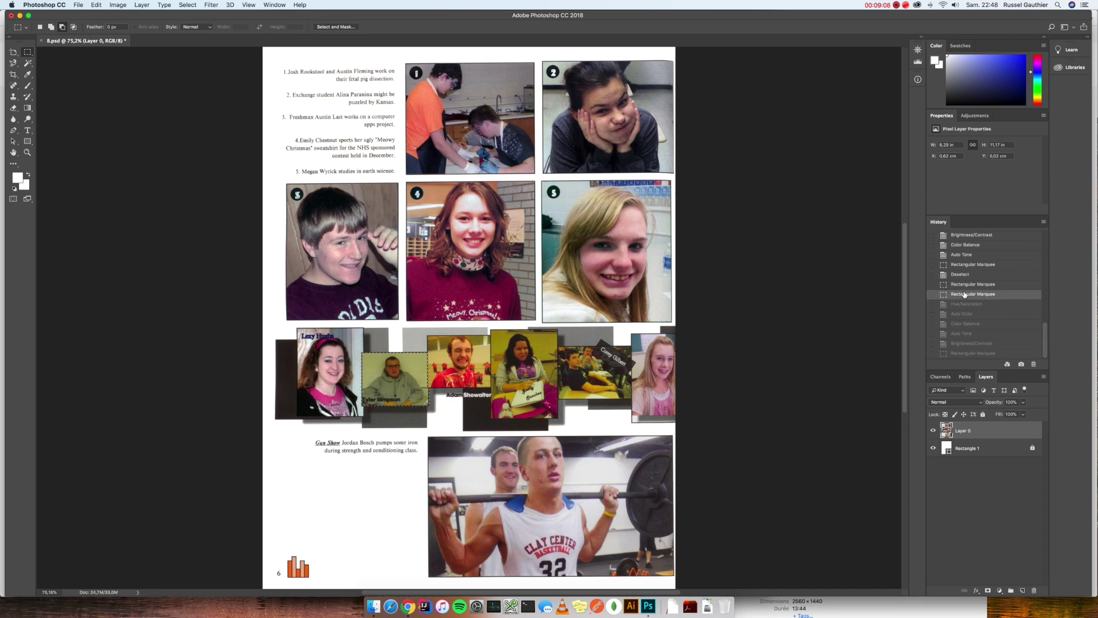
pyautogui.click(959, 353)
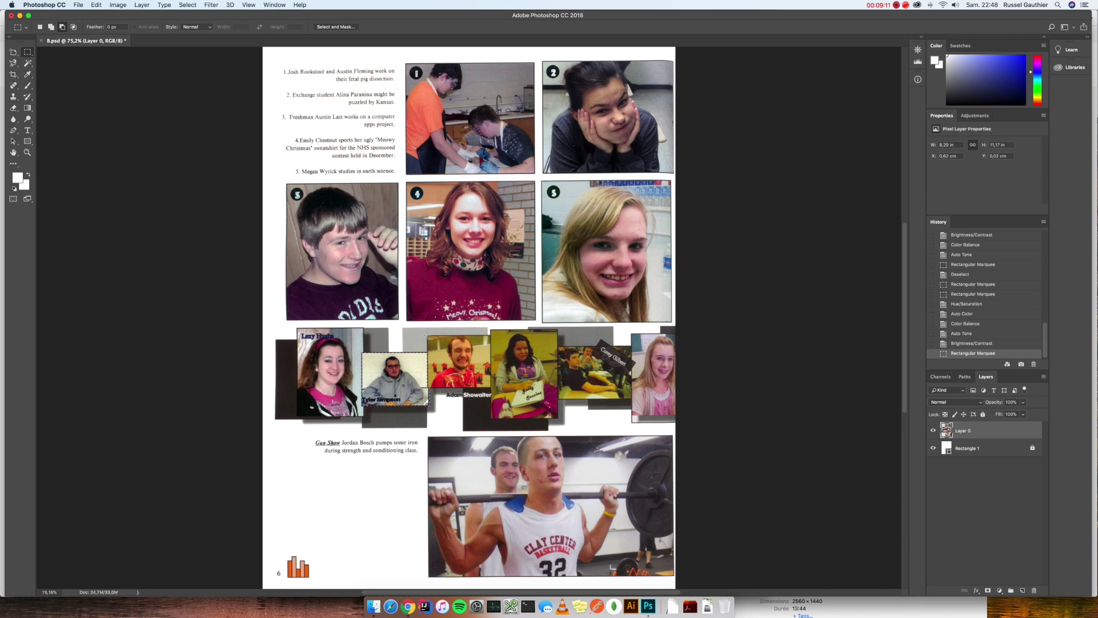
# Select the third photo in the portrait strip as a new selection and lower its saturation to -34.
pyautogui.moveTo(427, 335); pyautogui.dragTo(491, 390)
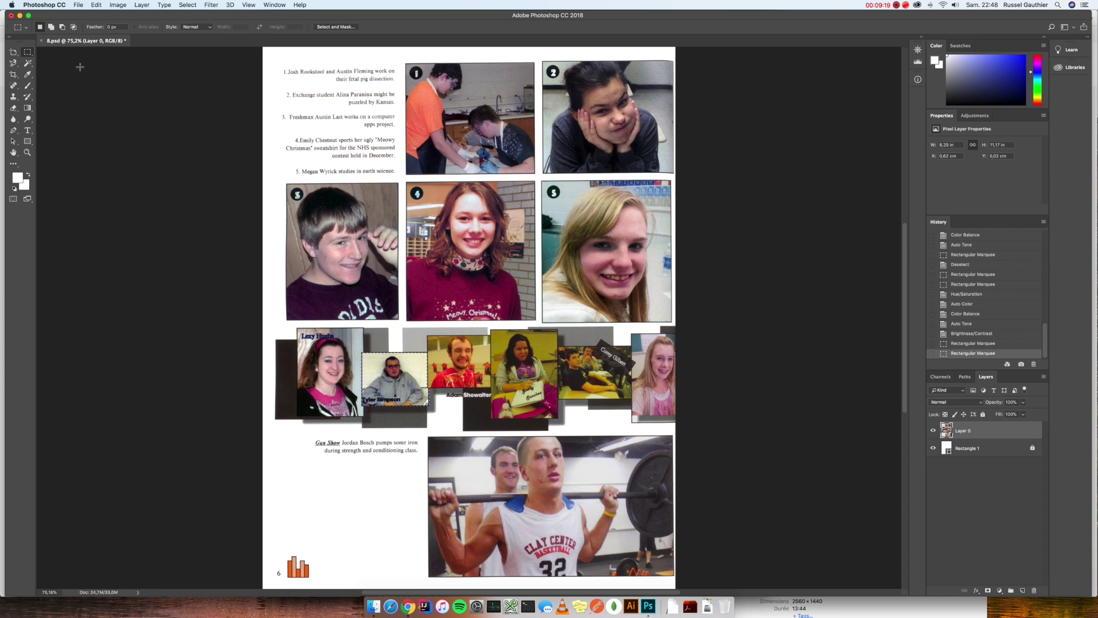
pyautogui.moveTo(428, 333); pyautogui.dragTo(489, 385)
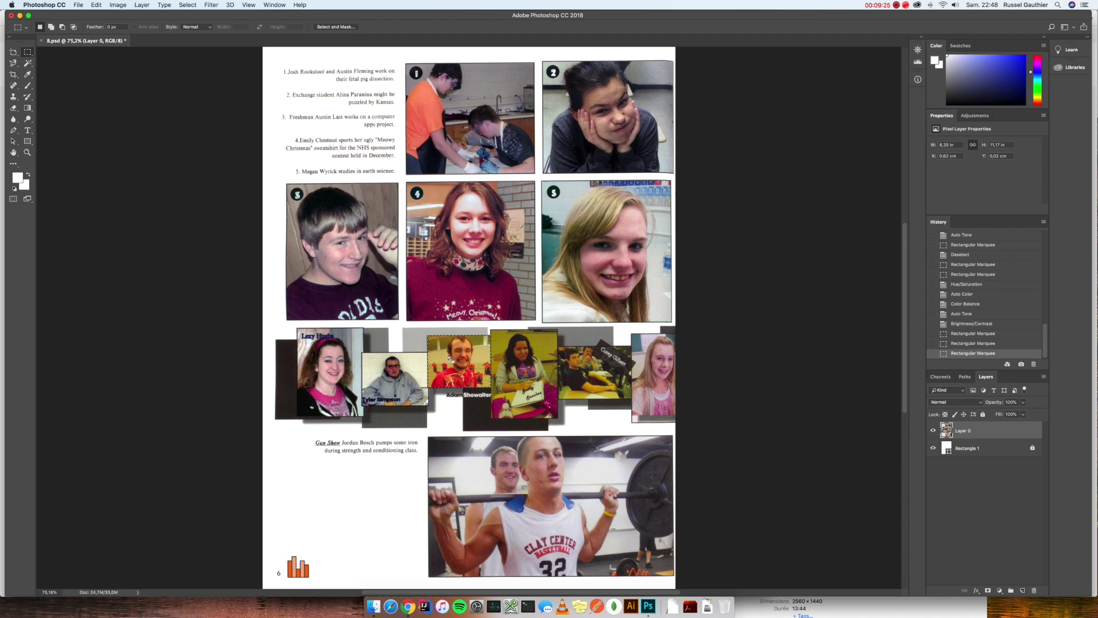
pyautogui.click(118, 4)
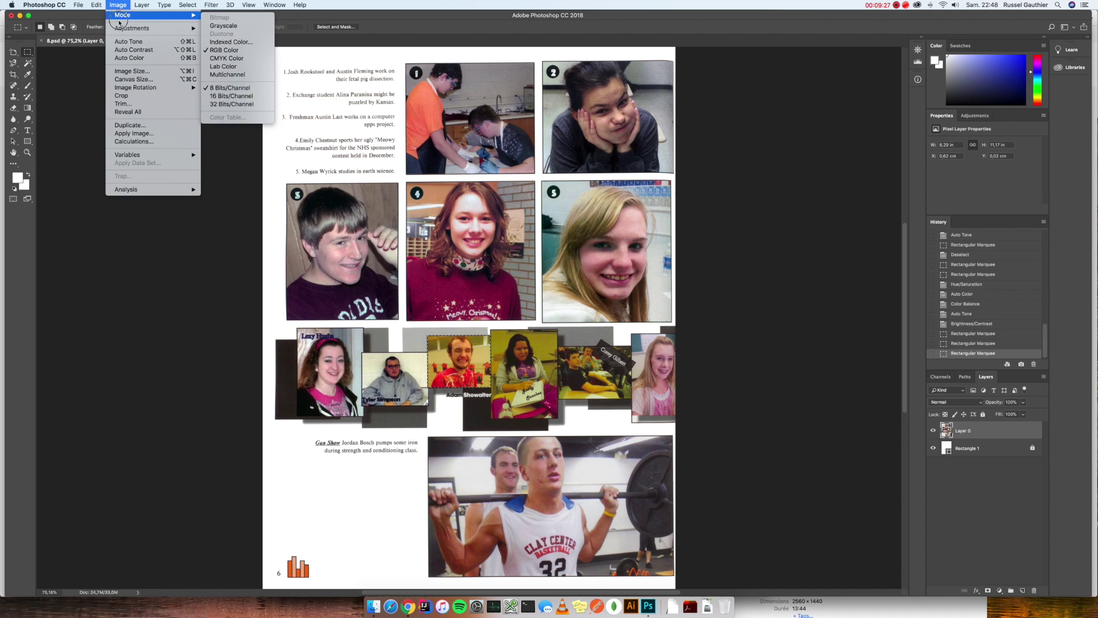
pyautogui.moveTo(171, 28)
pyautogui.click(233, 74)
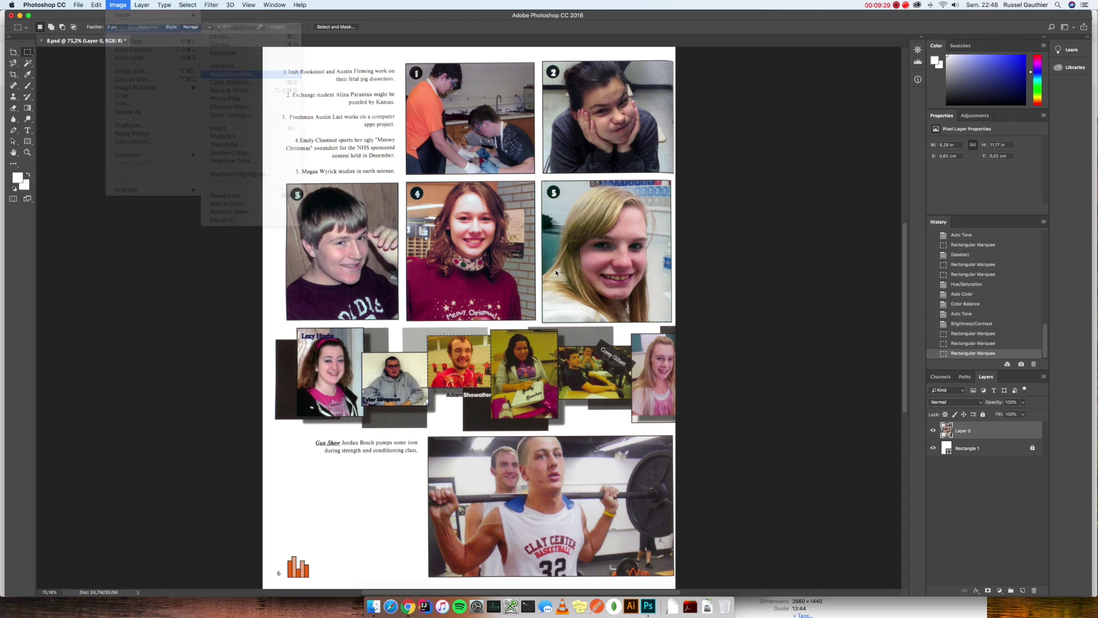
pyautogui.click(779, 198)
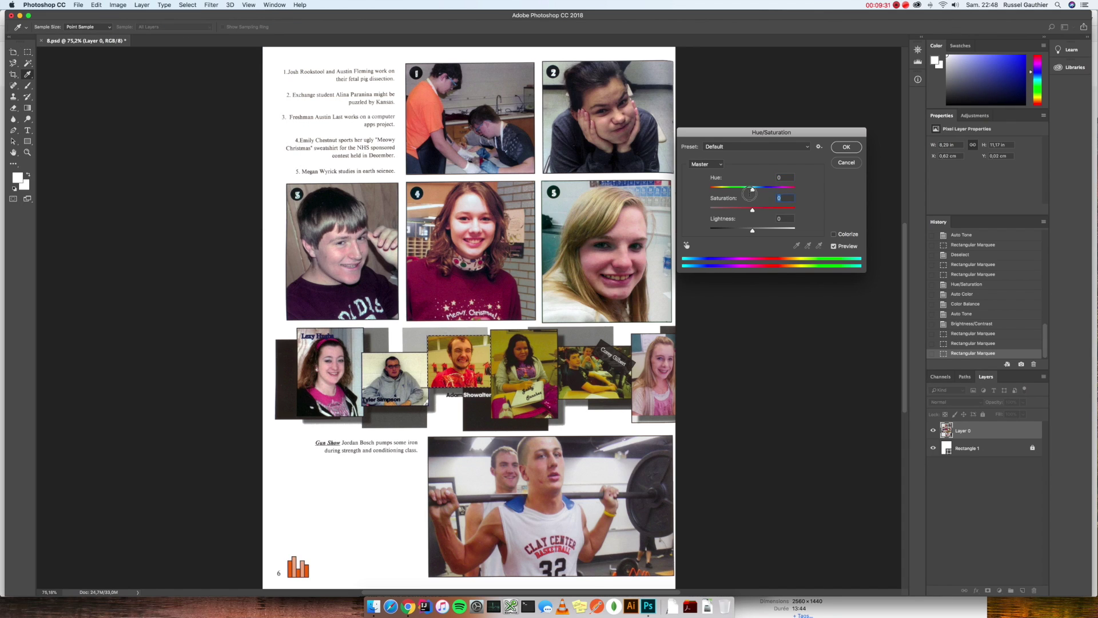
pyautogui.write('-34')
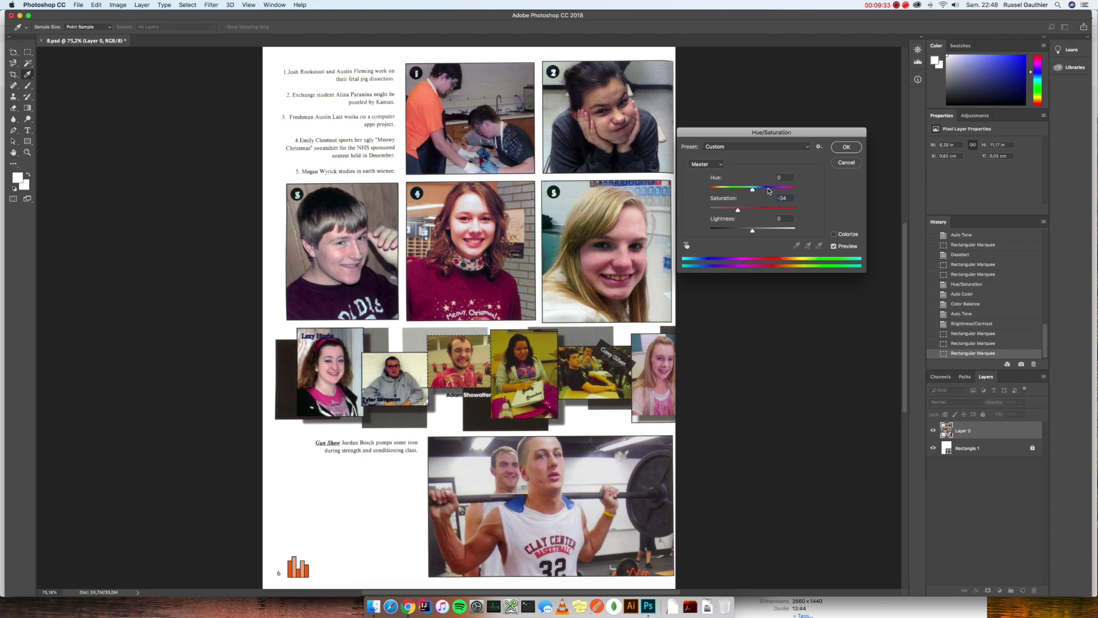
pyautogui.click(833, 246)
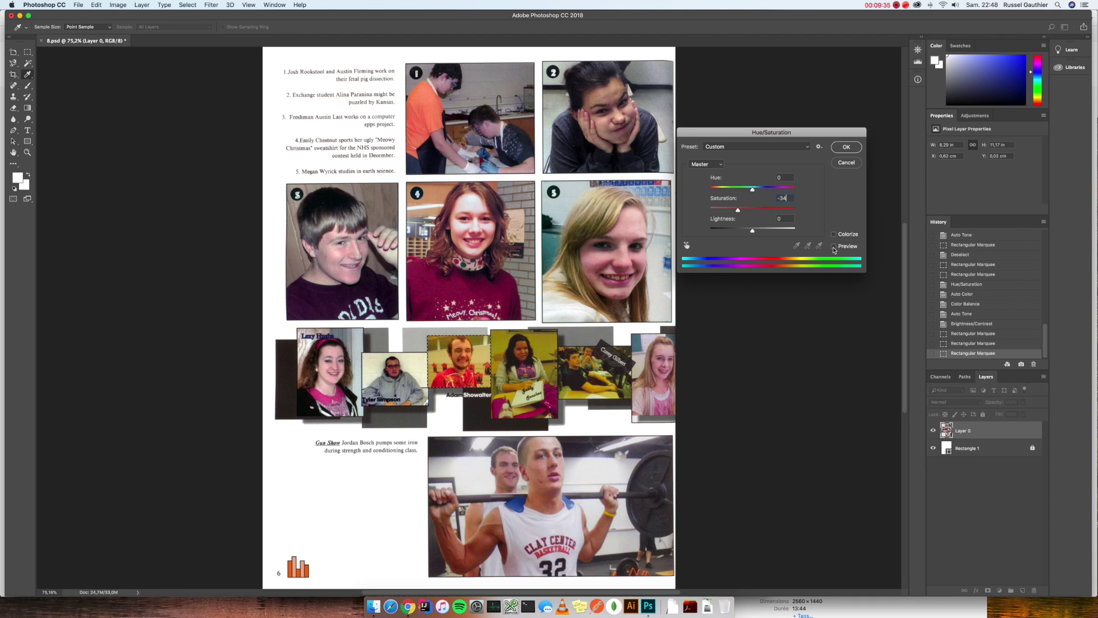
pyautogui.click(833, 247)
pyautogui.click(836, 147)
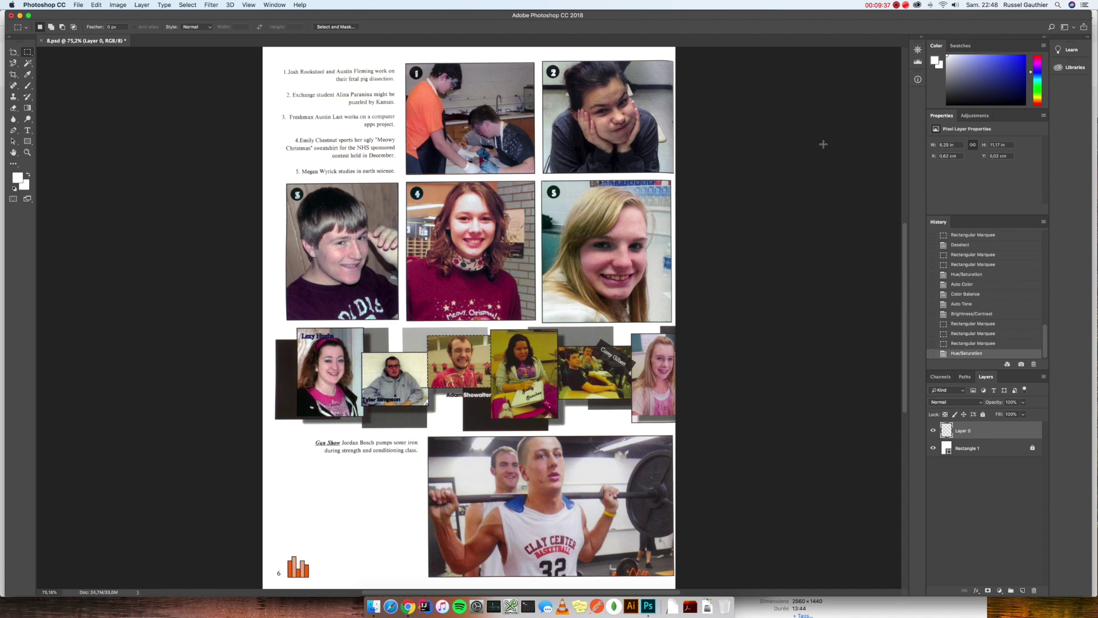
# Apply Auto Color to the third strip photo.
pyautogui.click(117, 4)
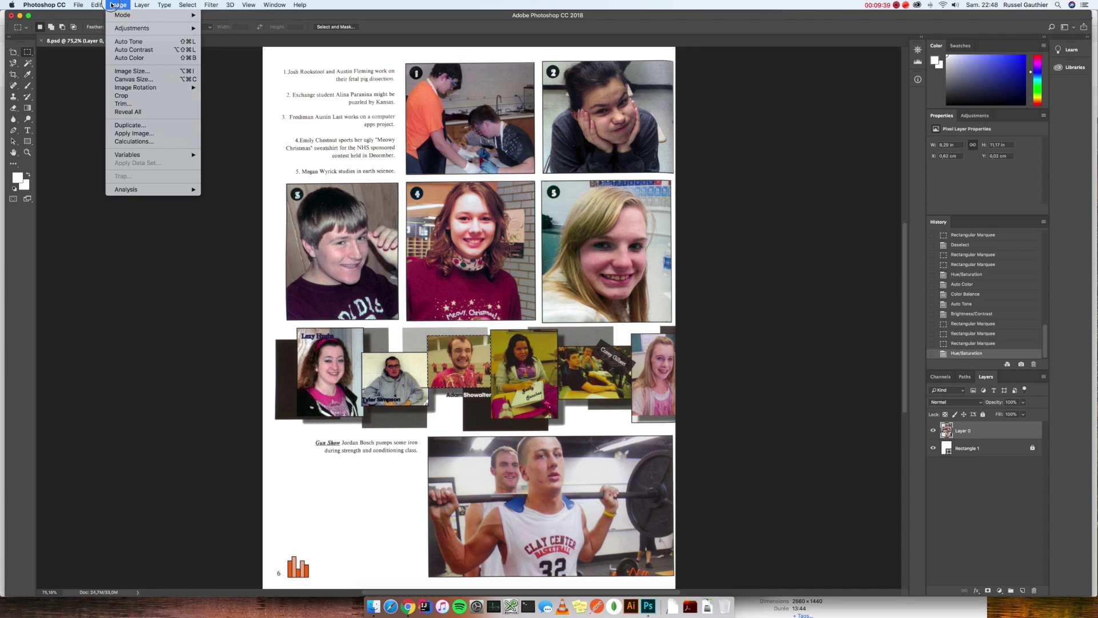
pyautogui.moveTo(121, 30)
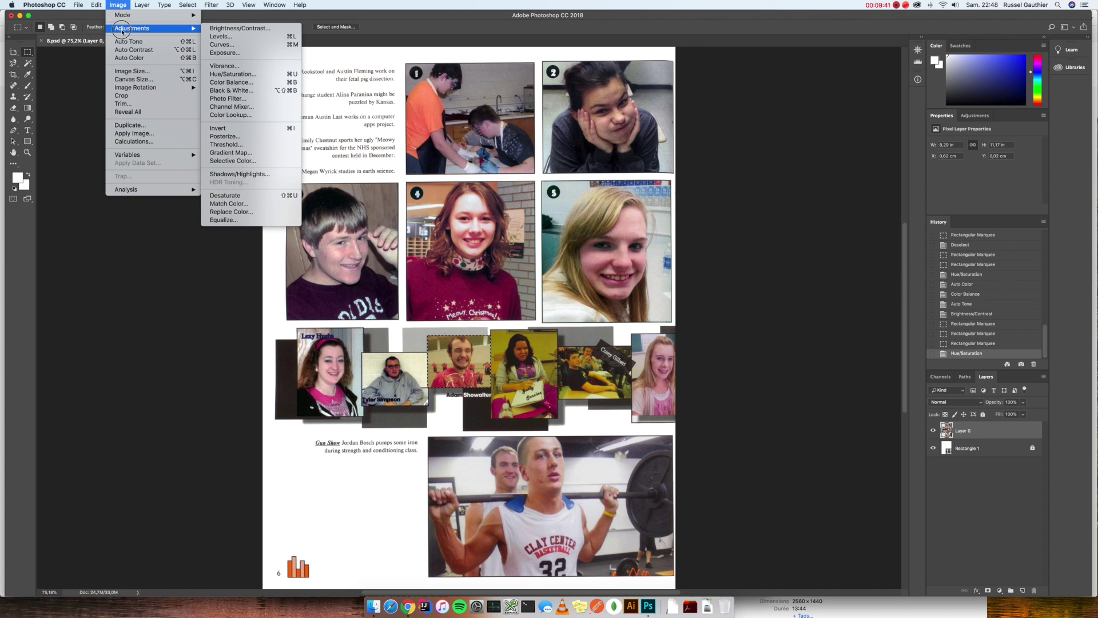
pyautogui.click(179, 58)
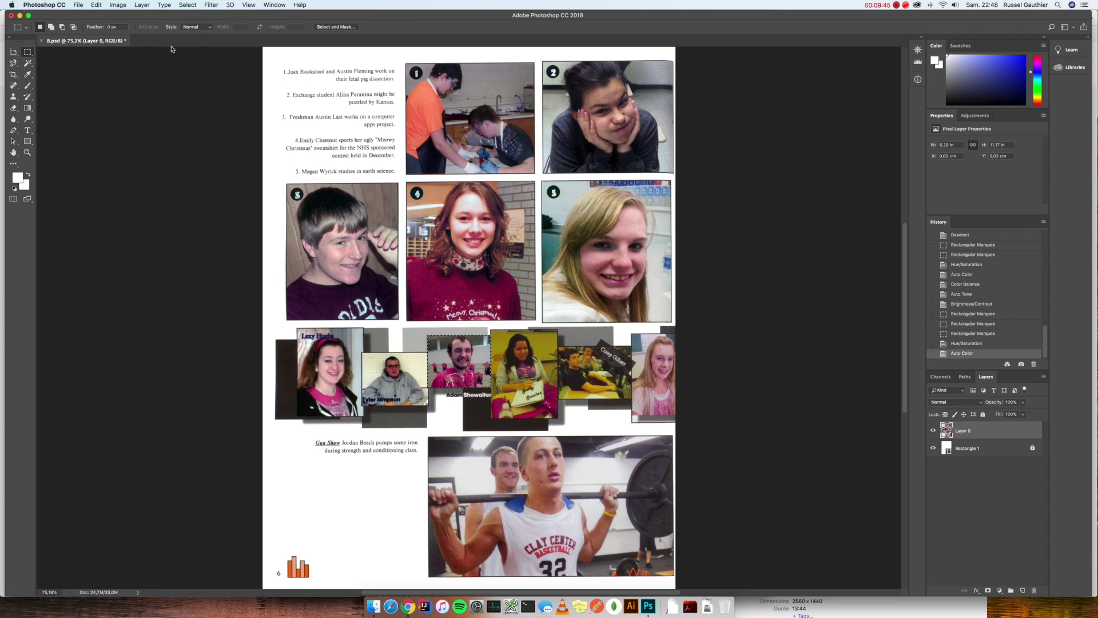
# Fine-tune the third strip photo's midtone color balance on the cyan–red, magenta–green and yellow–blue levels.
pyautogui.click(118, 4)
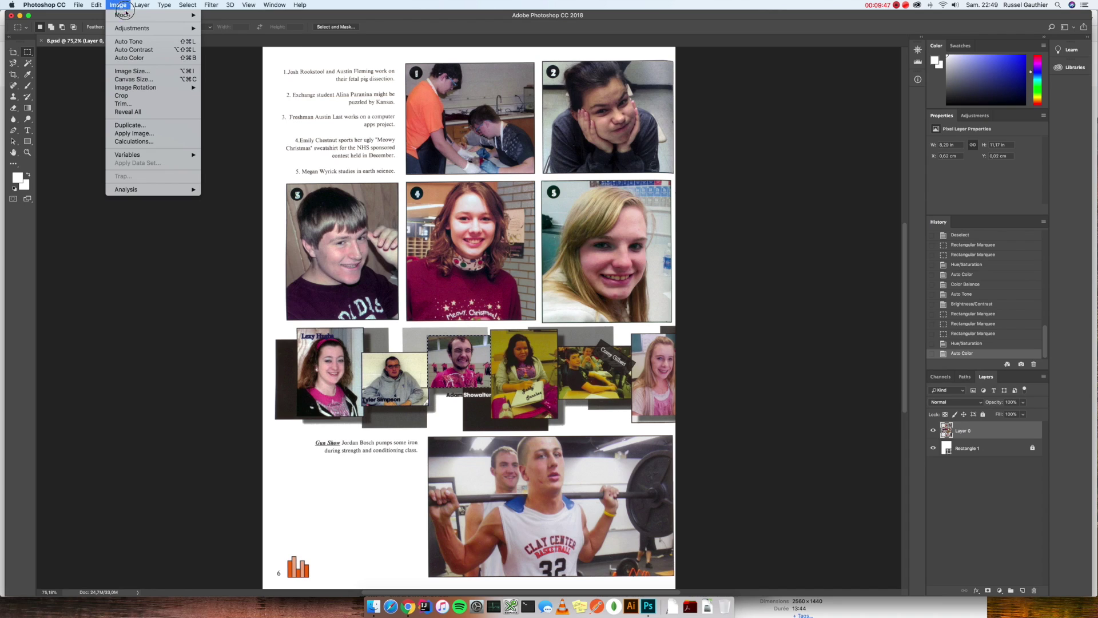
pyautogui.moveTo(190, 34)
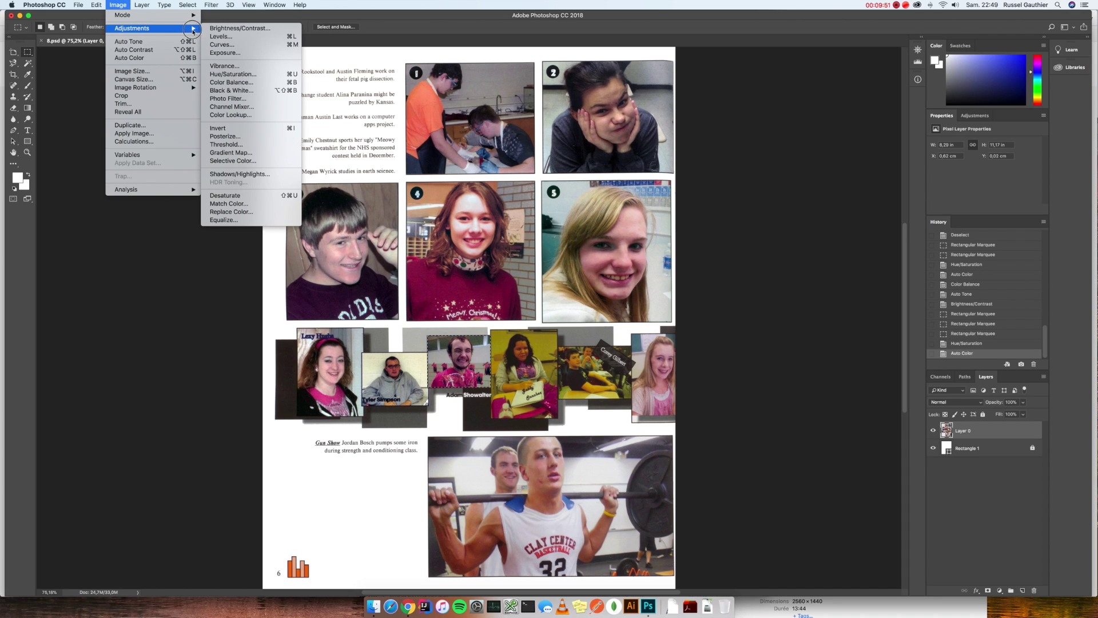
pyautogui.click(259, 87)
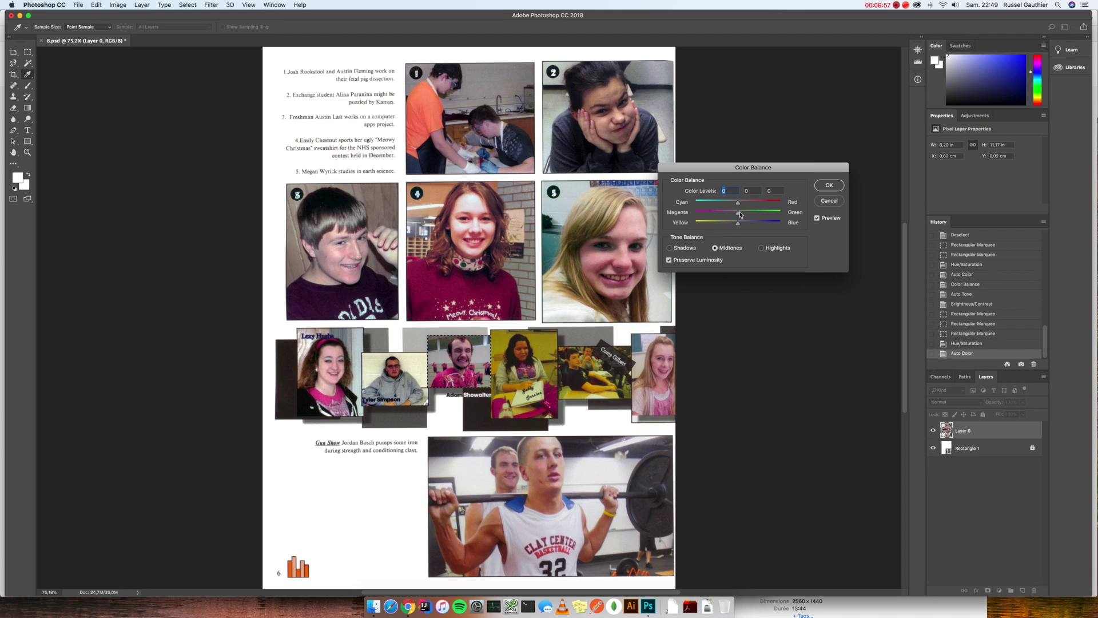
pyautogui.moveTo(738, 213); pyautogui.dragTo(735, 215)
pyautogui.moveTo(737, 203); pyautogui.dragTo(737, 205)
pyautogui.moveTo(734, 205); pyautogui.dragTo(734, 205)
pyautogui.moveTo(734, 205); pyautogui.dragTo(734, 205)
pyautogui.moveTo(737, 226); pyautogui.dragTo(734, 226)
pyautogui.moveTo(734, 225); pyautogui.dragTo(737, 226)
pyautogui.click(828, 186)
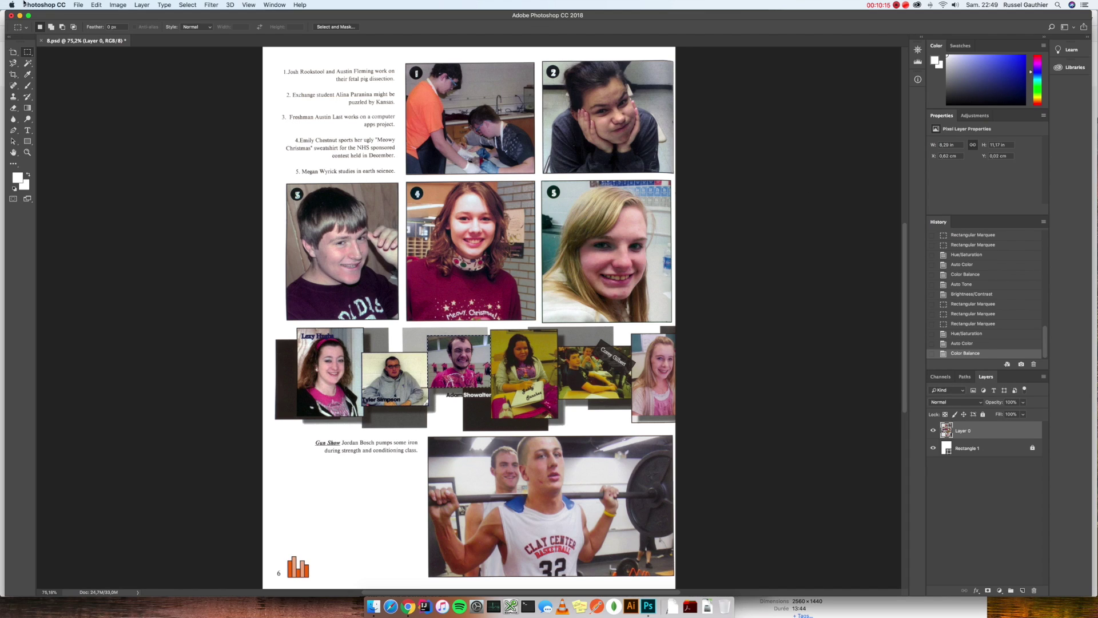
# Apply Auto Tone to the third strip photo, then deselect it and compare the result with its uncorrected history state.
pyautogui.click(127, 4)
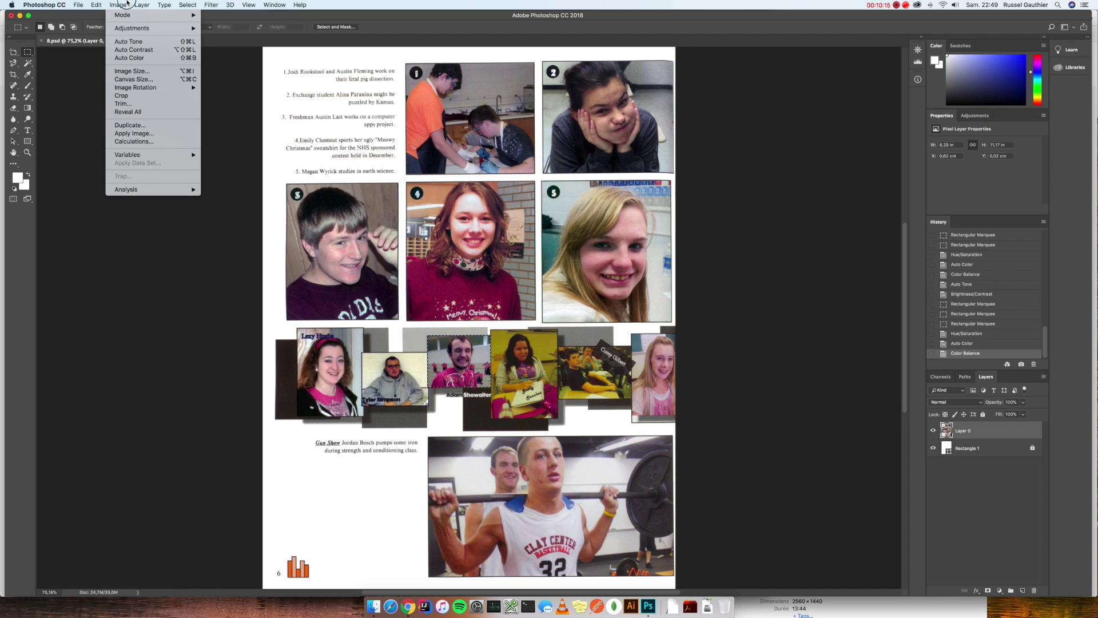
pyautogui.click(126, 42)
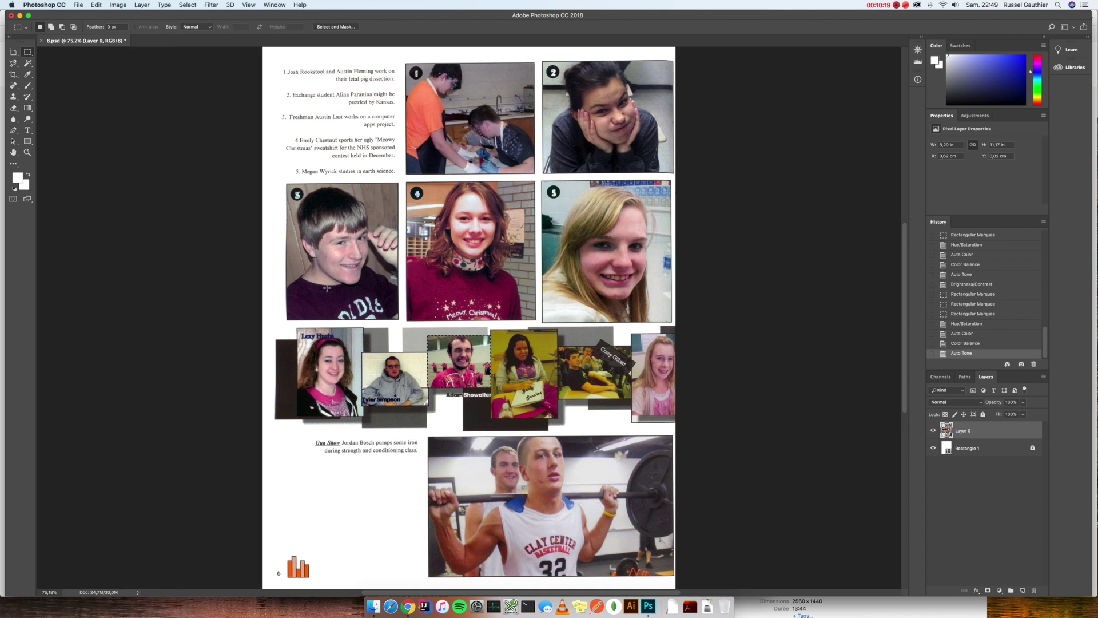
pyautogui.click(509, 359)
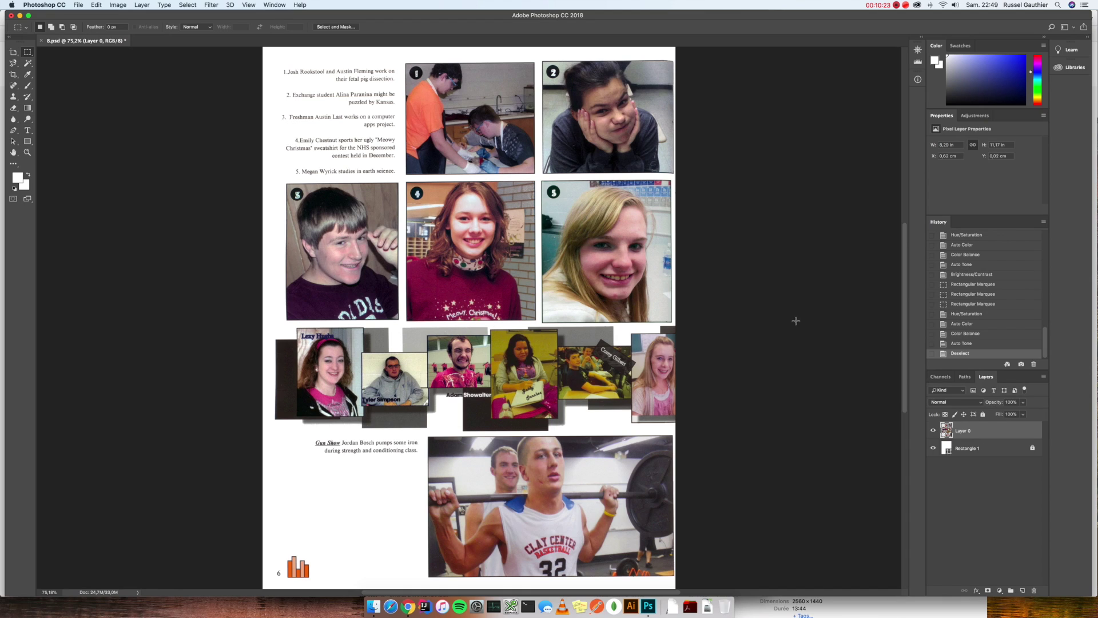
pyautogui.click(992, 304)
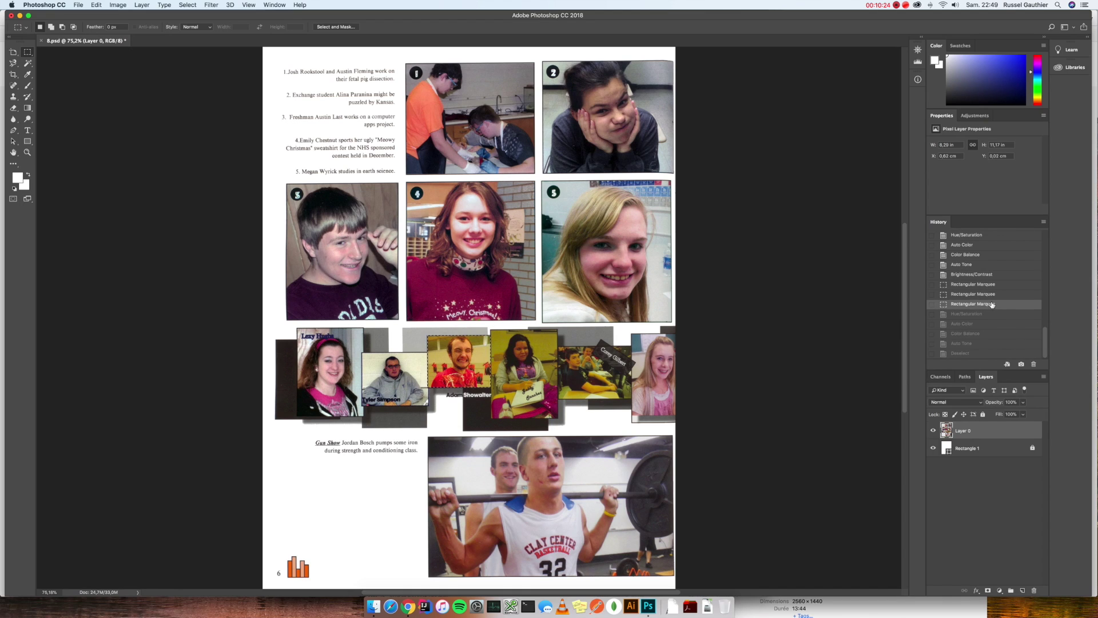
pyautogui.click(975, 355)
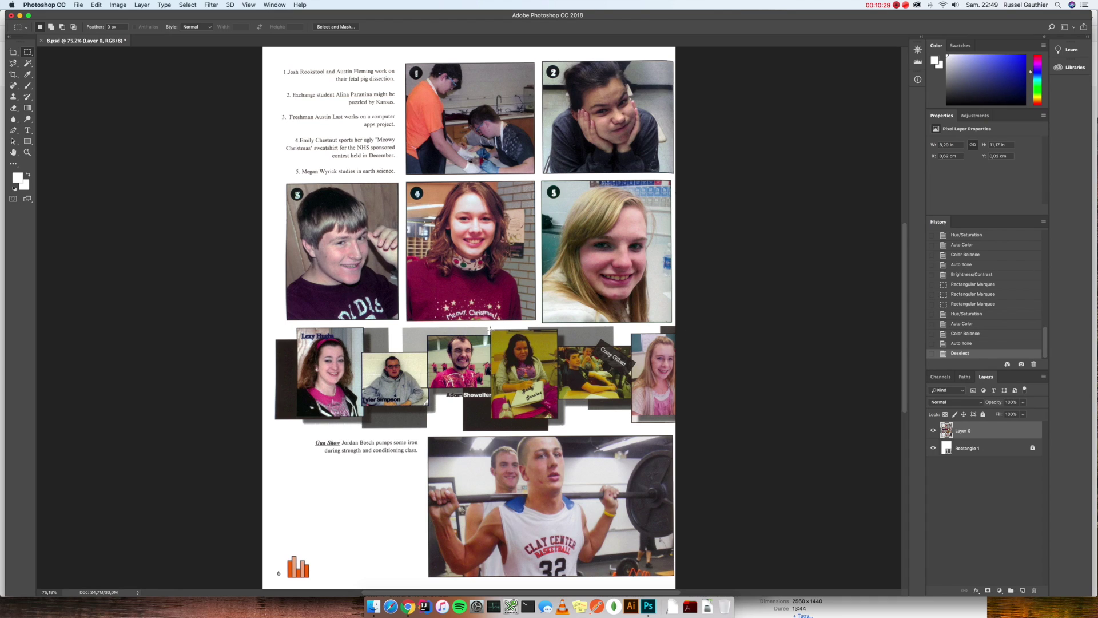
# Select the fourth photo in the portrait strip and lower its saturation to -34.
pyautogui.moveTo(489, 330); pyautogui.dragTo(558, 421)
pyautogui.click(117, 5)
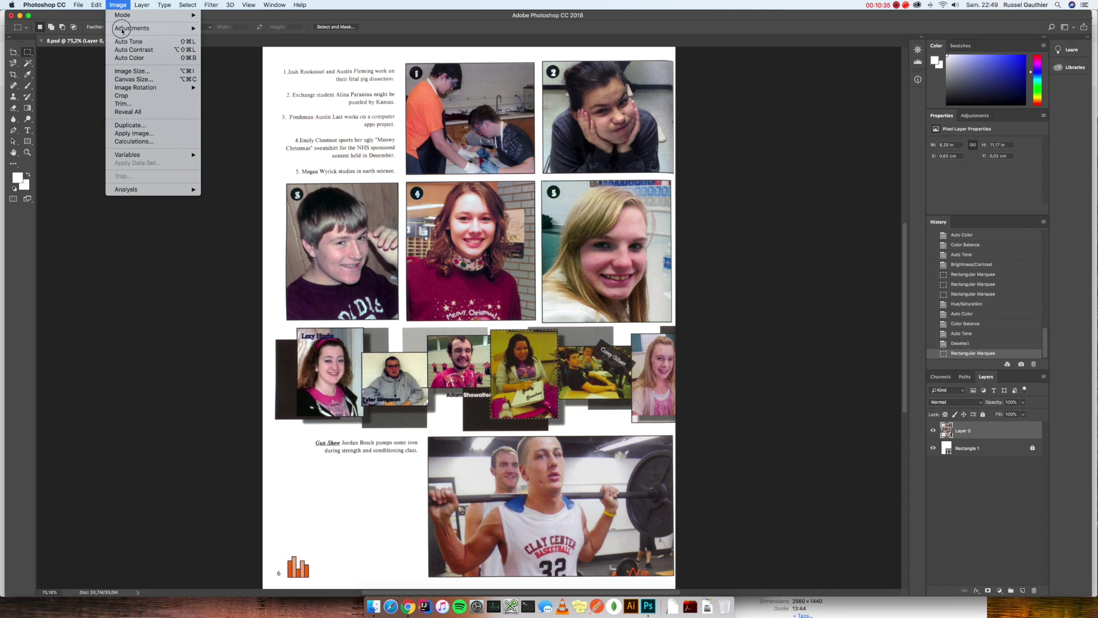
pyautogui.moveTo(127, 29)
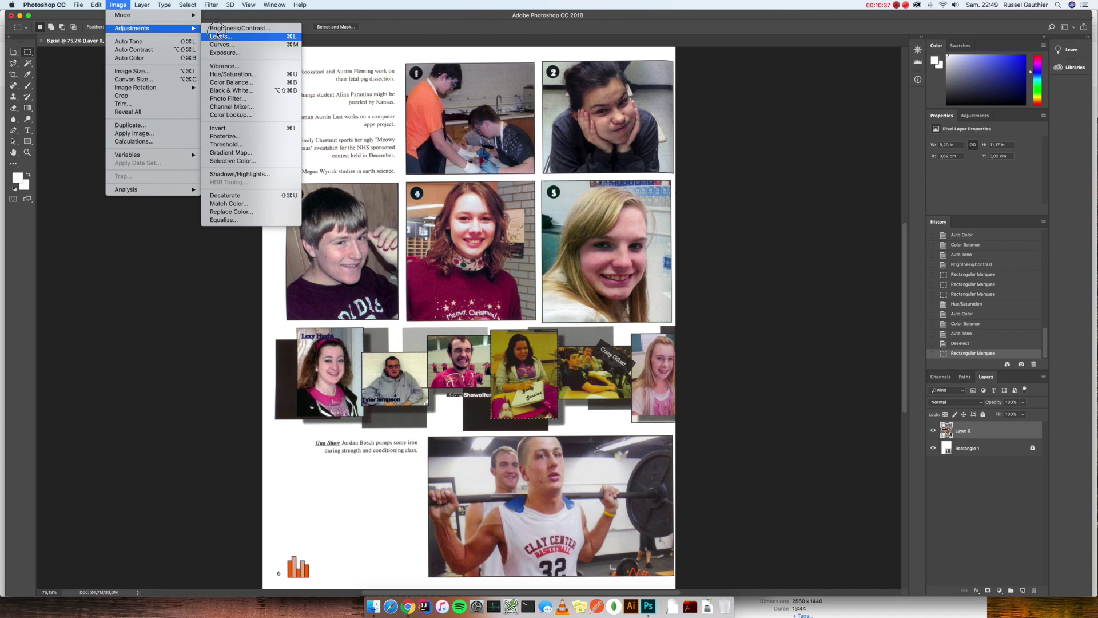
pyautogui.click(241, 74)
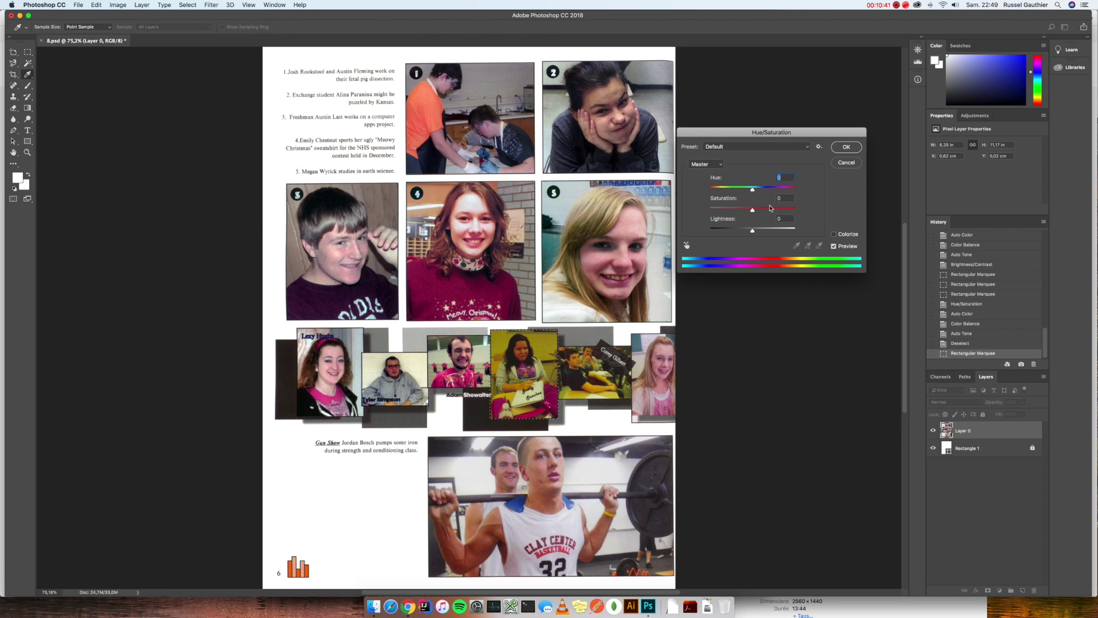
pyautogui.click(780, 198)
pyautogui.write('-34')
pyautogui.click(847, 148)
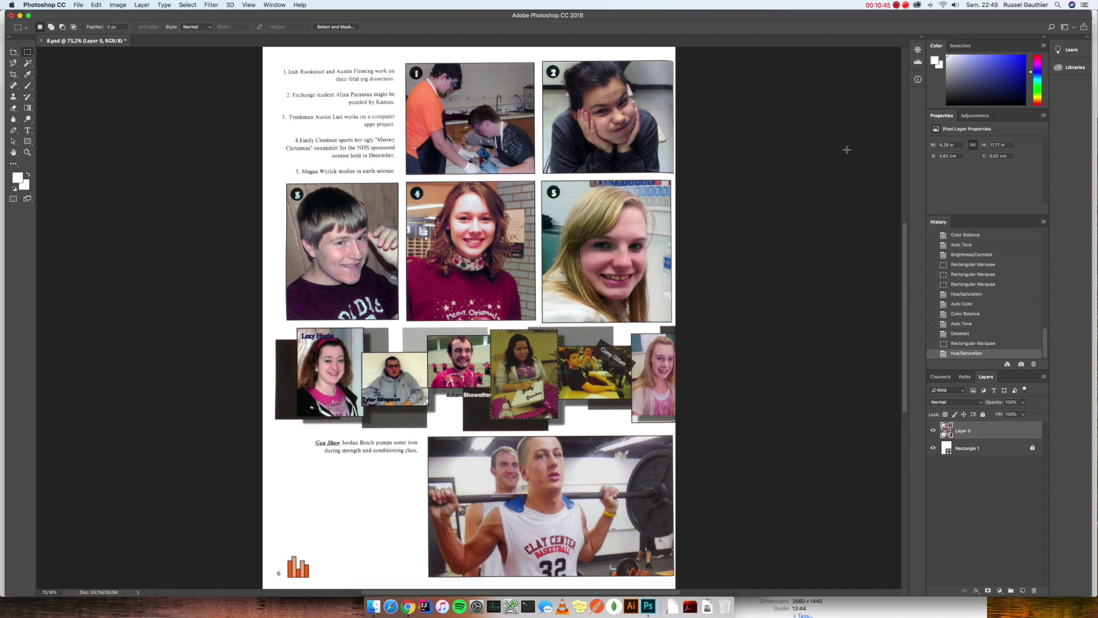
# Apply Auto Color and Auto Tone to the fourth strip photo and clear the selection.
pyautogui.click(117, 4)
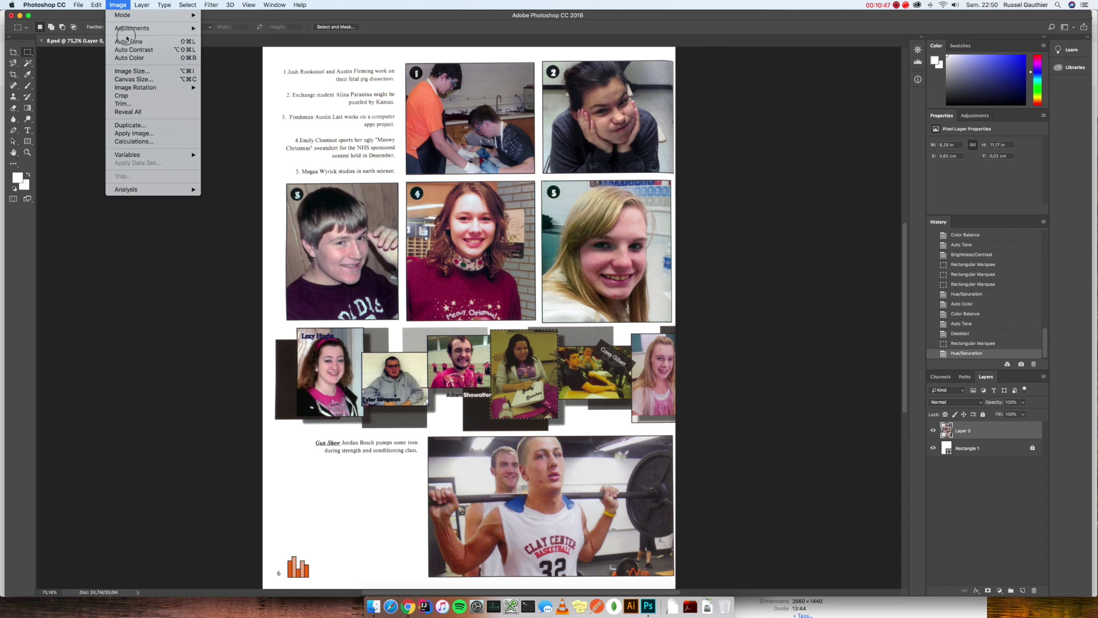
pyautogui.click(126, 27)
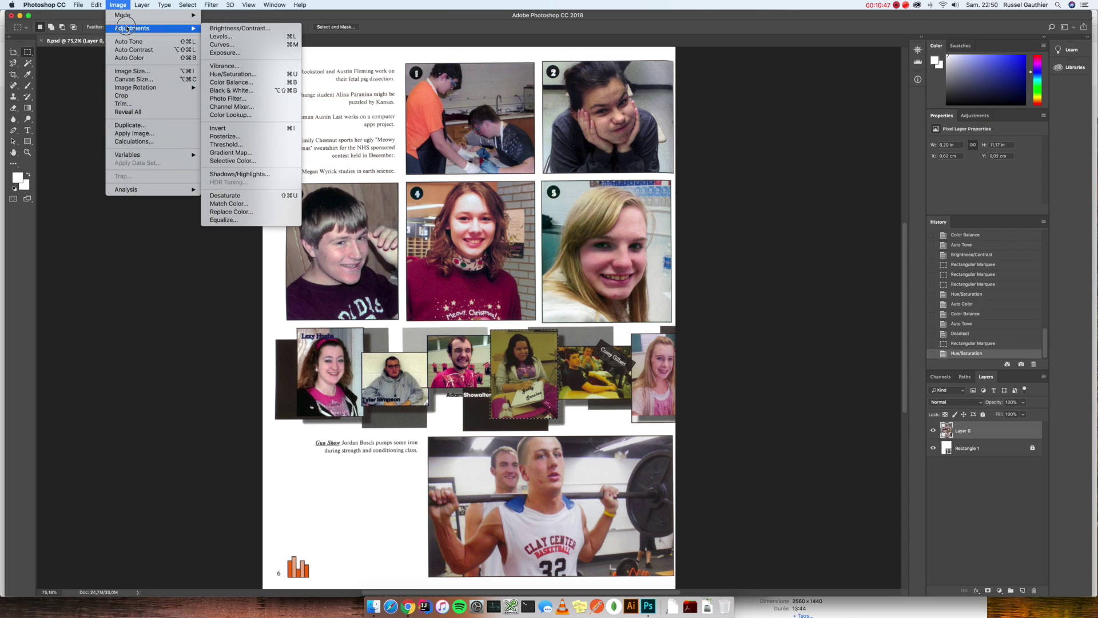
pyautogui.click(130, 58)
pyautogui.click(117, 4)
pyautogui.click(117, 28)
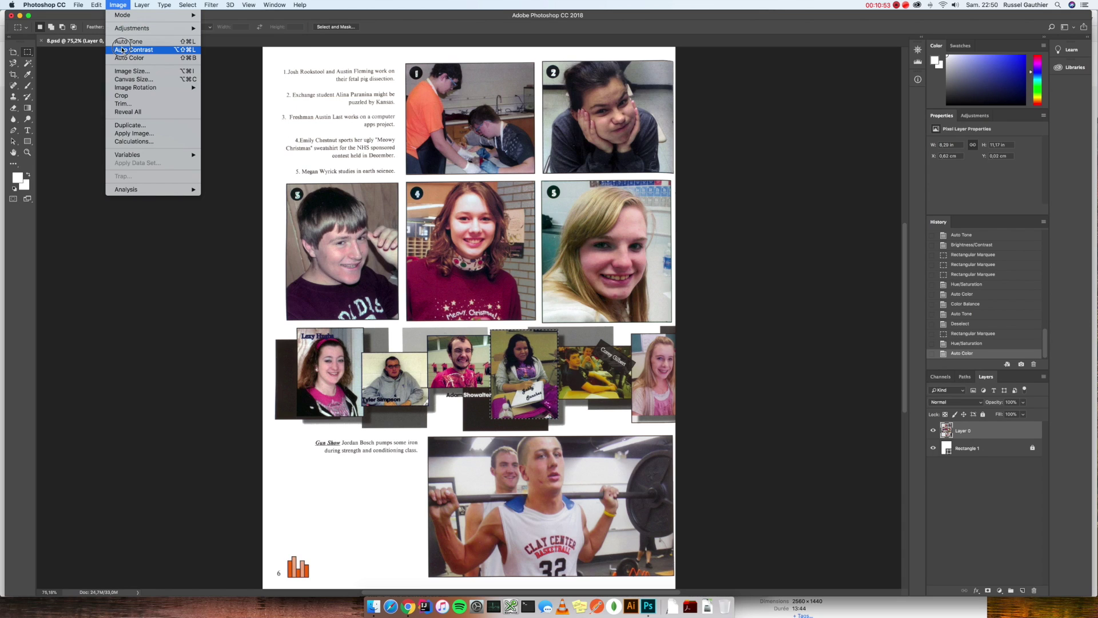
pyautogui.click(123, 42)
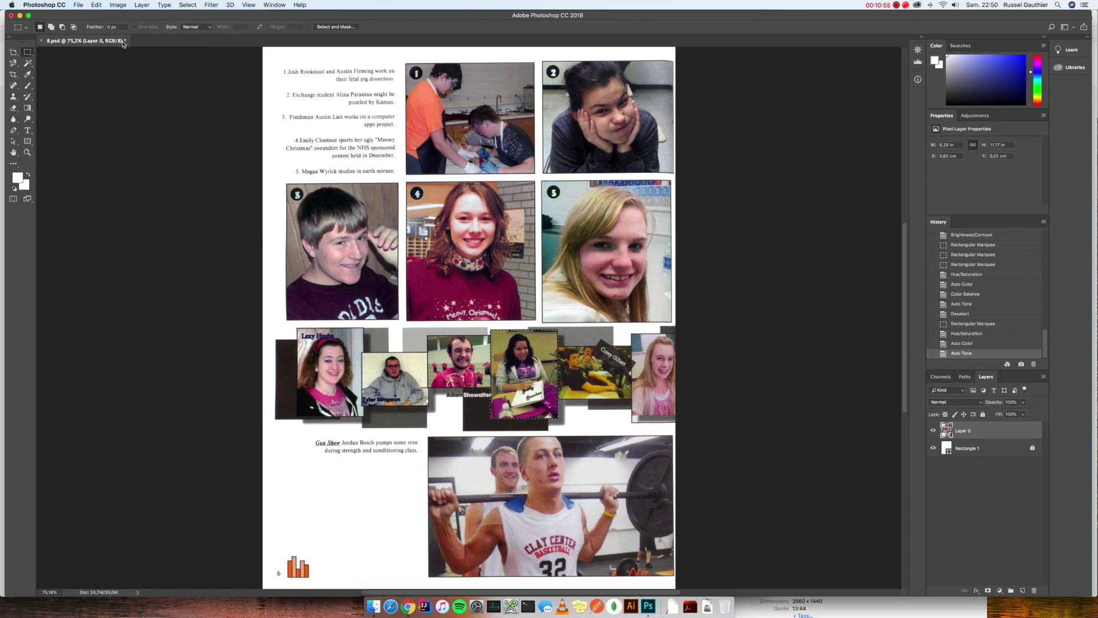
pyautogui.press('super+d')
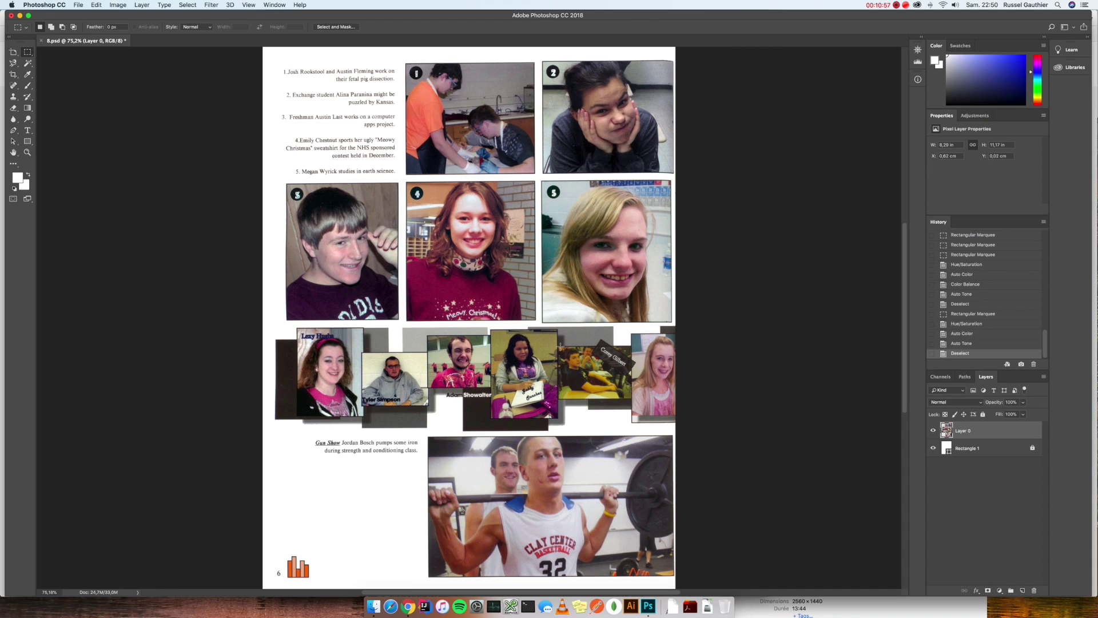
# Select the fifth photo in the portrait strip and lower its saturation to -34.
pyautogui.moveTo(558, 346); pyautogui.dragTo(631, 400)
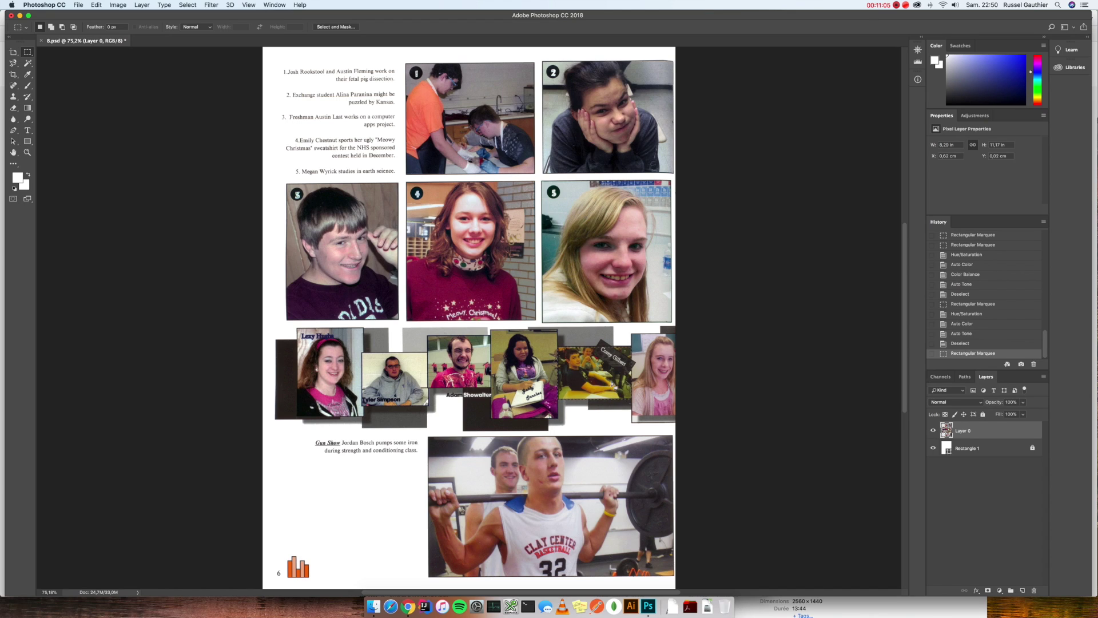
pyautogui.click(118, 4)
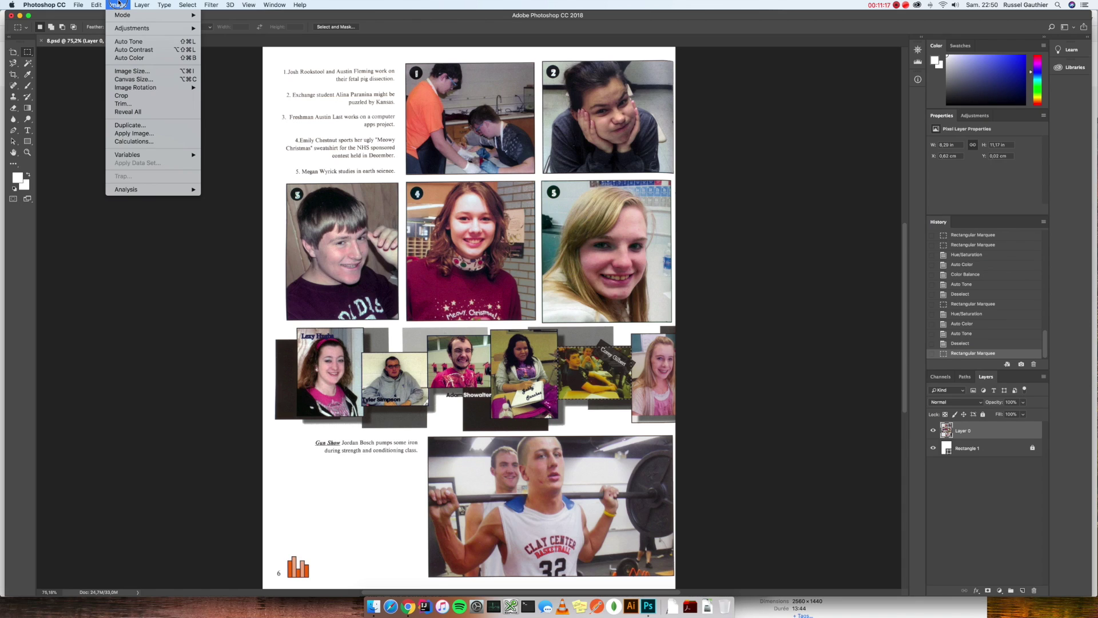
pyautogui.moveTo(169, 28)
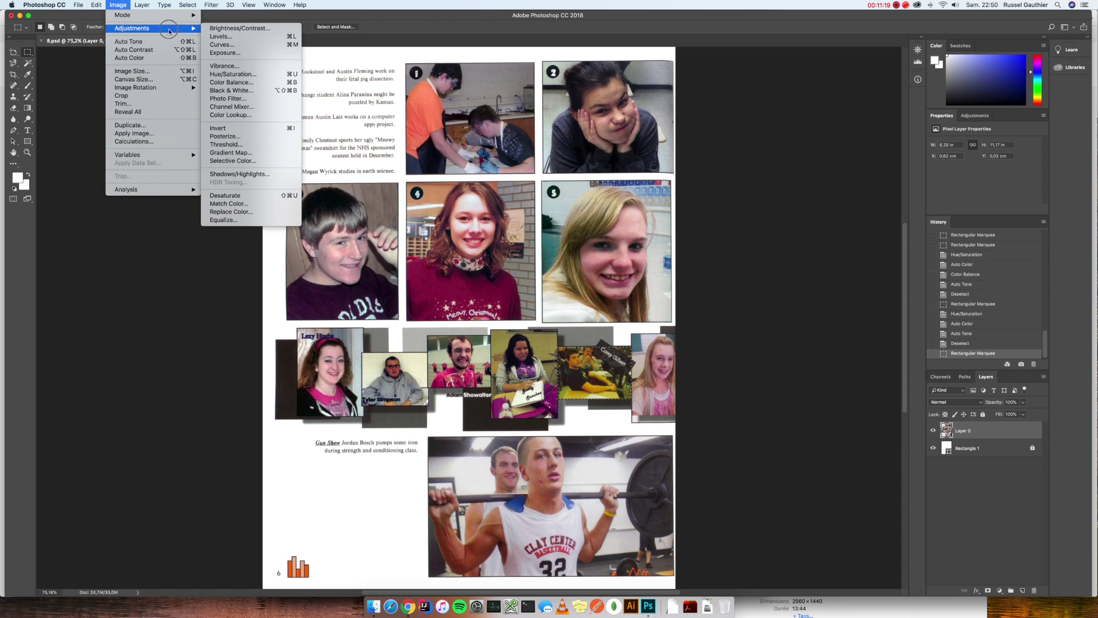
pyautogui.click(236, 77)
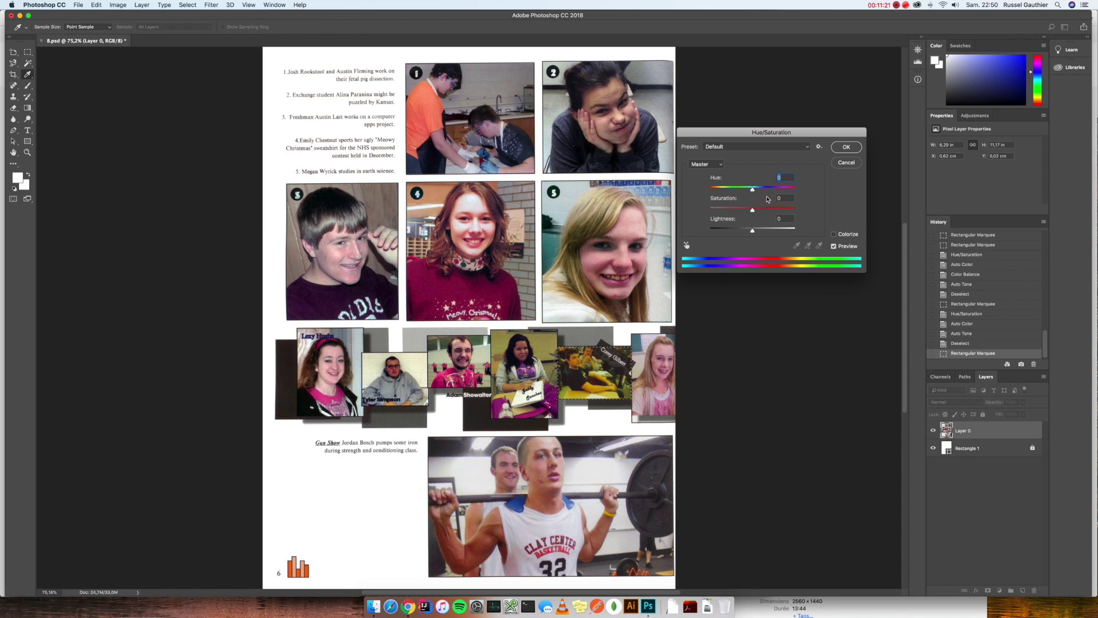
pyautogui.click(785, 197)
pyautogui.write('-34')
pyautogui.click(847, 148)
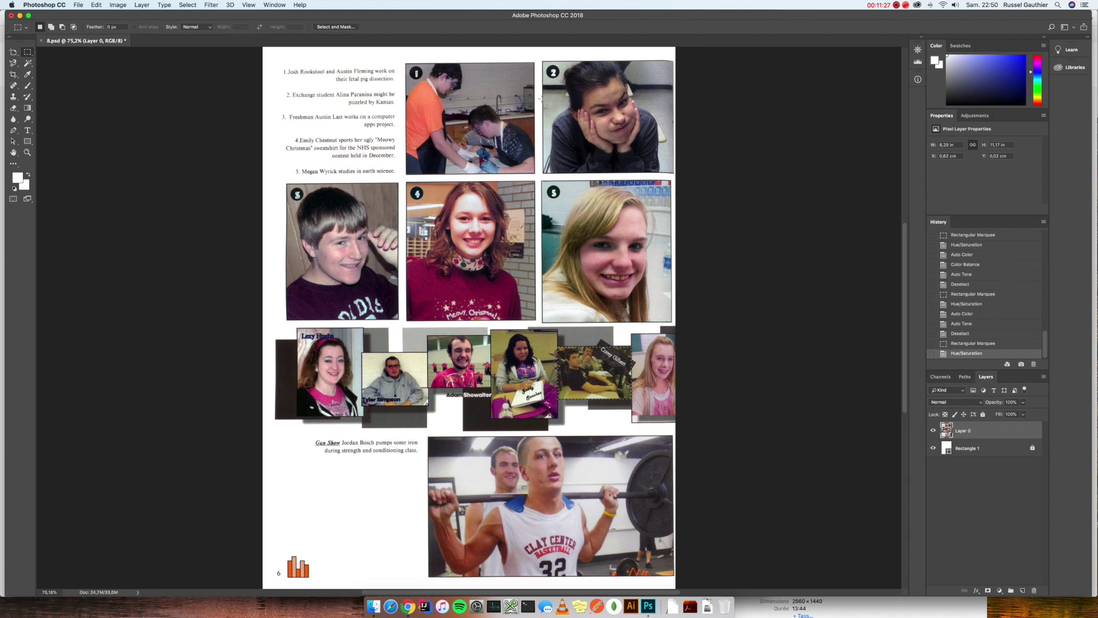
# Apply Auto Color to the fifth strip photo and set its midtone color balance levels to -5, -10 and +14.
pyautogui.click(118, 4)
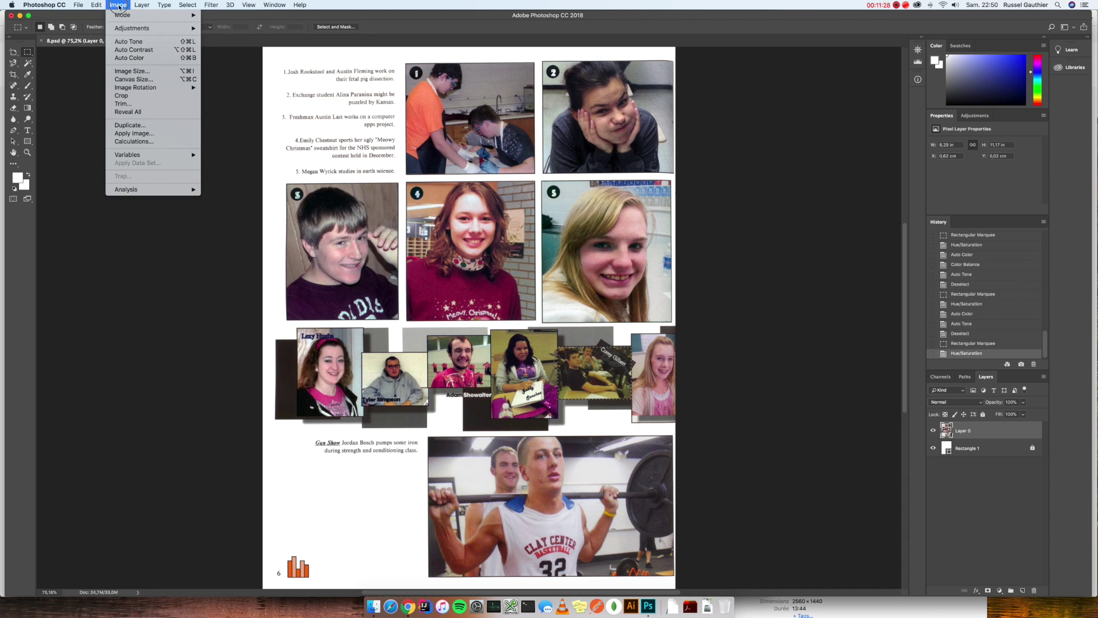
pyautogui.click(127, 59)
pyautogui.click(119, 5)
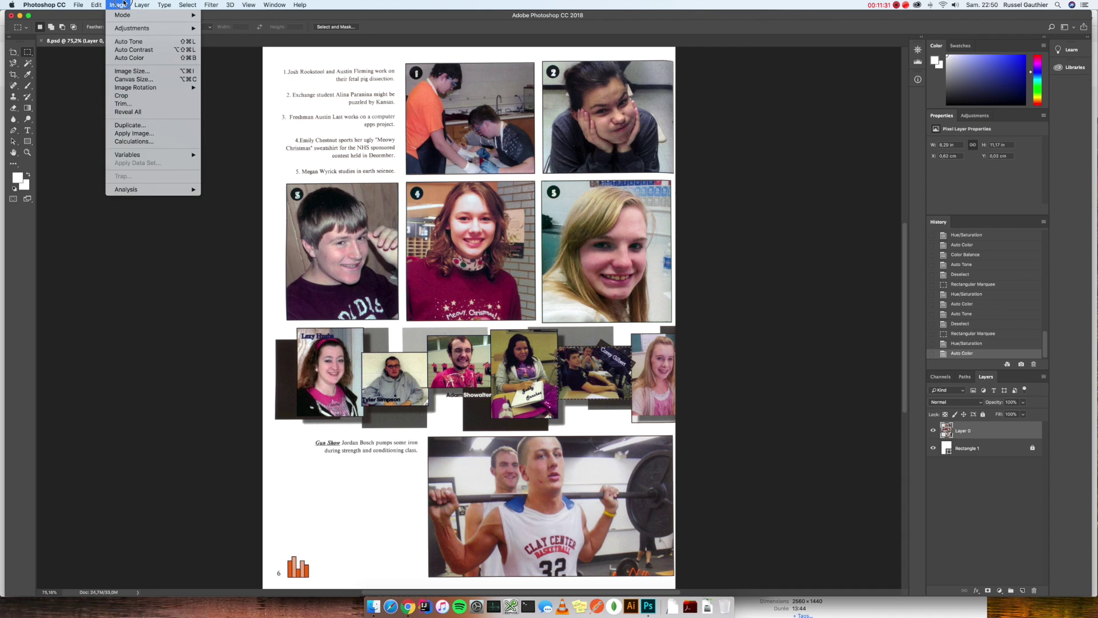
pyautogui.click(131, 29)
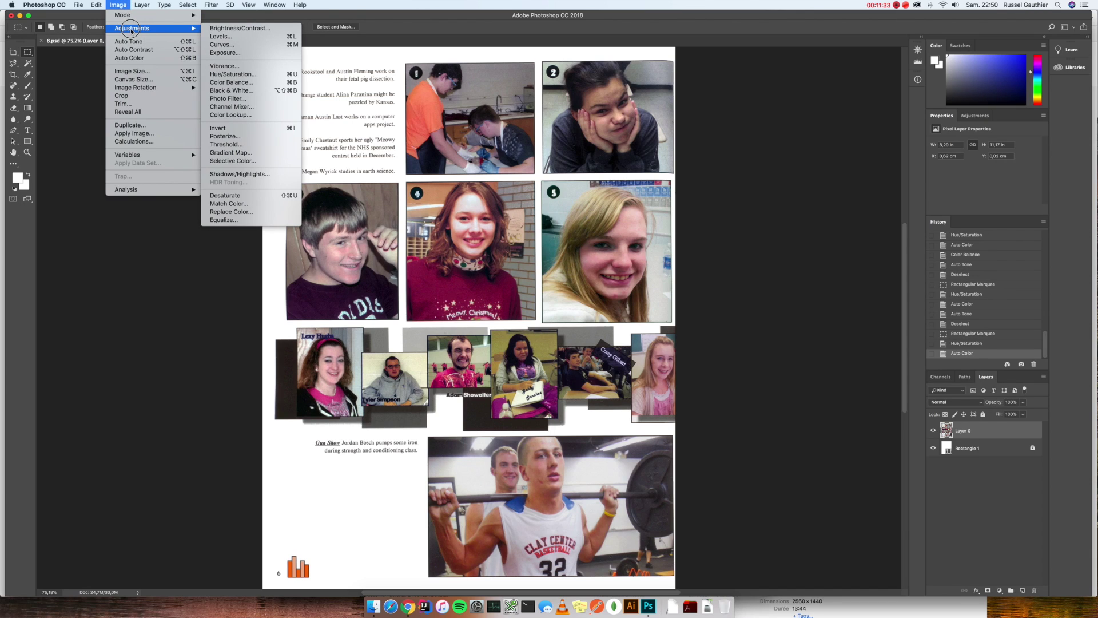
pyautogui.click(232, 76)
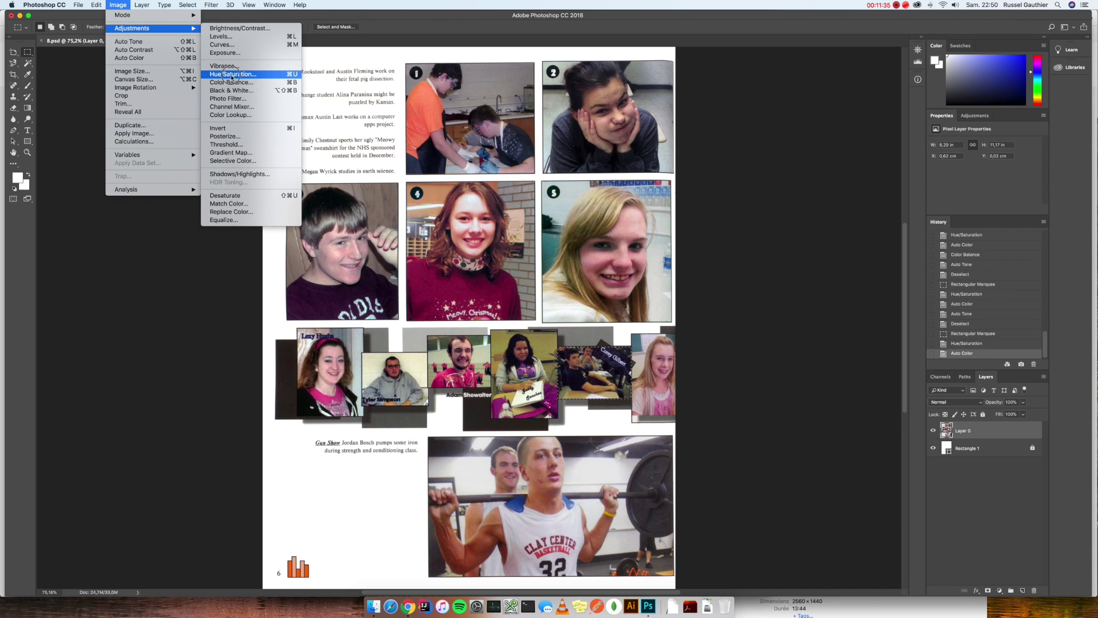
pyautogui.click(233, 82)
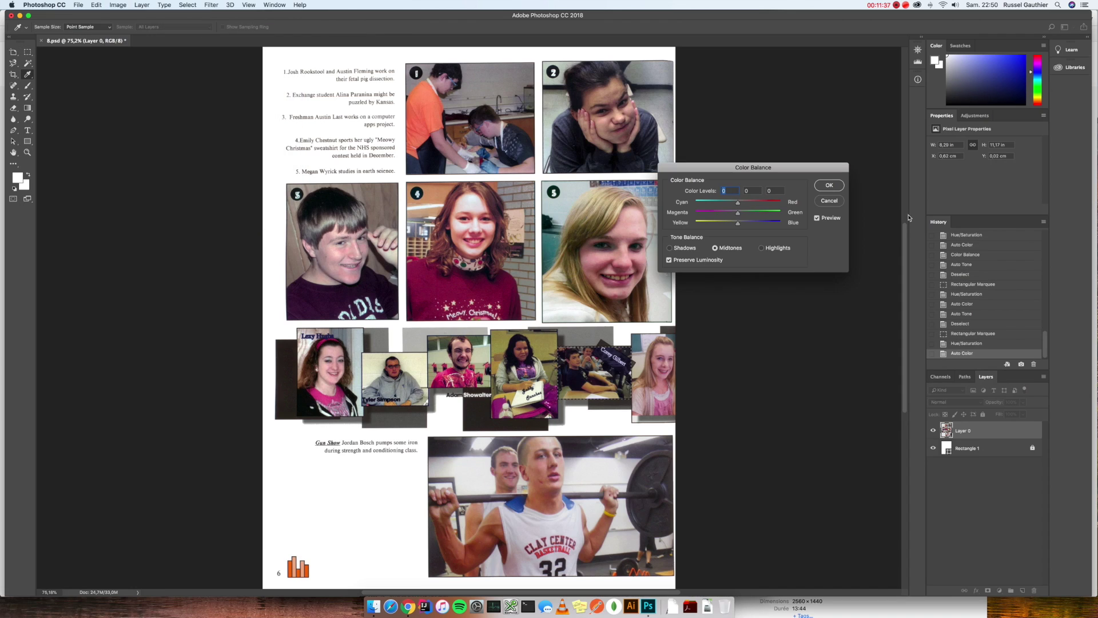
pyautogui.moveTo(738, 225); pyautogui.dragTo(745, 226)
pyautogui.moveTo(737, 205); pyautogui.dragTo(737, 206)
pyautogui.moveTo(738, 214); pyautogui.dragTo(734, 215)
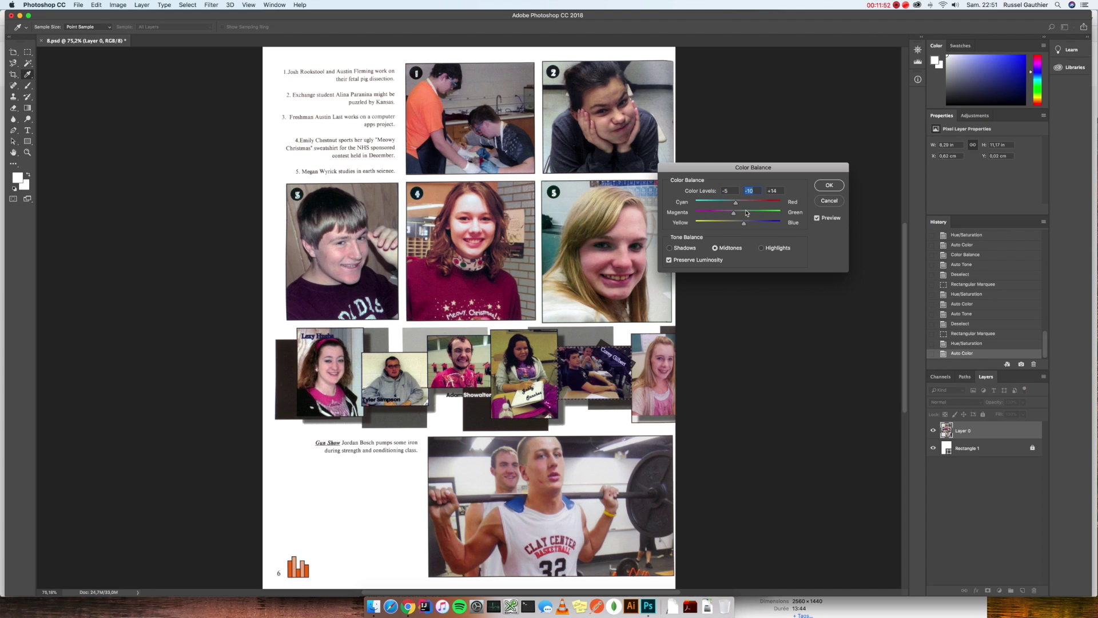
pyautogui.click(828, 186)
# Raise the brightness of the fifth strip photo to about 17.
pyautogui.click(117, 5)
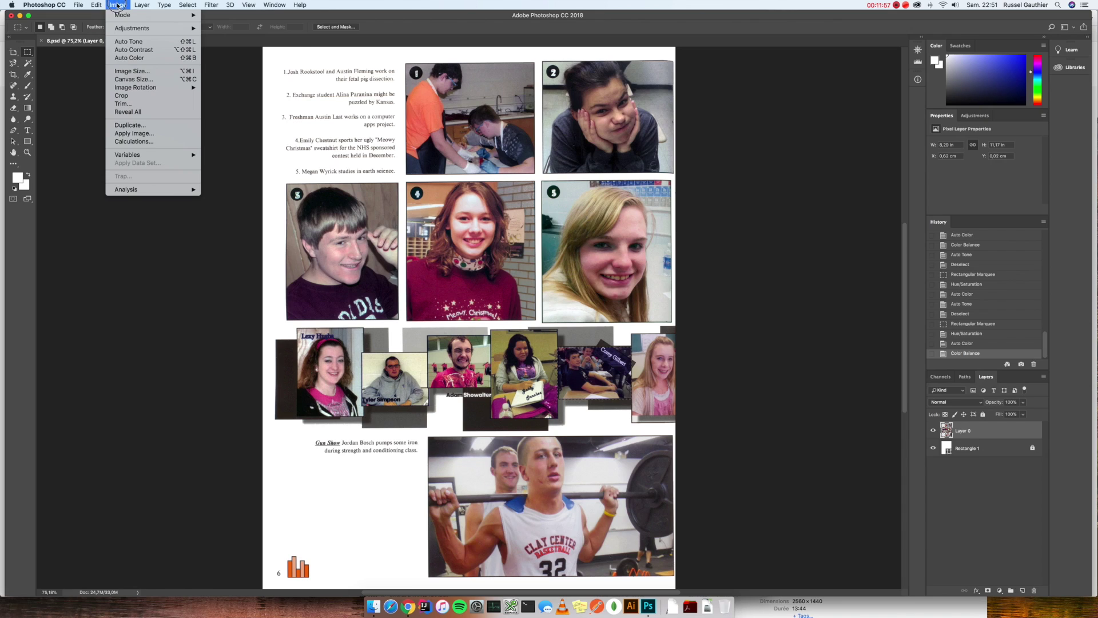
pyautogui.moveTo(137, 28)
pyautogui.click(229, 29)
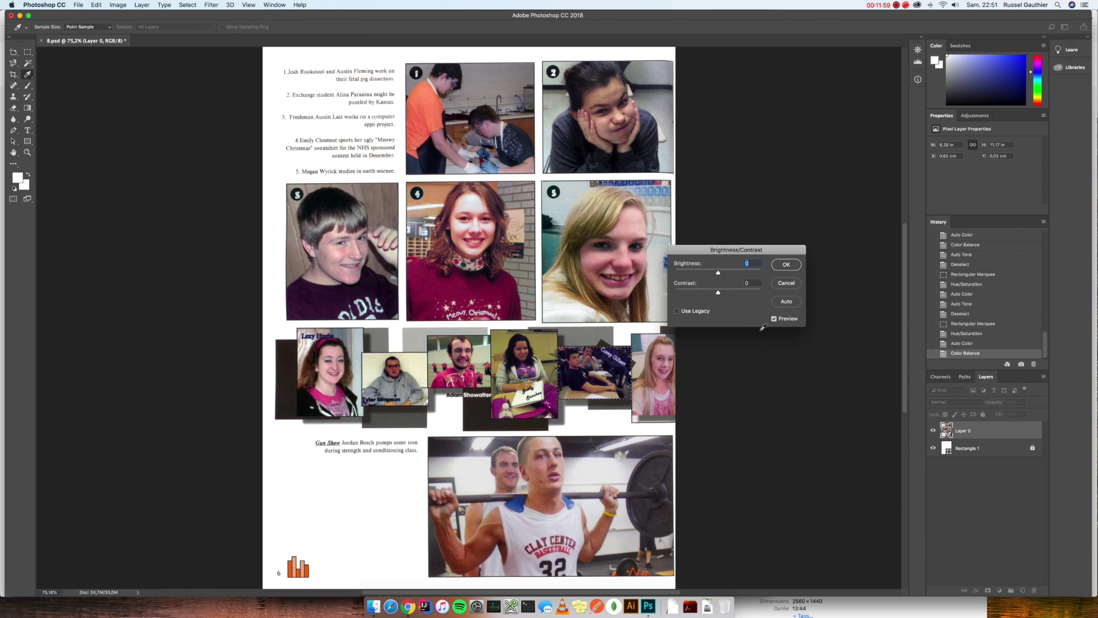
pyautogui.moveTo(719, 275); pyautogui.dragTo(722, 276)
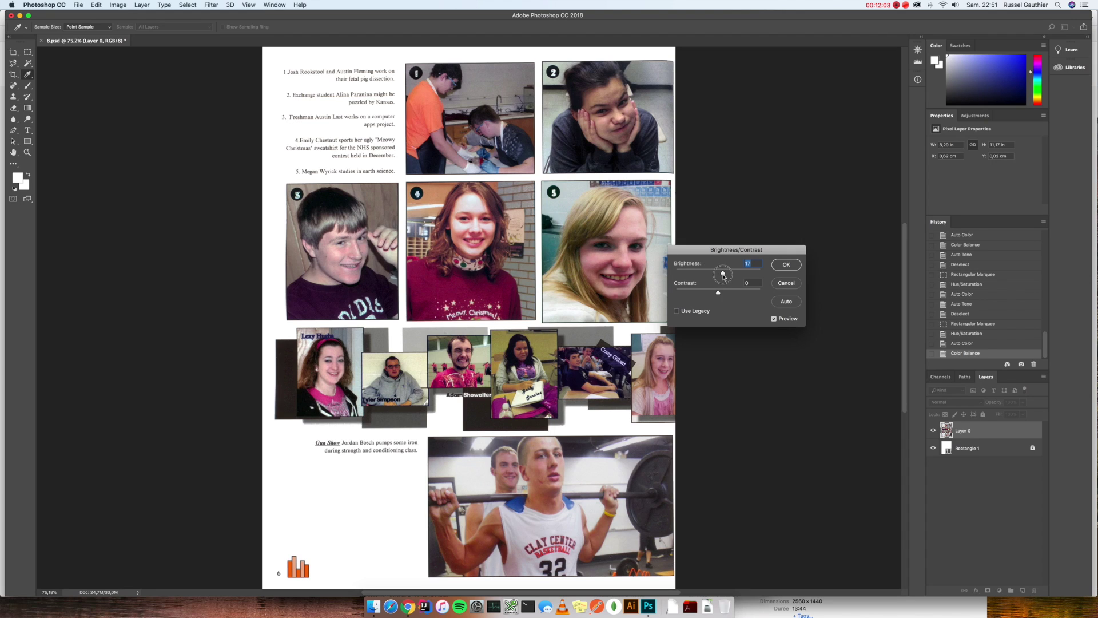
pyautogui.press('Return')
pyautogui.press('m')
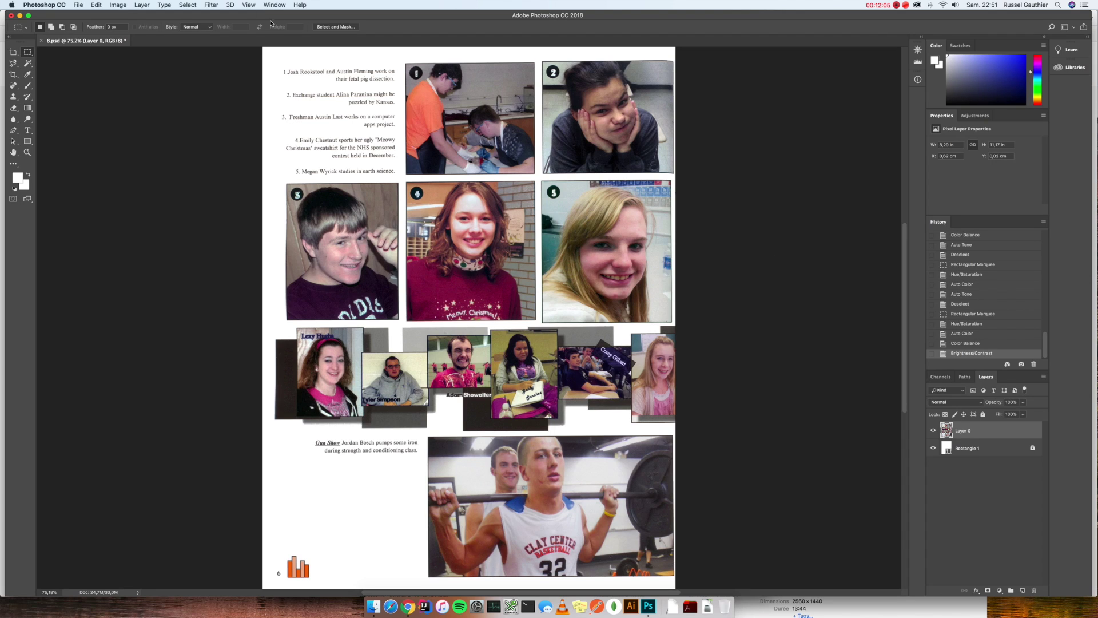
# Apply Auto Tone to the fifth strip photo, deselect it and compare the result with its uncorrected history state.
pyautogui.click(118, 5)
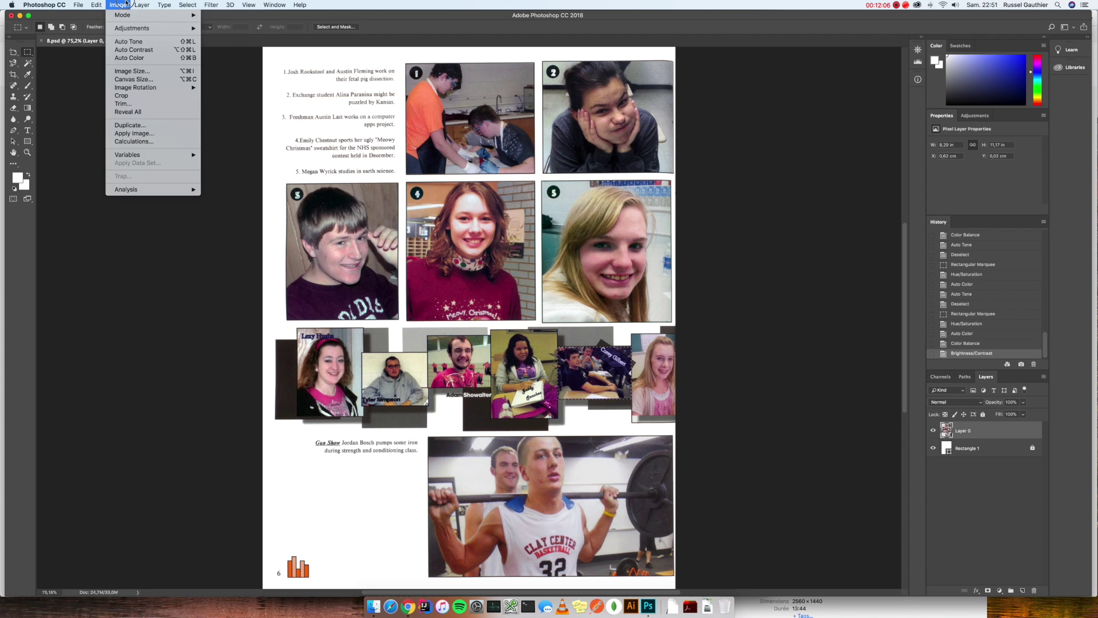
pyautogui.click(127, 41)
pyautogui.press('super+d')
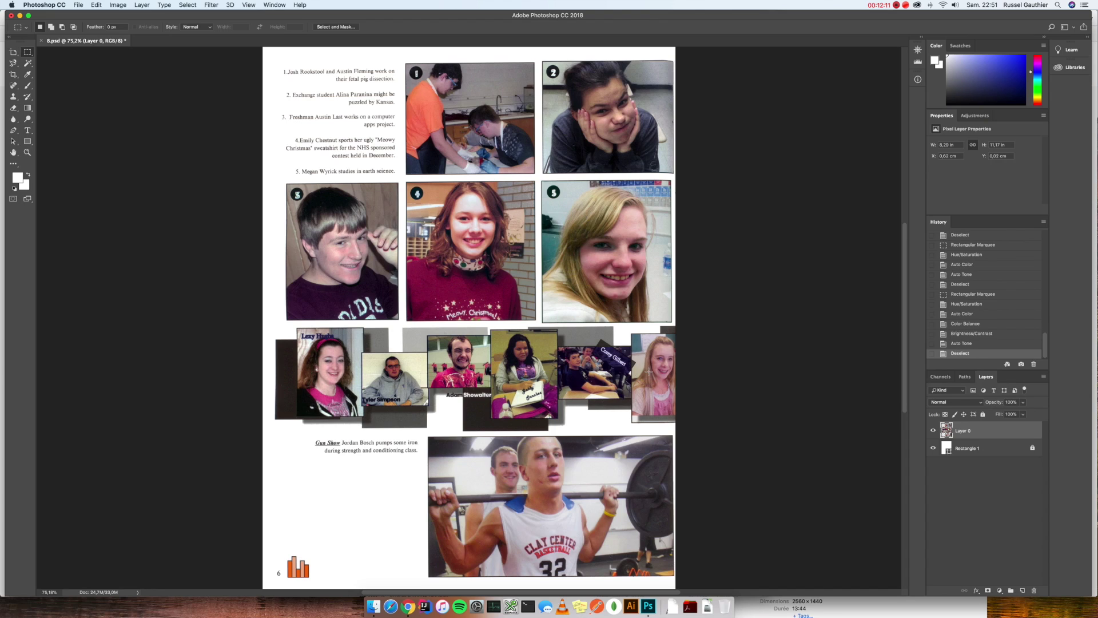
pyautogui.click(962, 295)
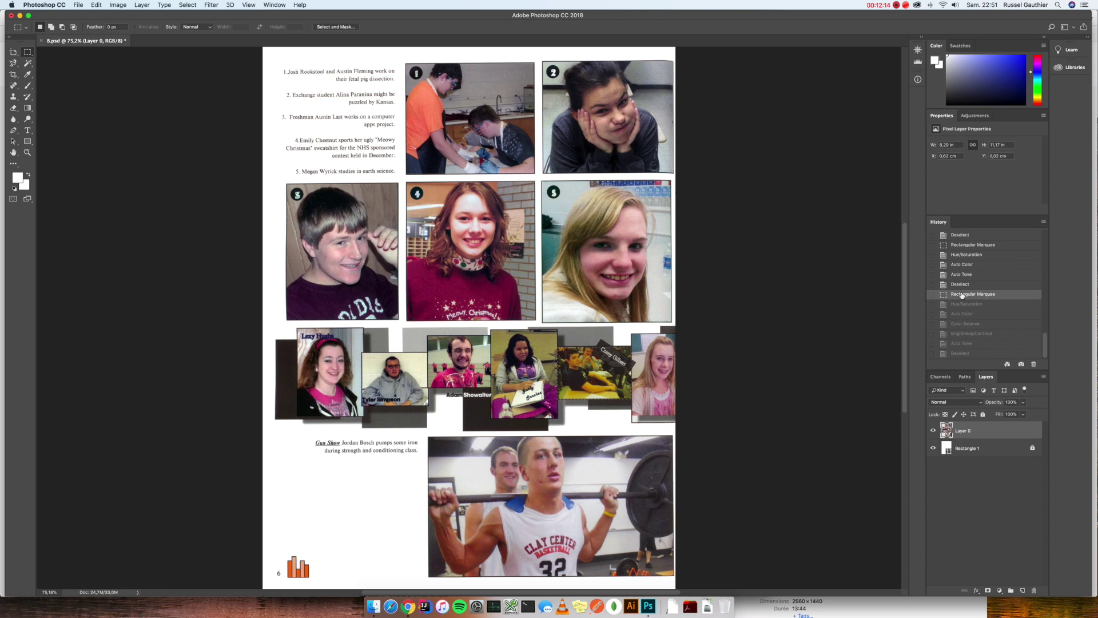
pyautogui.click(964, 354)
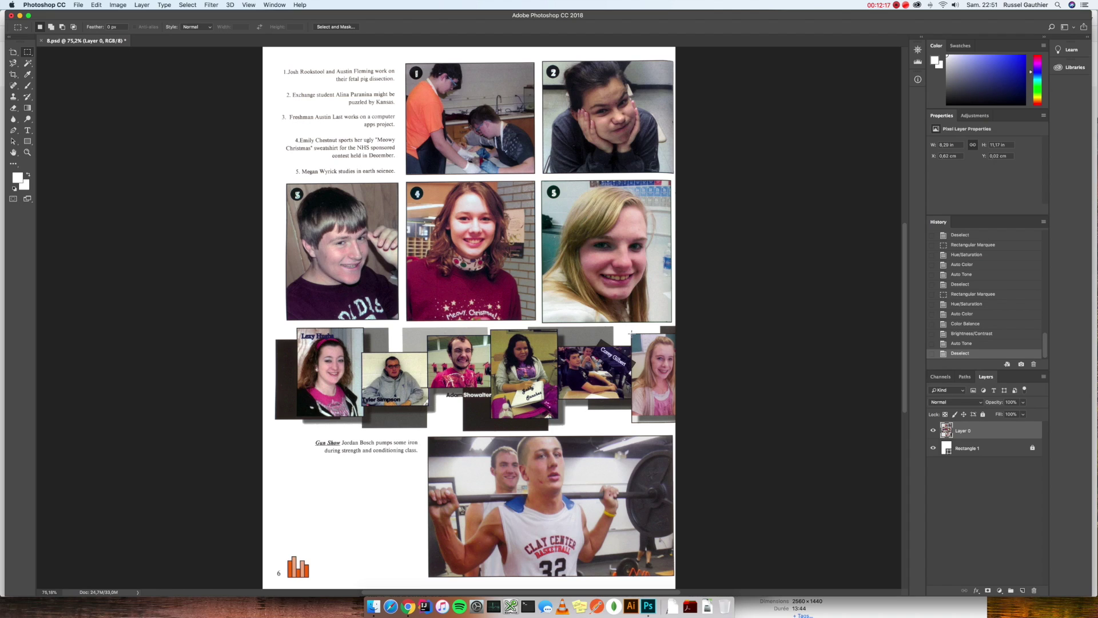
# Select the sixth photo at the end of the portrait strip and lower its saturation to -34.
pyautogui.moveTo(631, 333); pyautogui.dragTo(682, 424)
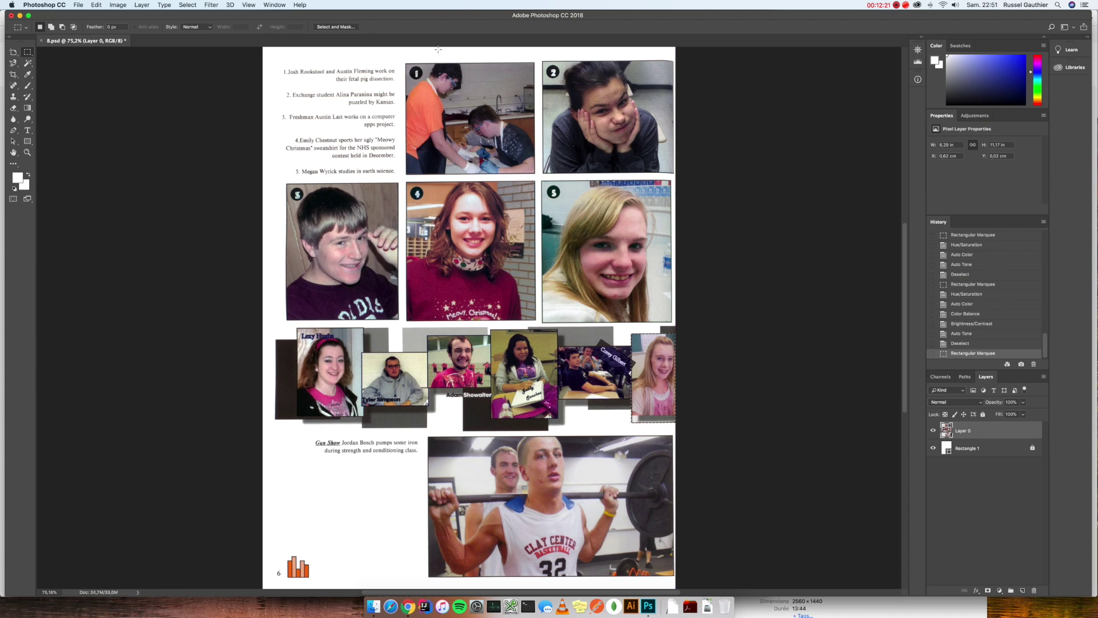
pyautogui.click(118, 4)
pyautogui.moveTo(120, 29)
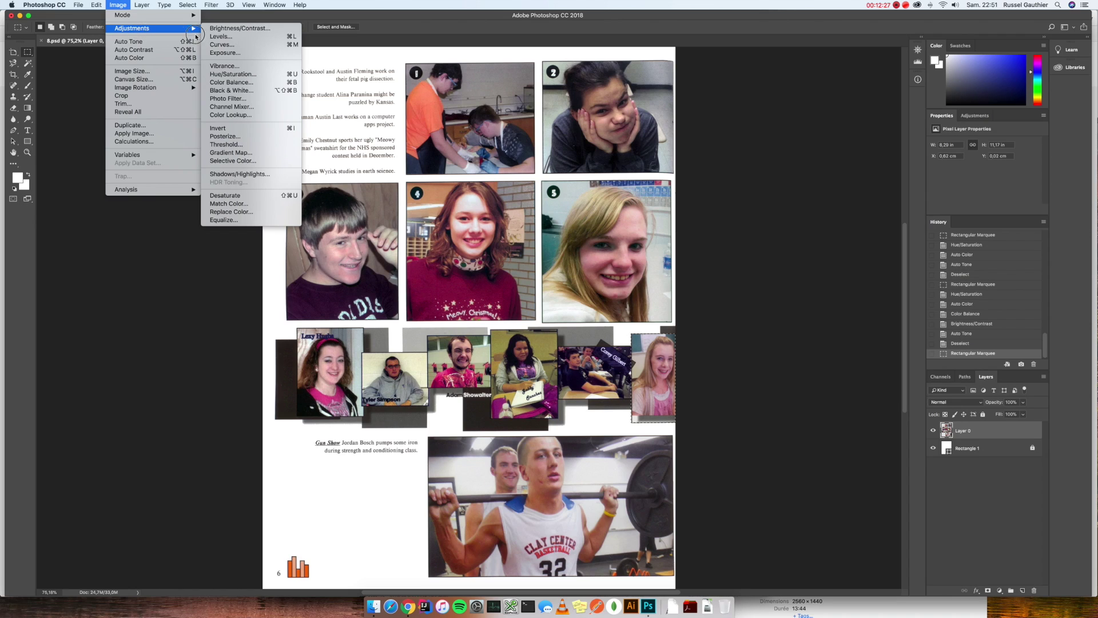
pyautogui.click(243, 75)
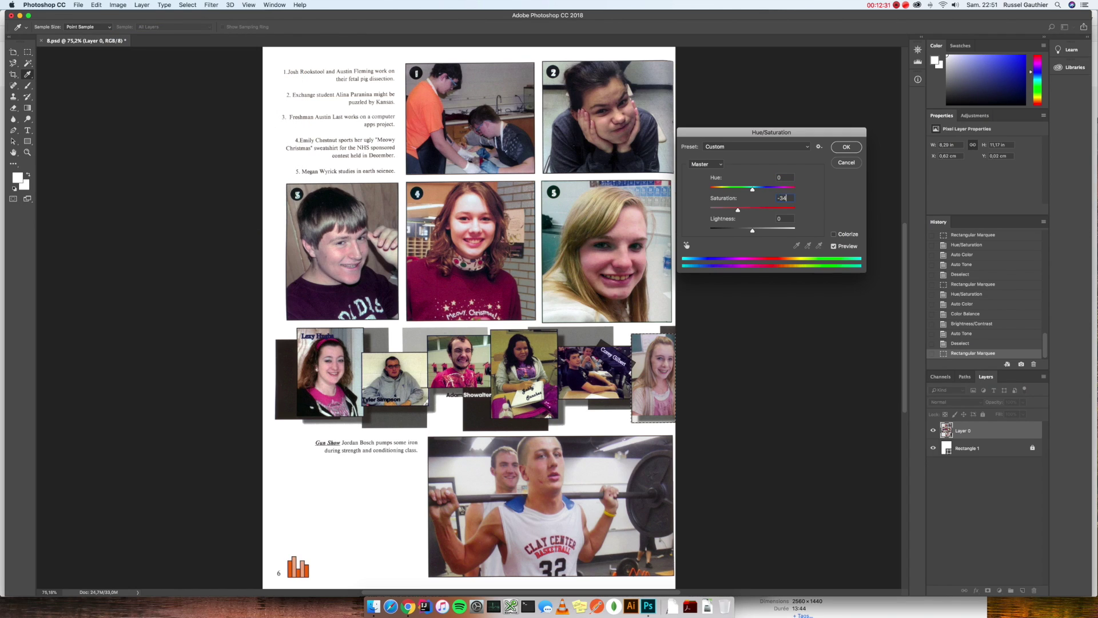
pyautogui.click(846, 147)
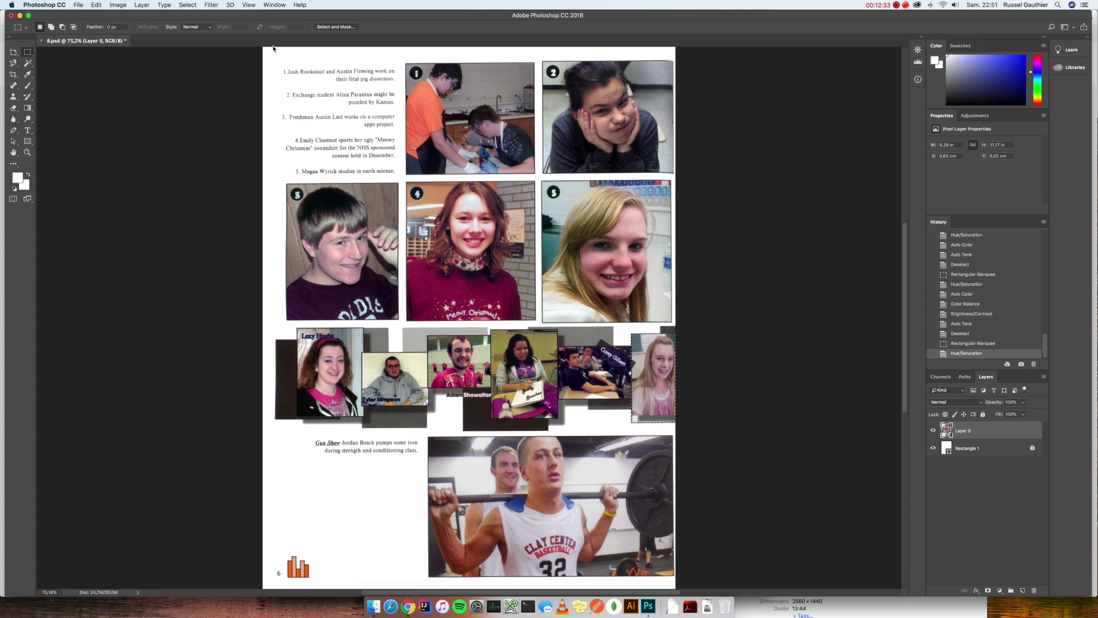
# Apply Auto Color to the sixth strip photo and shift its midtone color balance to +20 red, slightly toward green and -2 blue.
pyautogui.click(117, 4)
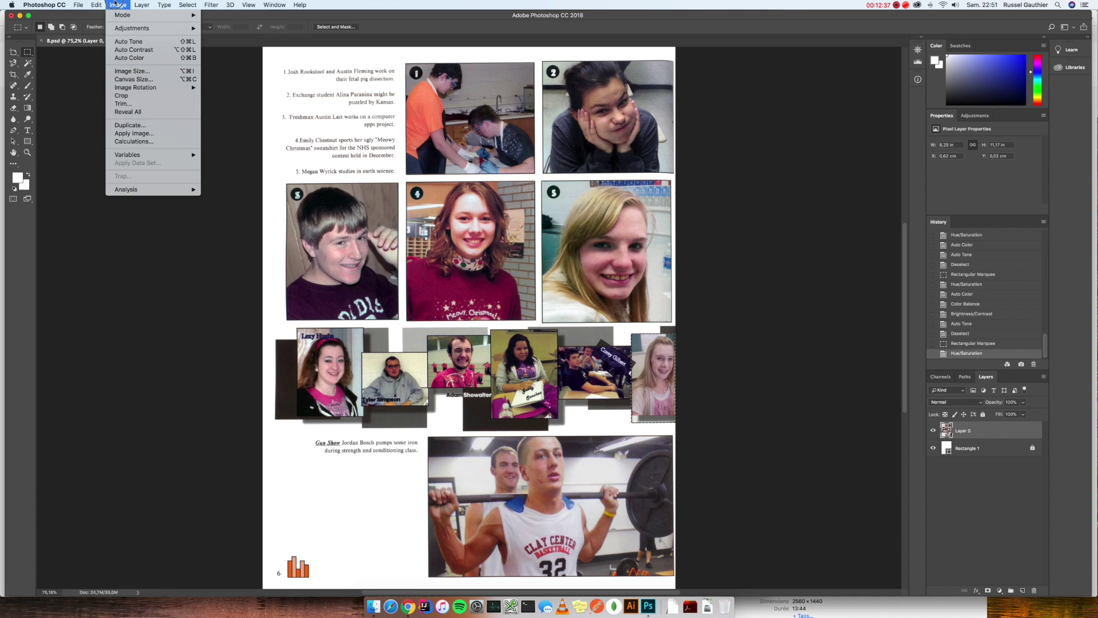
pyautogui.click(129, 58)
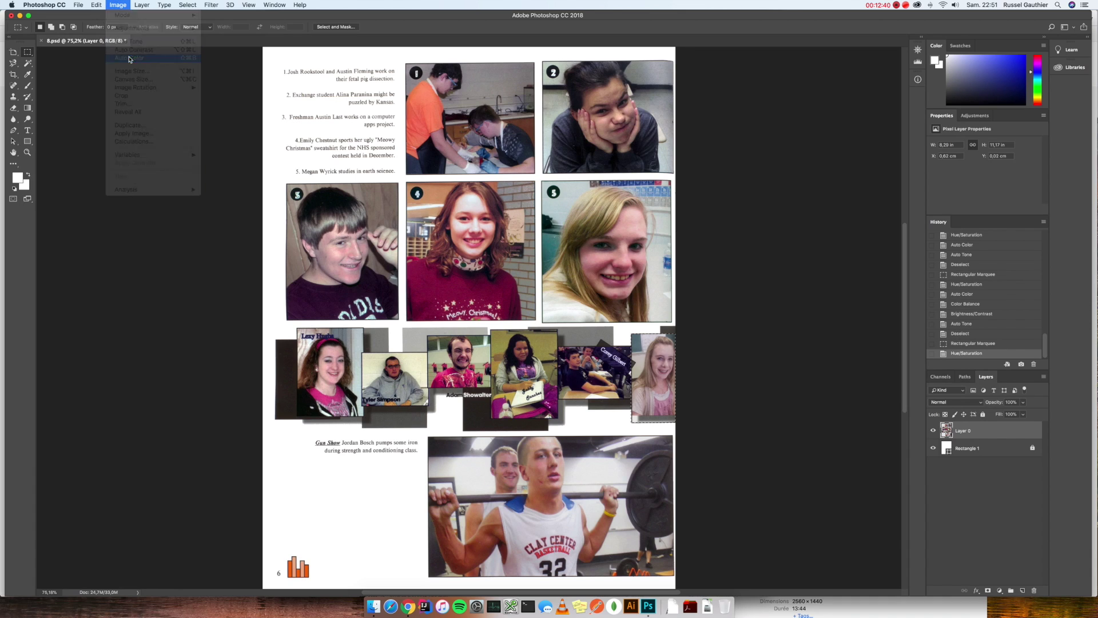
pyautogui.click(118, 5)
pyautogui.moveTo(128, 29)
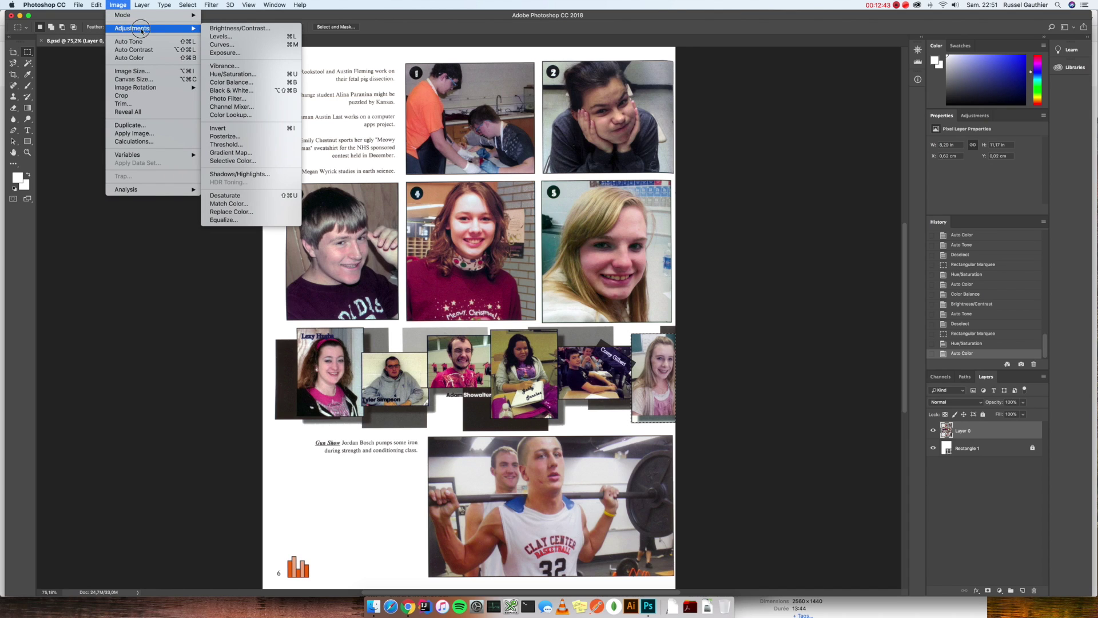
pyautogui.click(236, 86)
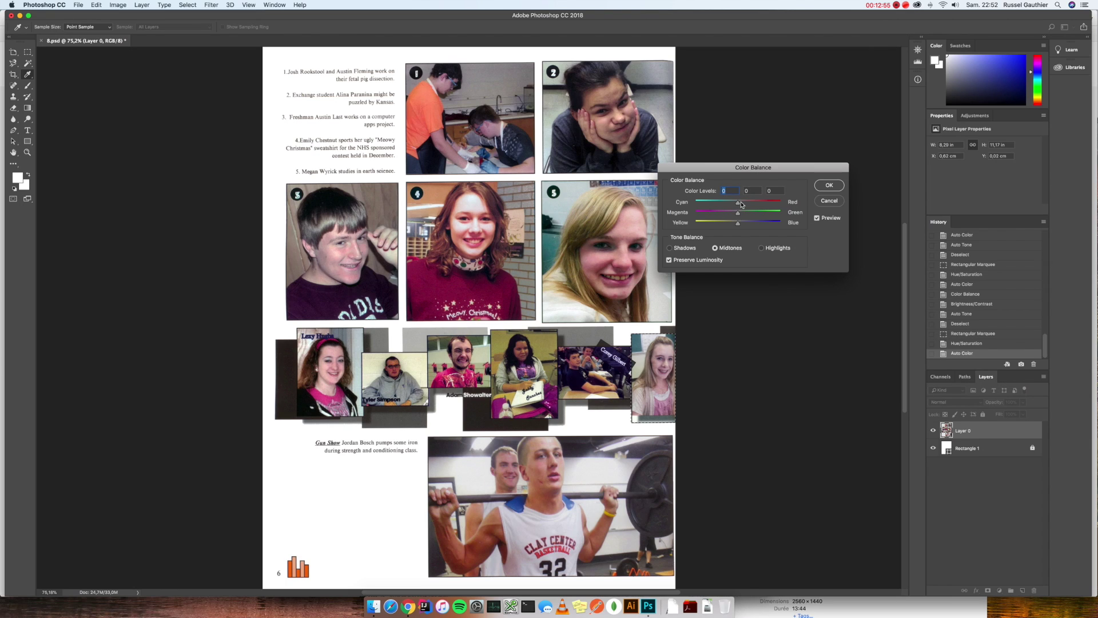
pyautogui.moveTo(741, 204); pyautogui.dragTo(744, 206)
pyautogui.moveTo(745, 206); pyautogui.dragTo(746, 207)
pyautogui.moveTo(739, 225); pyautogui.dragTo(744, 215)
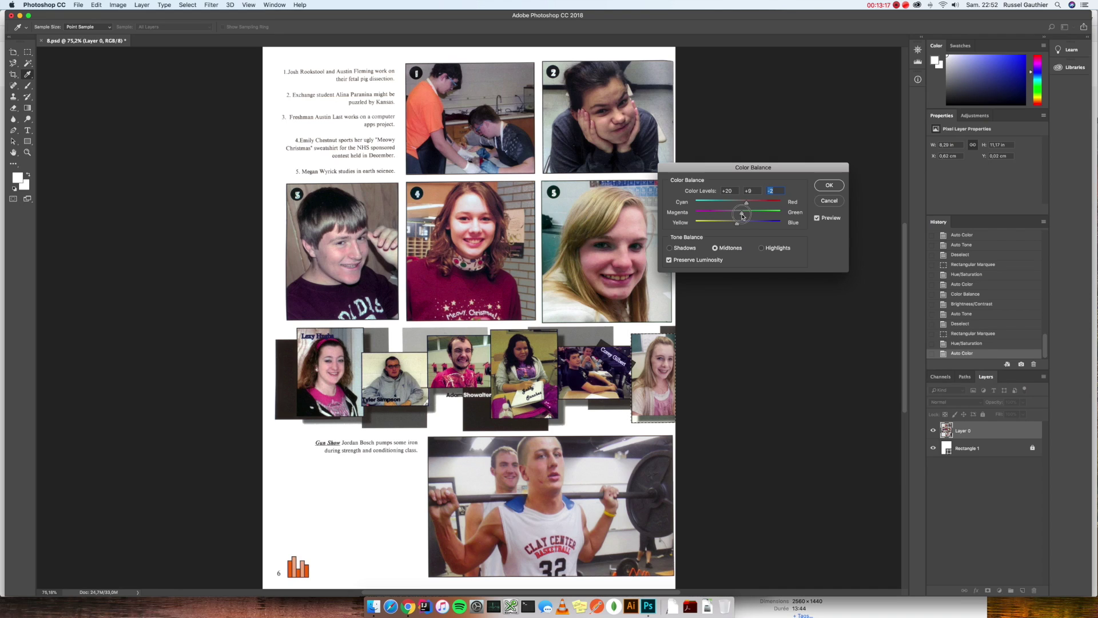
pyautogui.moveTo(740, 216); pyautogui.dragTo(739, 215)
pyautogui.moveTo(738, 215); pyautogui.dragTo(742, 215)
pyautogui.click(829, 185)
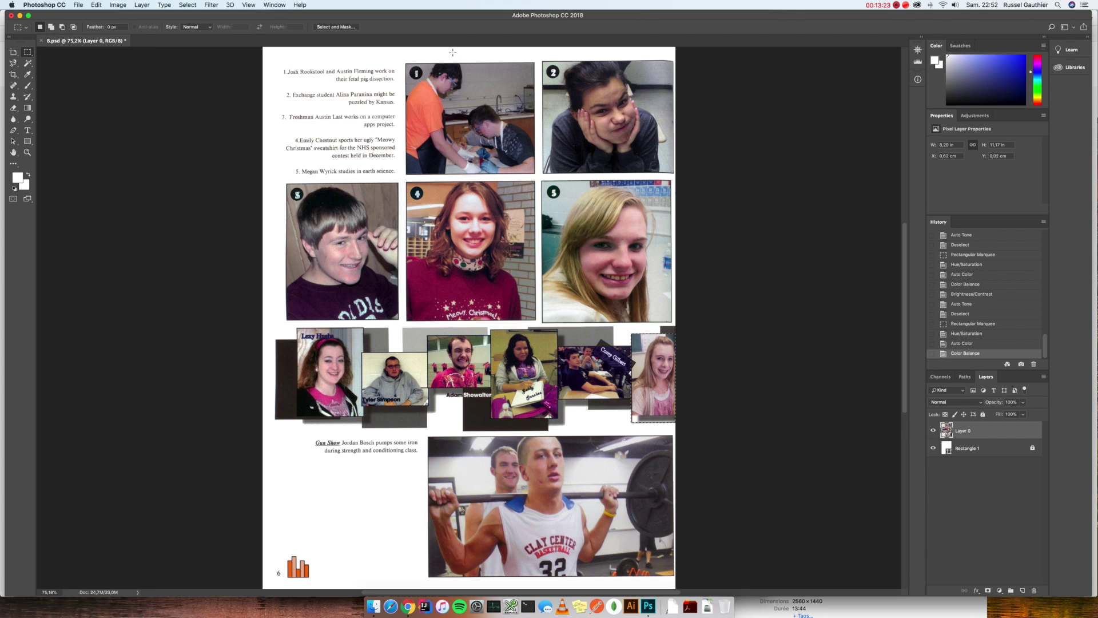
# Apply Auto Tone to the sixth strip photo and compare the result with its uncorrected history state.
pyautogui.click(96, 4)
pyautogui.moveTo(118, 4)
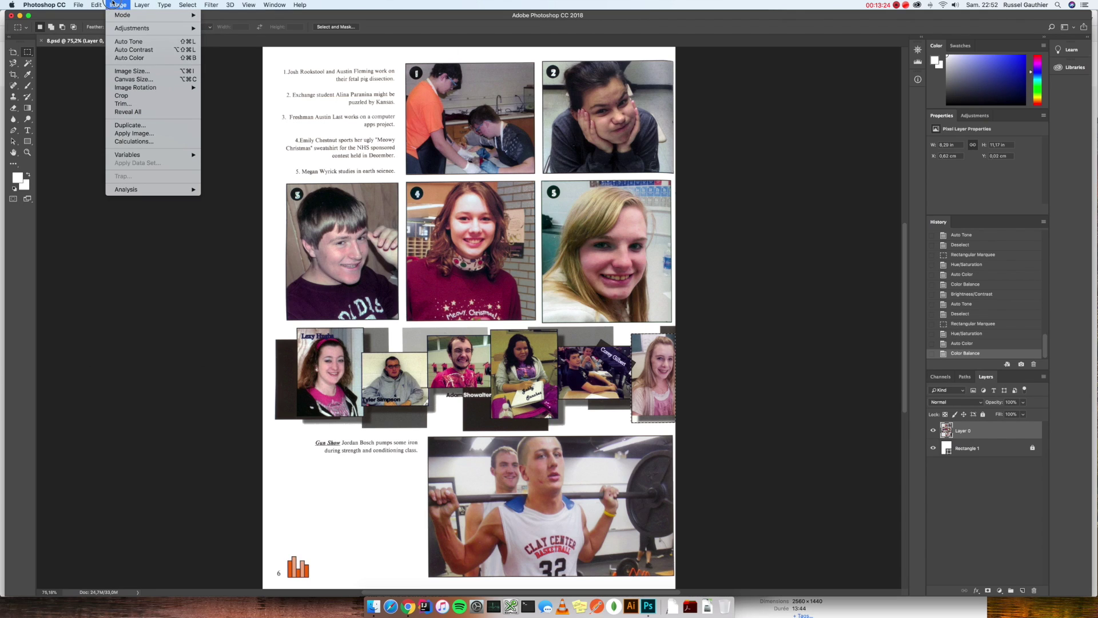
pyautogui.click(125, 41)
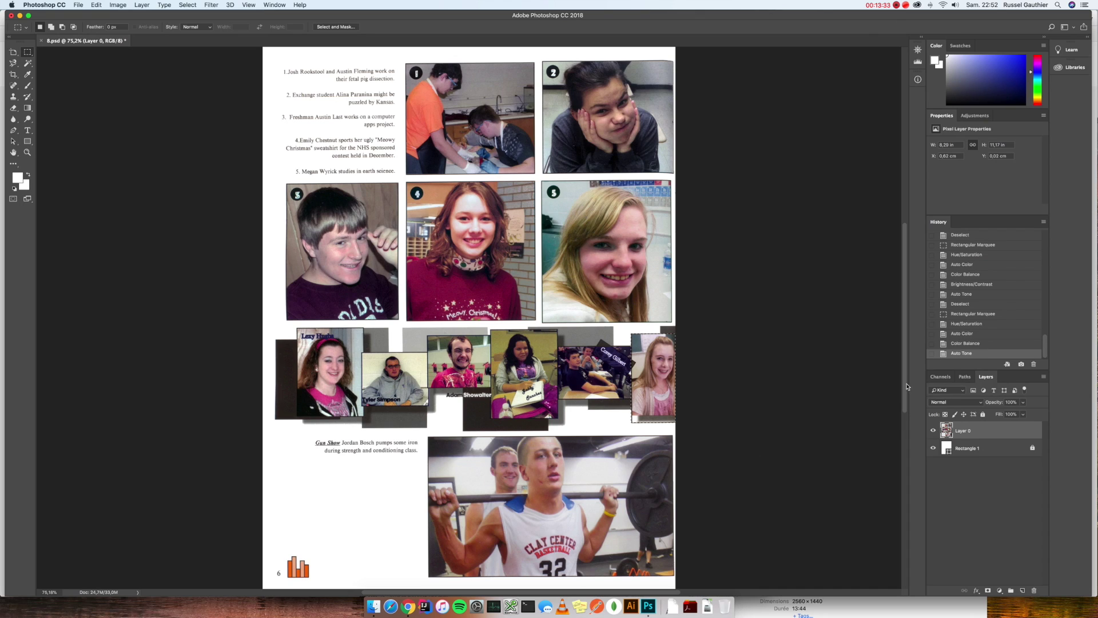
pyautogui.click(974, 314)
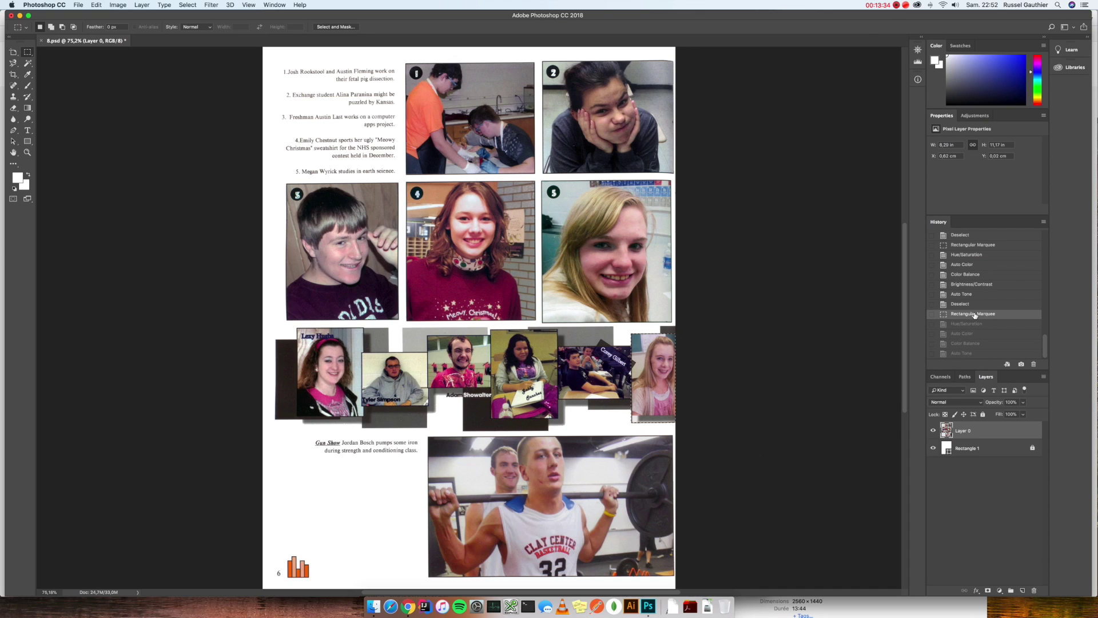
pyautogui.click(962, 353)
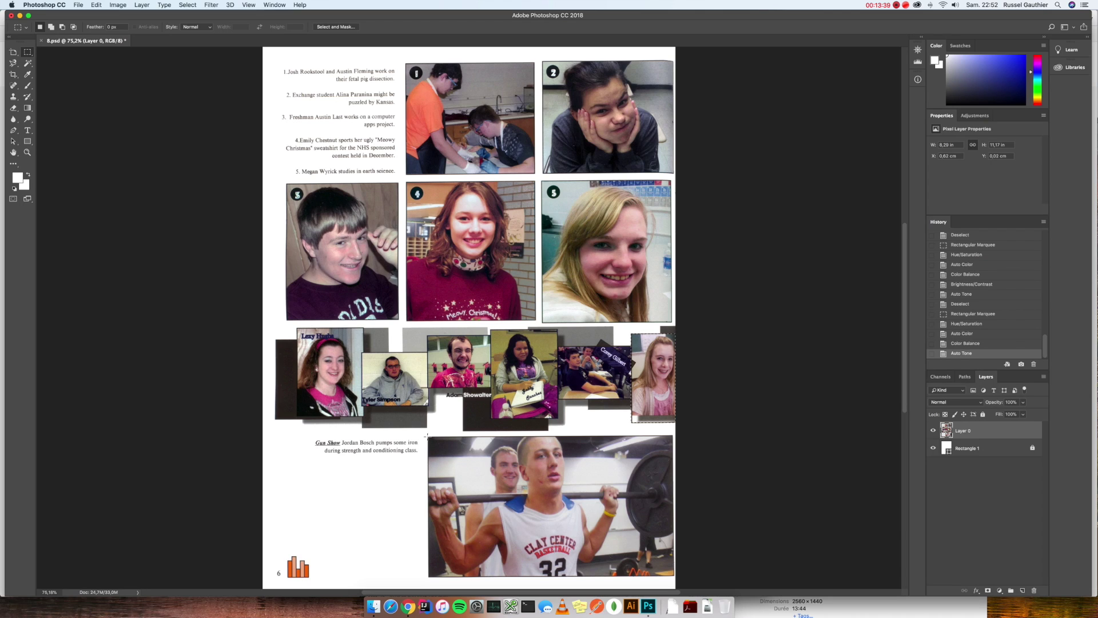
# Select the large weightlifting photo below the strip and lower its saturation to -34.
pyautogui.moveTo(428, 437); pyautogui.dragTo(673, 578)
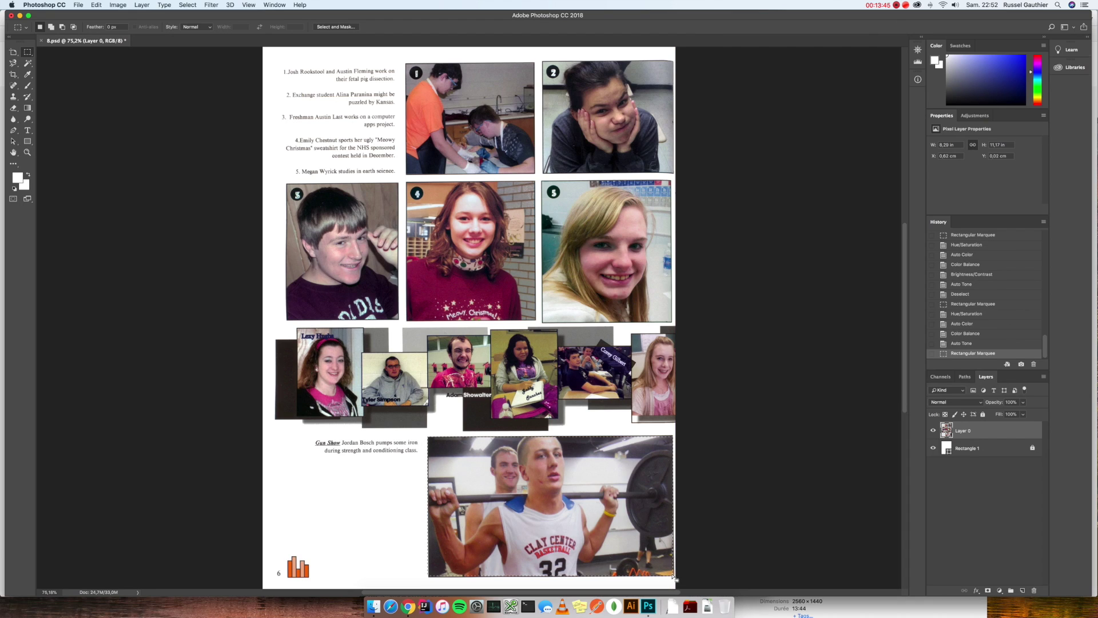
pyautogui.click(111, 5)
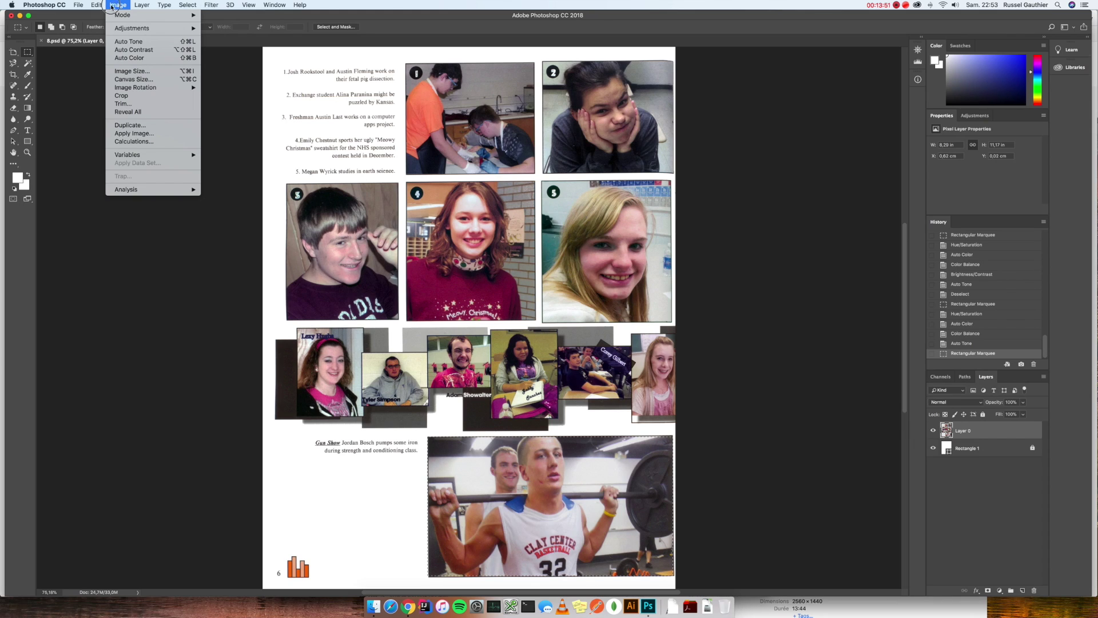
pyautogui.moveTo(131, 31)
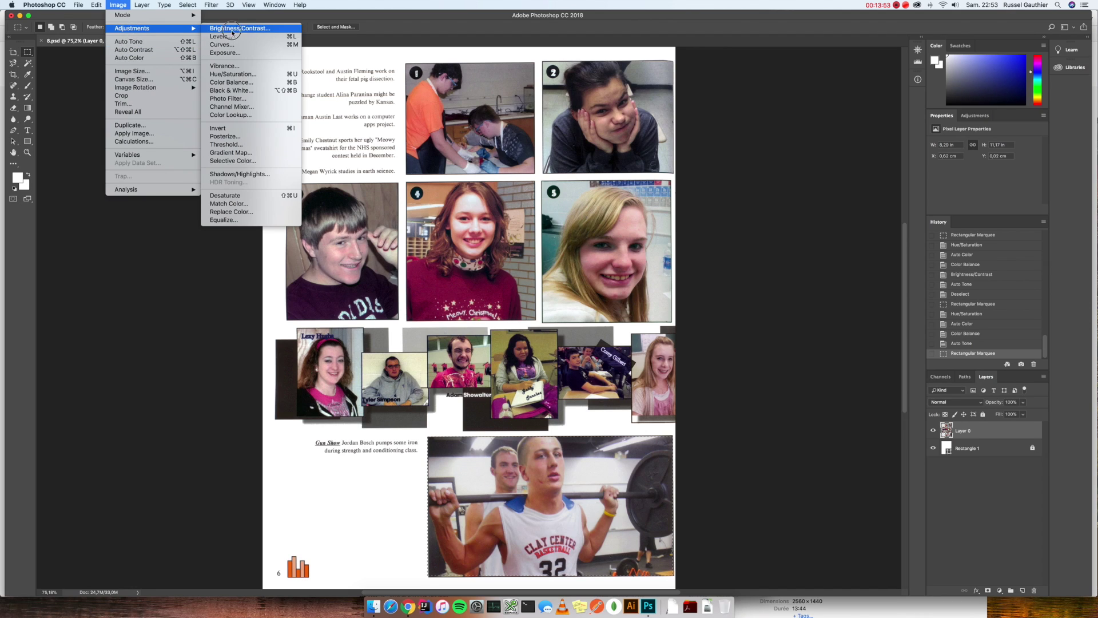
pyautogui.click(258, 71)
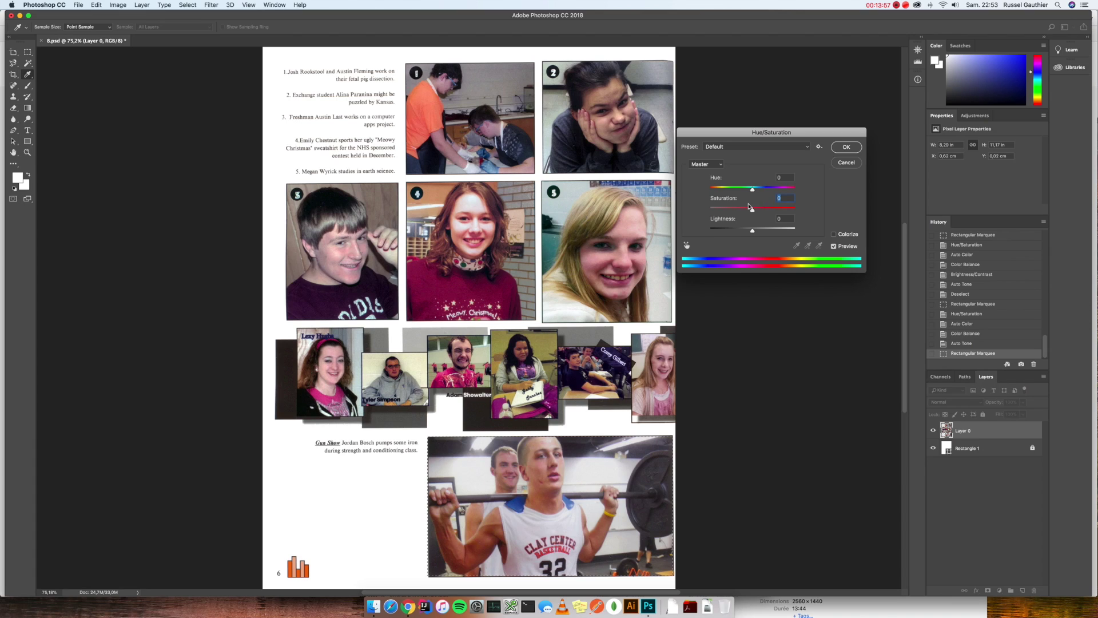
pyautogui.write('-34')
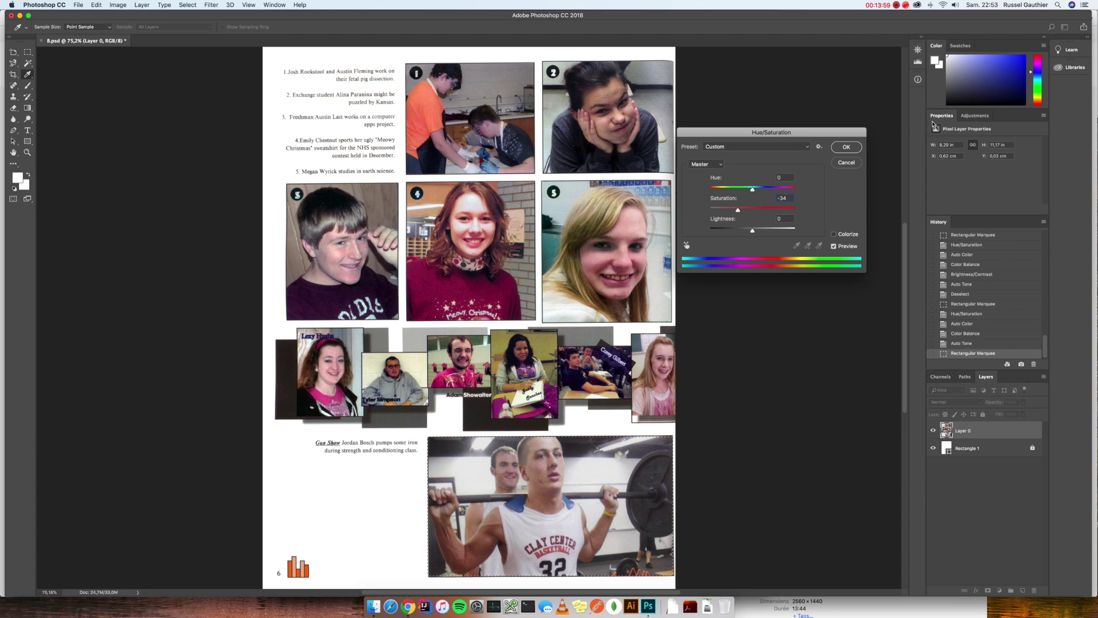
pyautogui.click(839, 147)
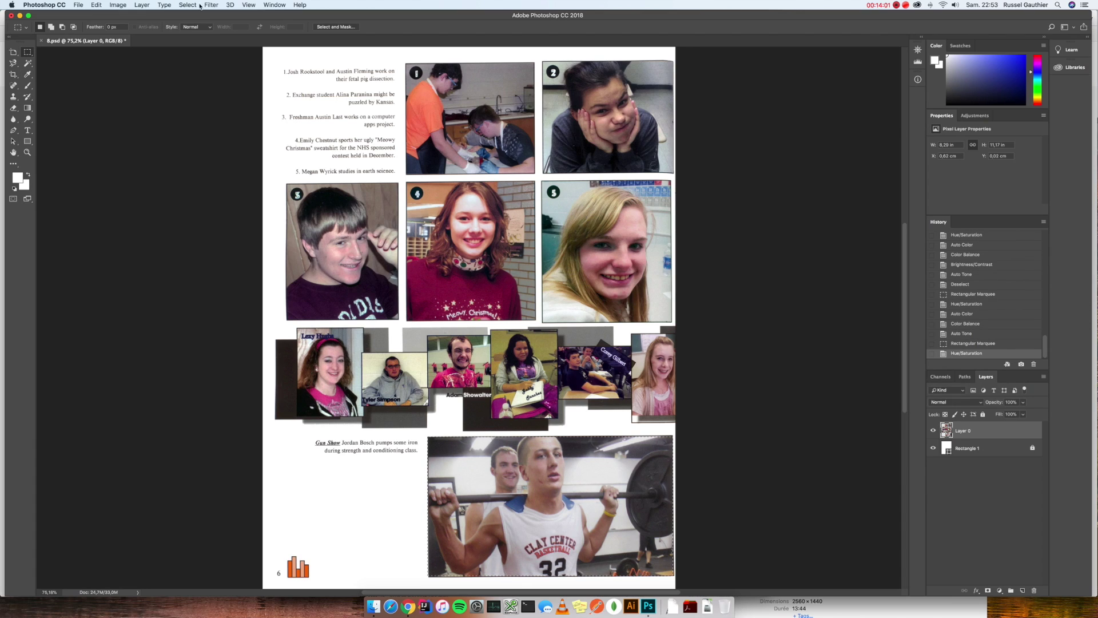
# Apply Auto Color to the weightlifting photo and compare the result with the preceding Hue/Saturation history state.
pyautogui.click(120, 4)
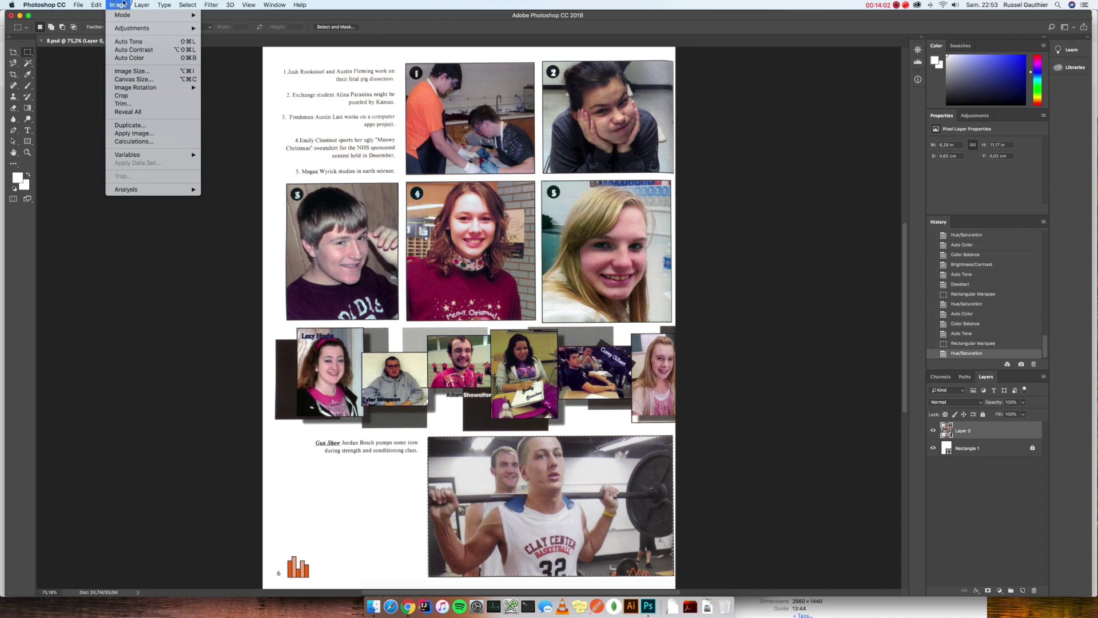
pyautogui.click(128, 58)
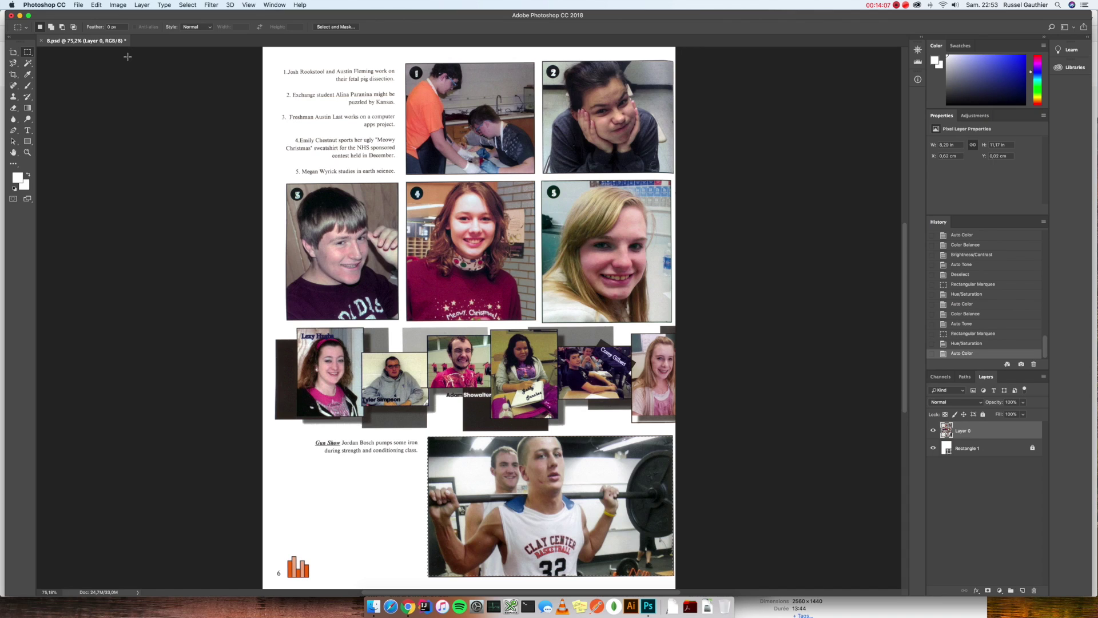
pyautogui.click(119, 4)
pyautogui.click(127, 42)
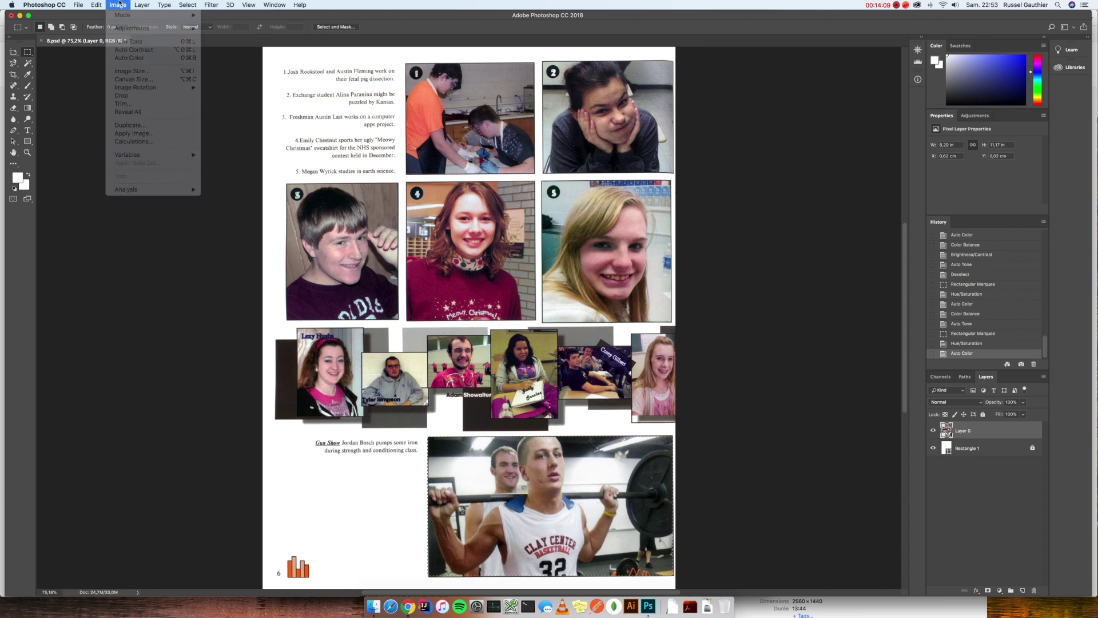
pyautogui.click(991, 344)
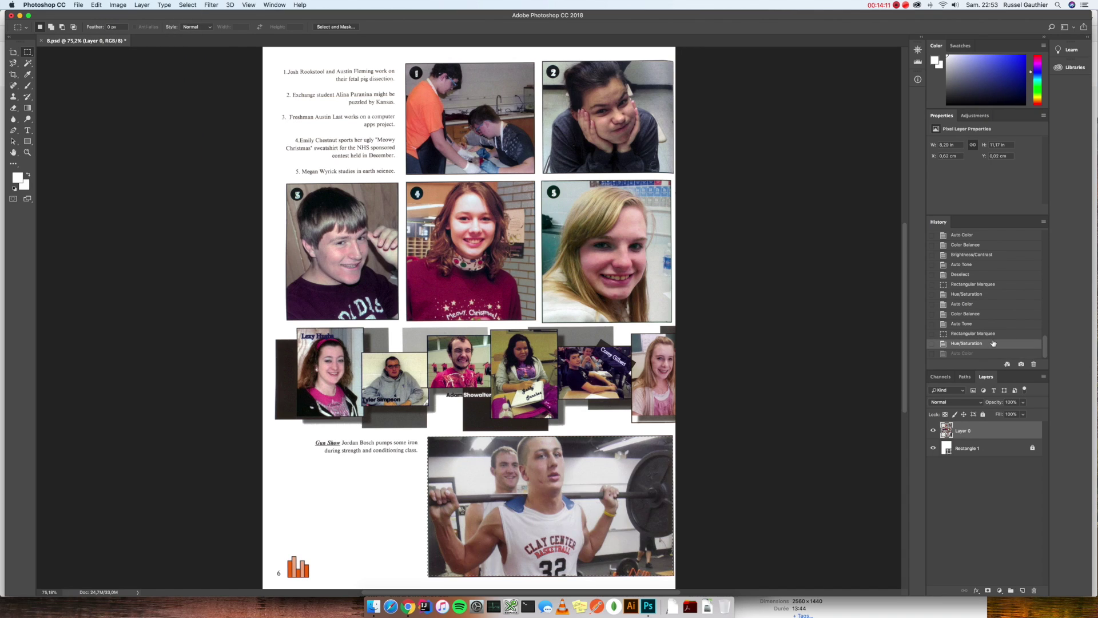
pyautogui.click(992, 352)
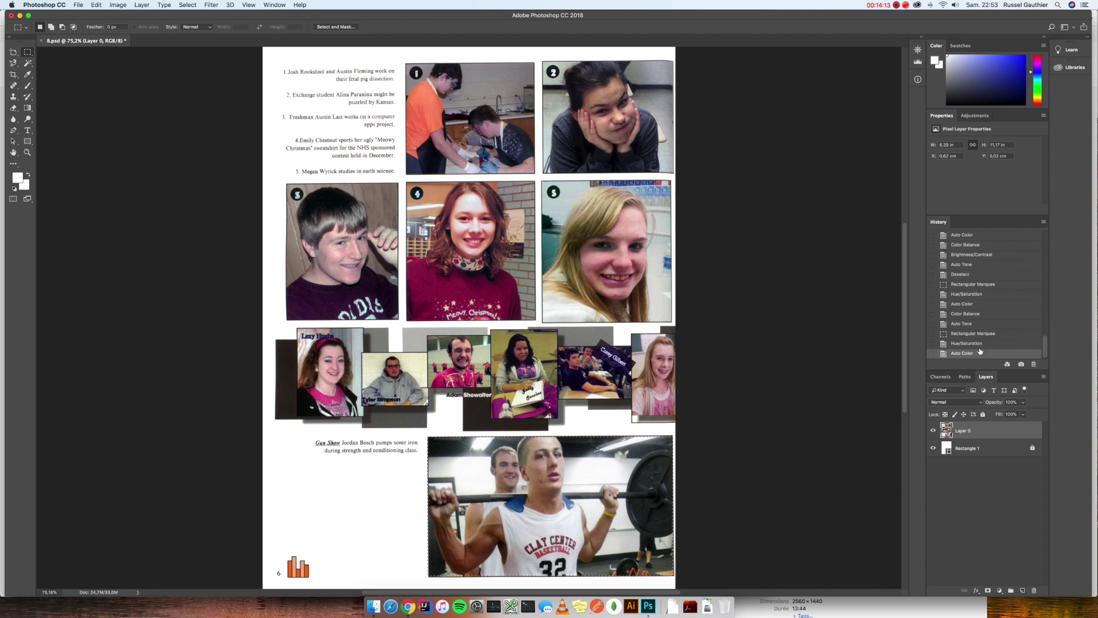
pyautogui.click(119, 5)
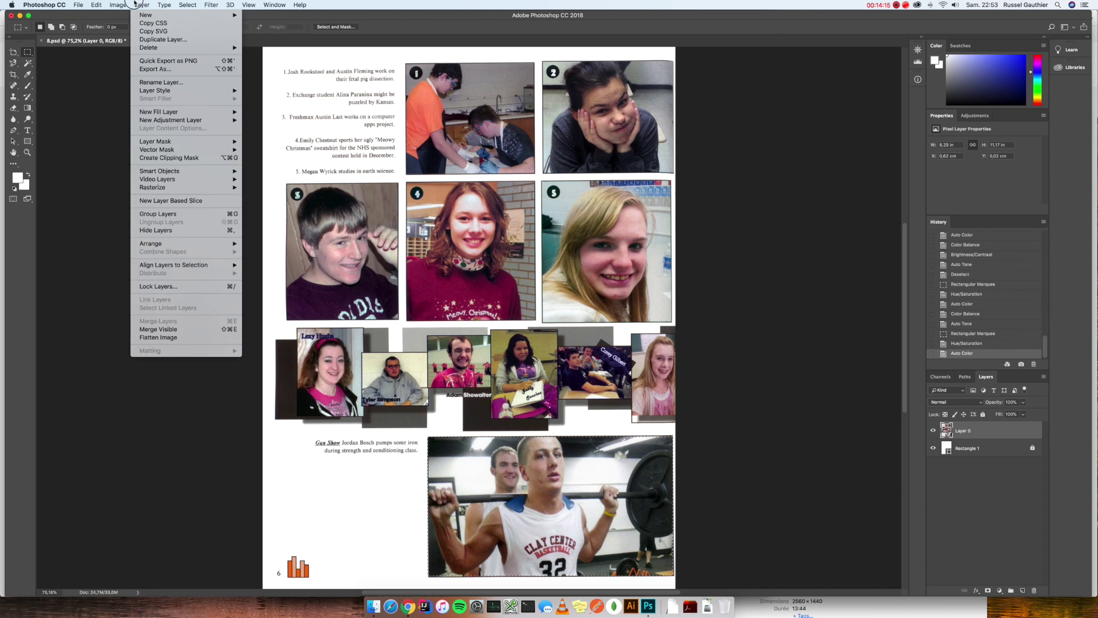
pyautogui.moveTo(127, 28)
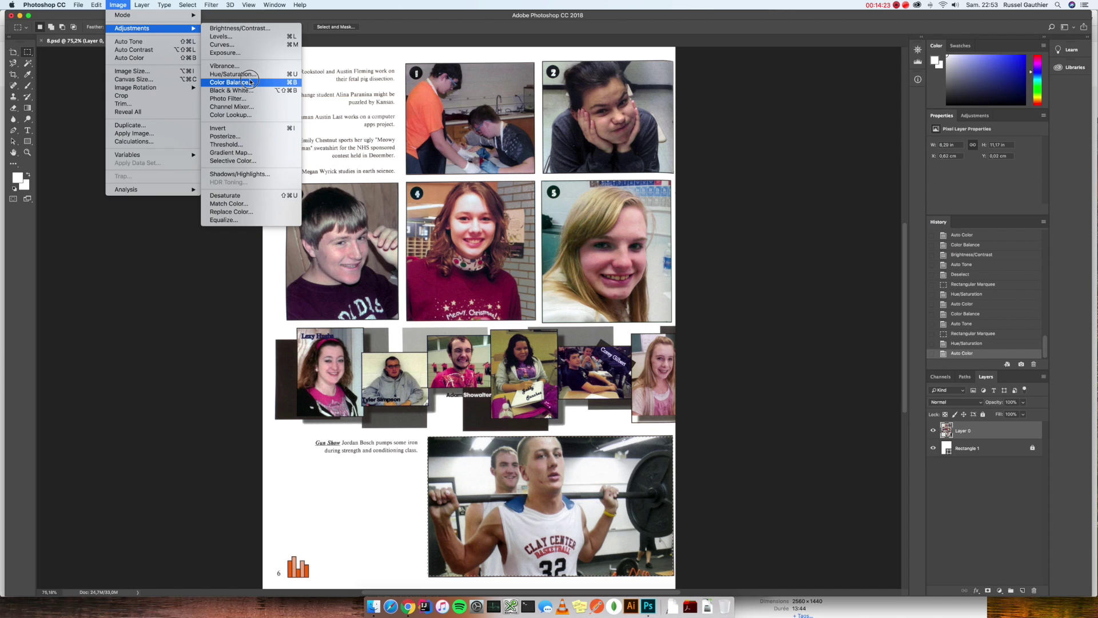
pyautogui.click(243, 28)
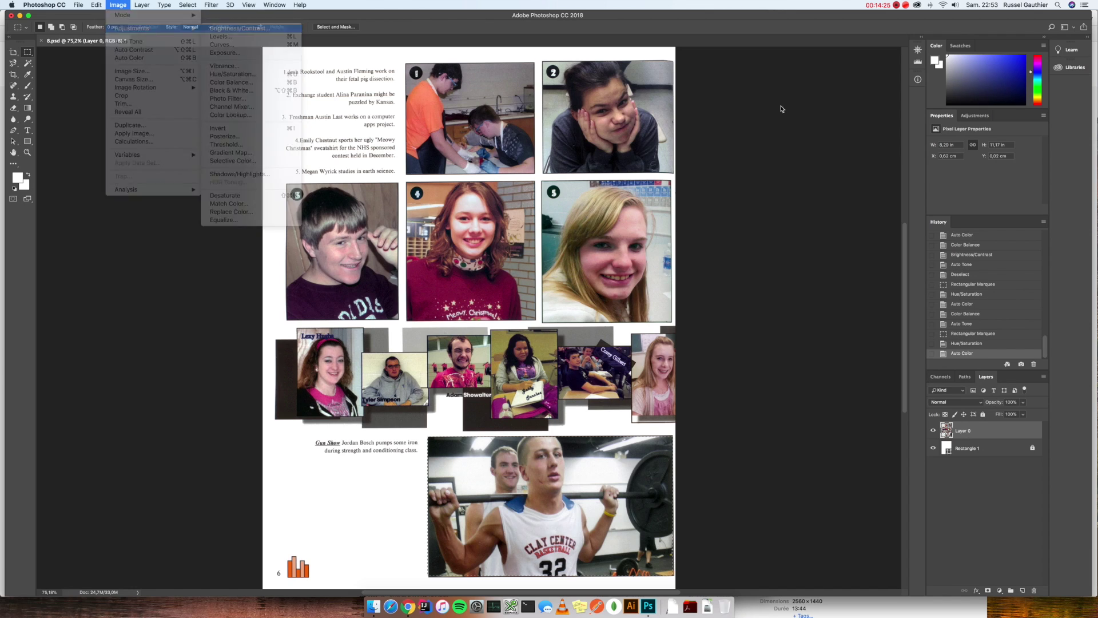
pyautogui.moveTo(719, 274); pyautogui.dragTo(717, 274)
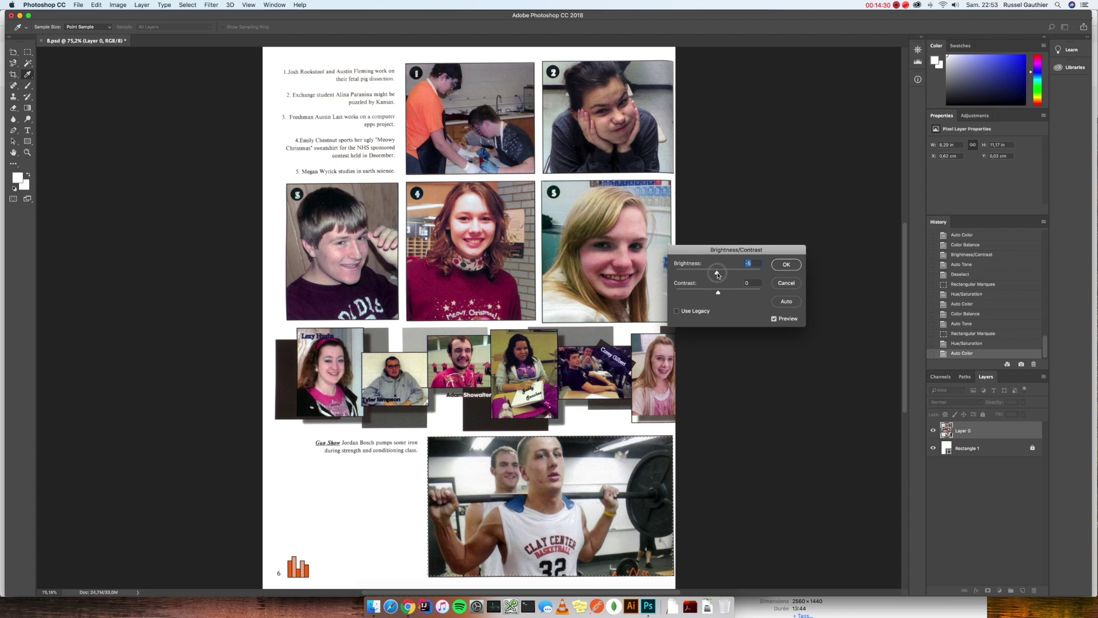
pyautogui.click(792, 286)
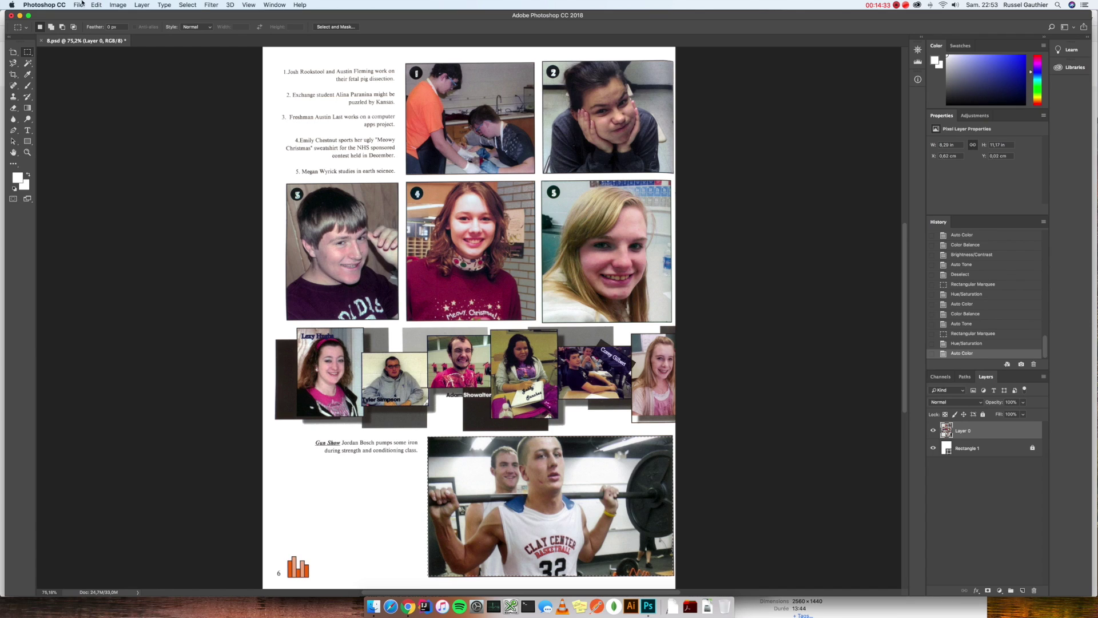
# Set the weightlifting photo's midtone color balance levels to +2, -10 and +17.
pyautogui.click(118, 5)
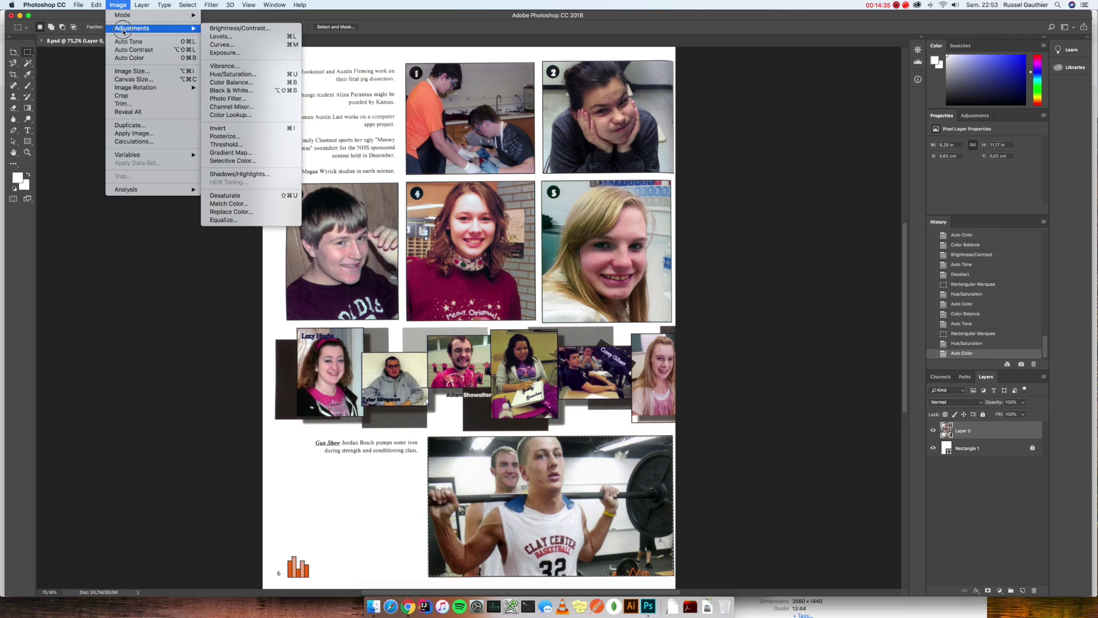
pyautogui.click(281, 83)
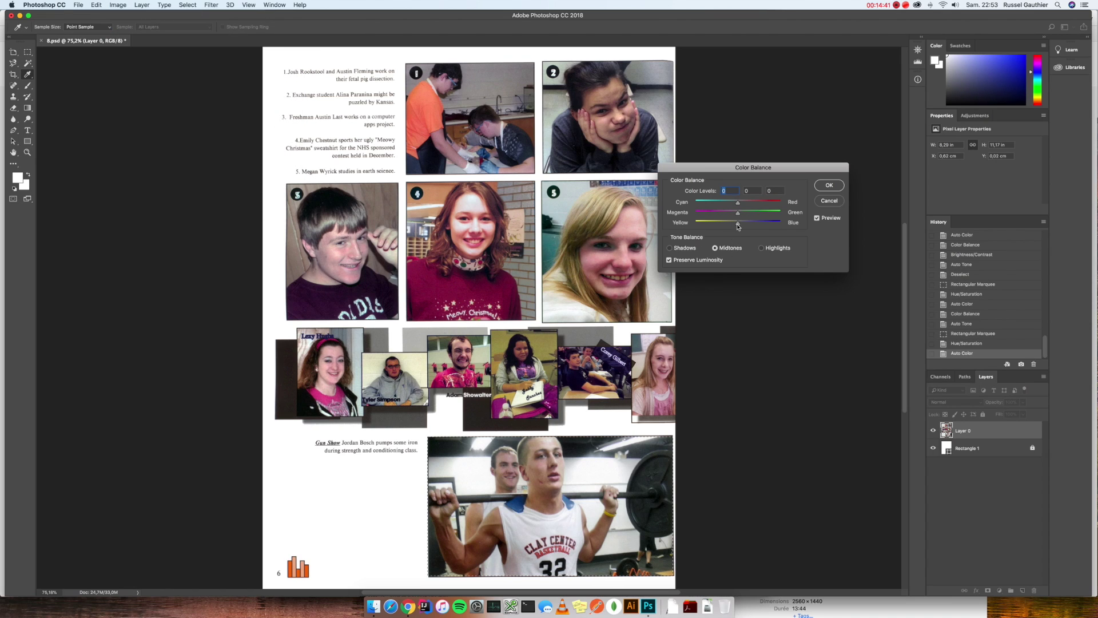
pyautogui.moveTo(738, 225); pyautogui.dragTo(738, 226)
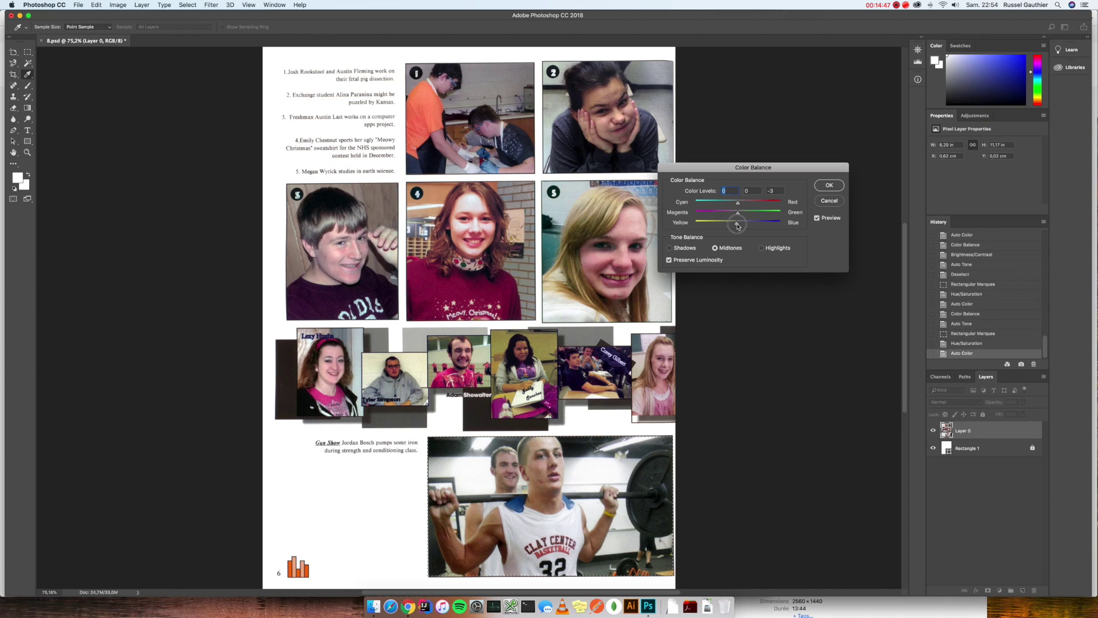
pyautogui.moveTo(738, 225); pyautogui.dragTo(746, 226)
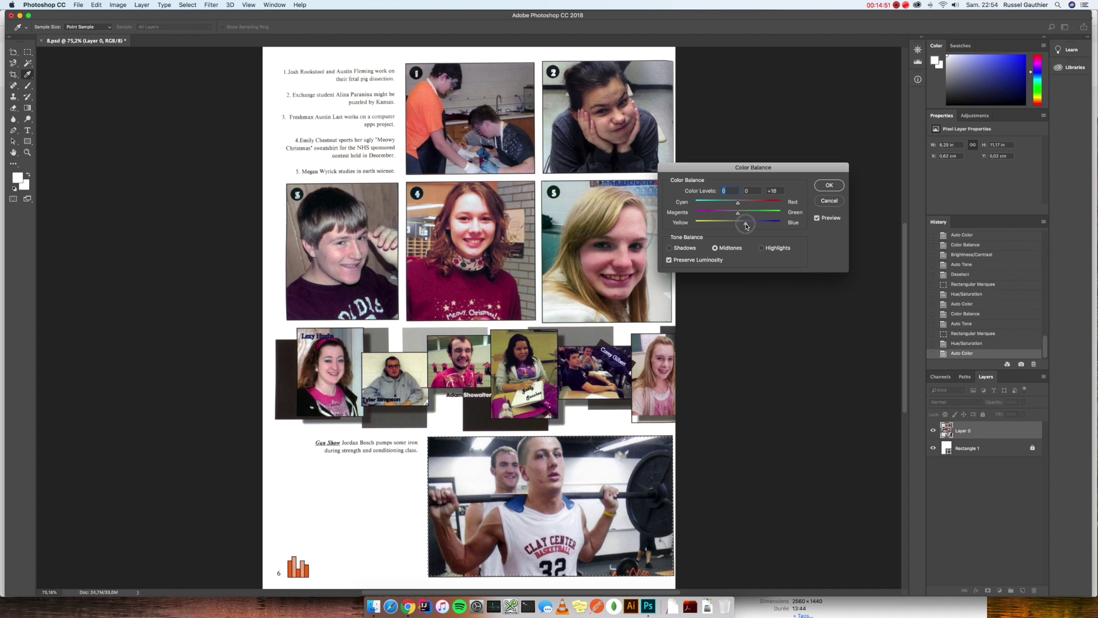
pyautogui.click(746, 226)
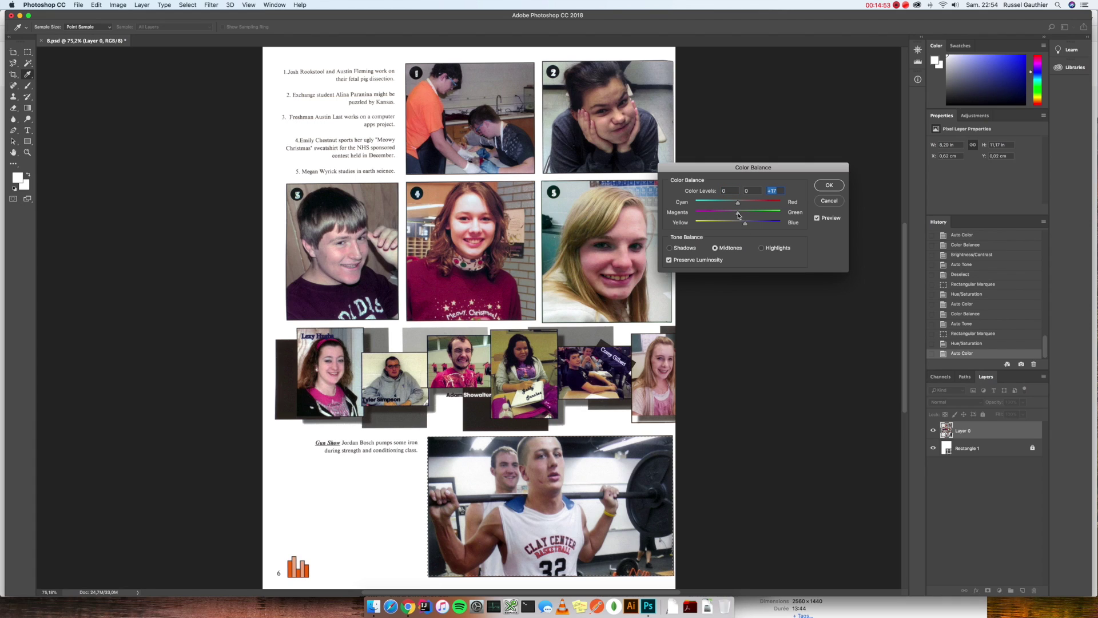
pyautogui.moveTo(739, 215); pyautogui.dragTo(734, 214)
pyautogui.click(739, 204)
pyautogui.moveTo(739, 204); pyautogui.dragTo(739, 206)
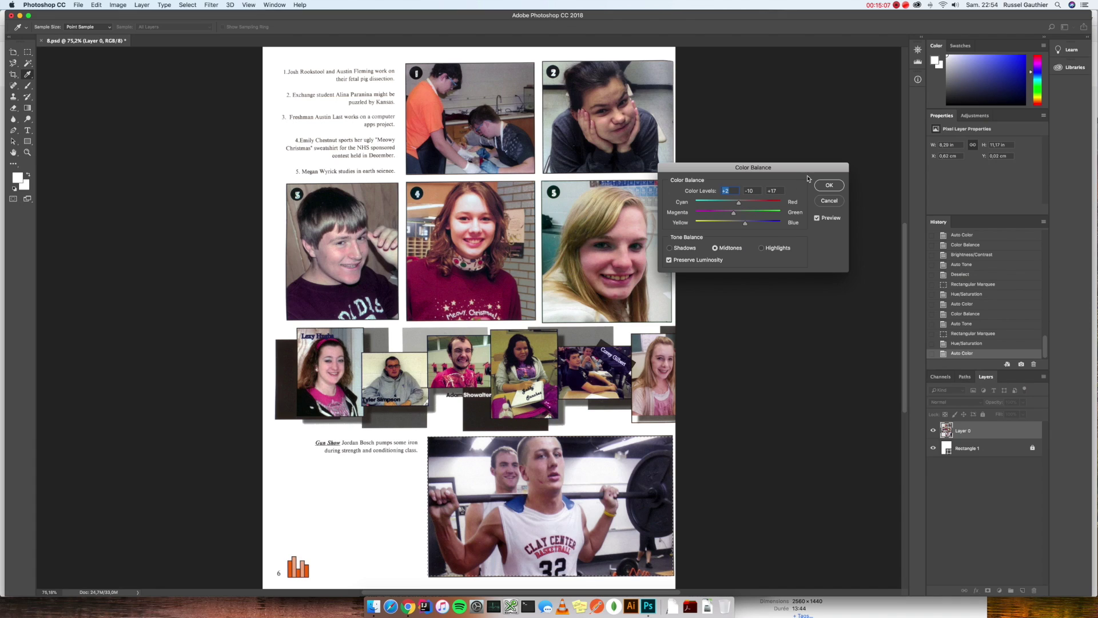
pyautogui.click(829, 185)
# Apply Auto Tone to the weightlifting photo and deselect it.
pyautogui.click(117, 5)
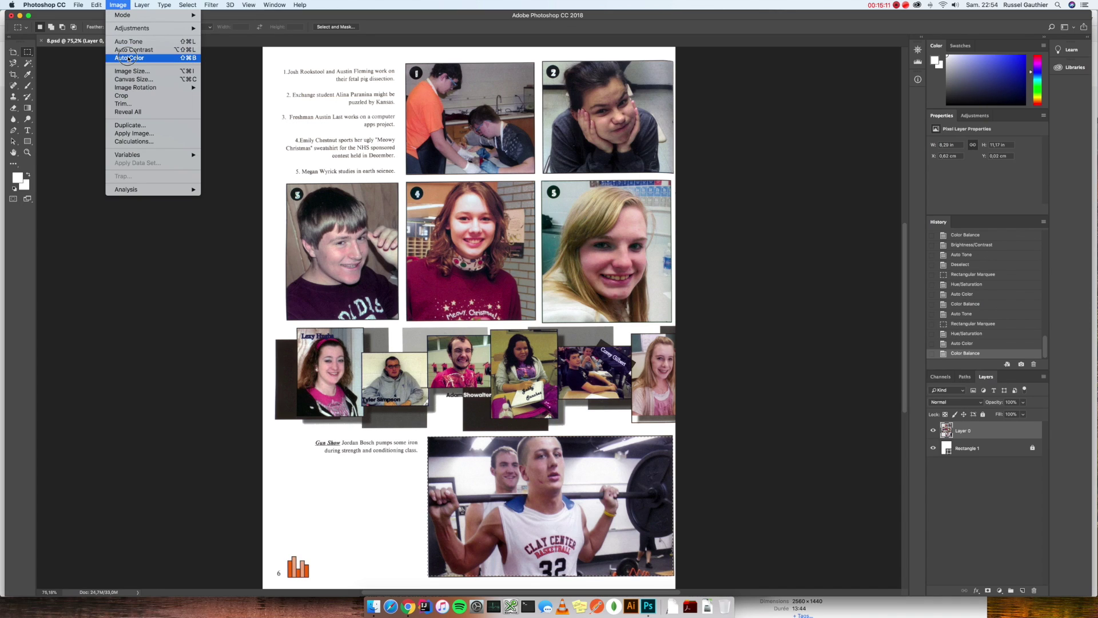
pyautogui.click(129, 42)
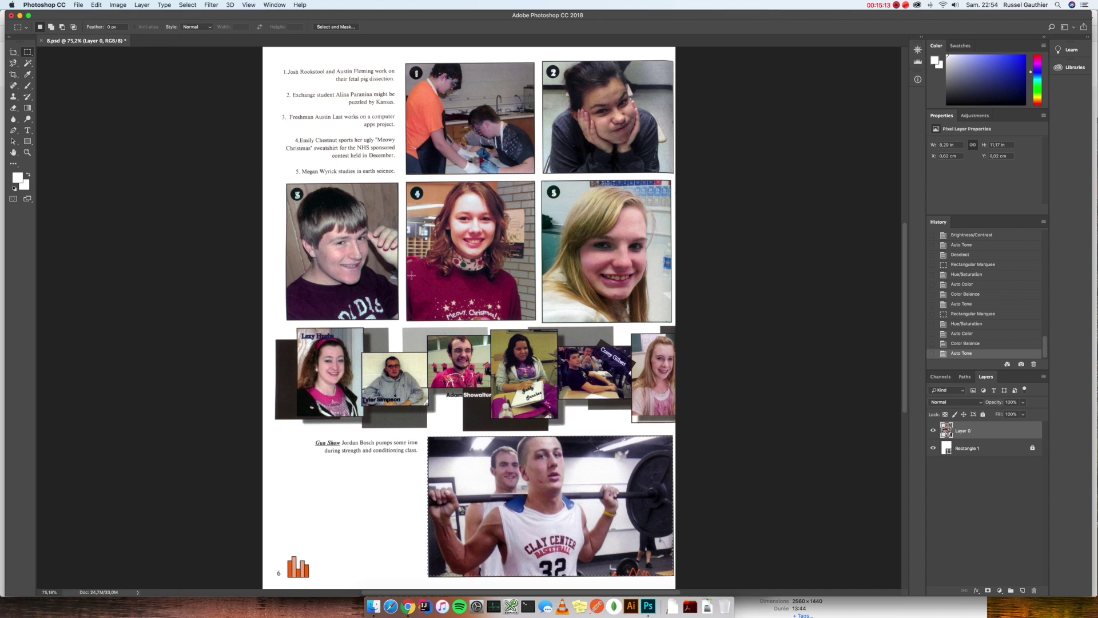
pyautogui.click(707, 373)
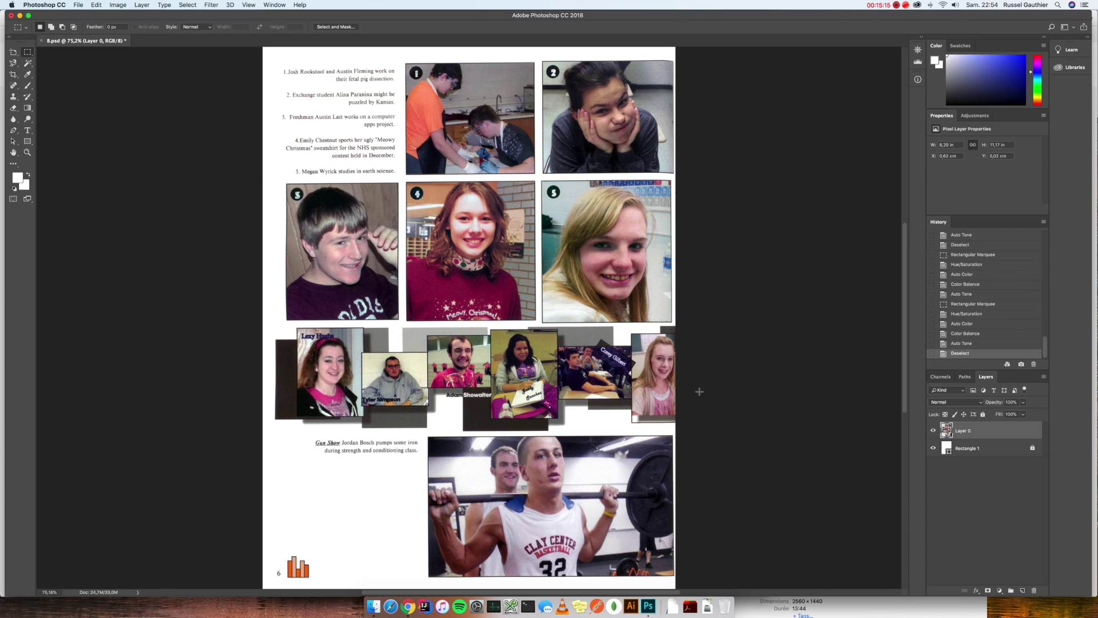
# Compare the corrected page with the finished_version1 snapshot twice, returning to the latest Deselect history state each time.
pyautogui.scroll(-2, 700, 397)
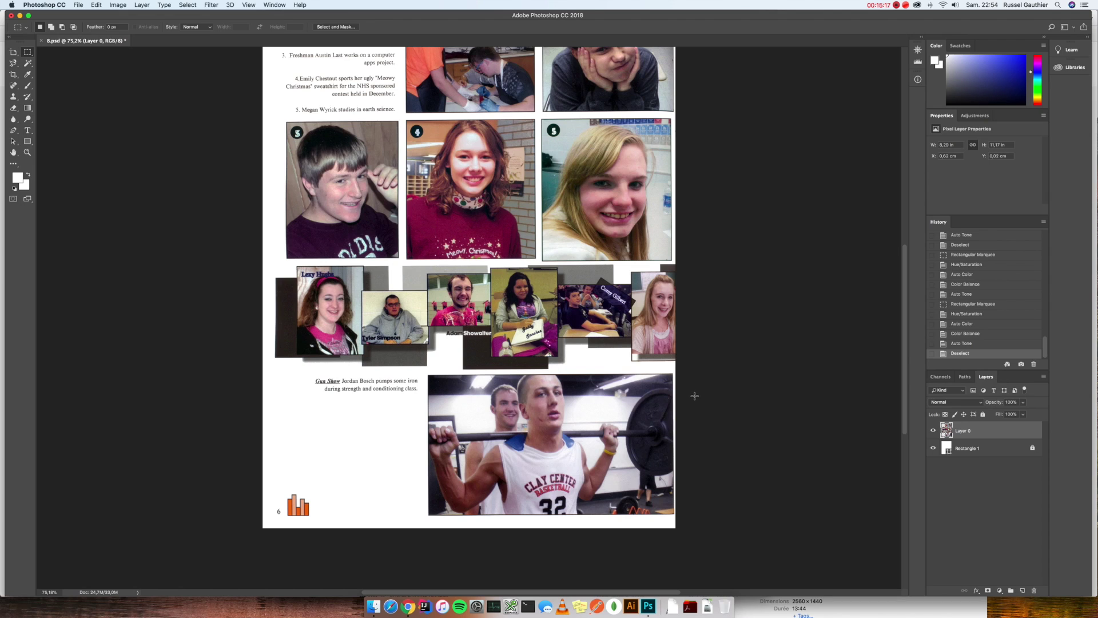
pyautogui.scroll(3, 695, 395)
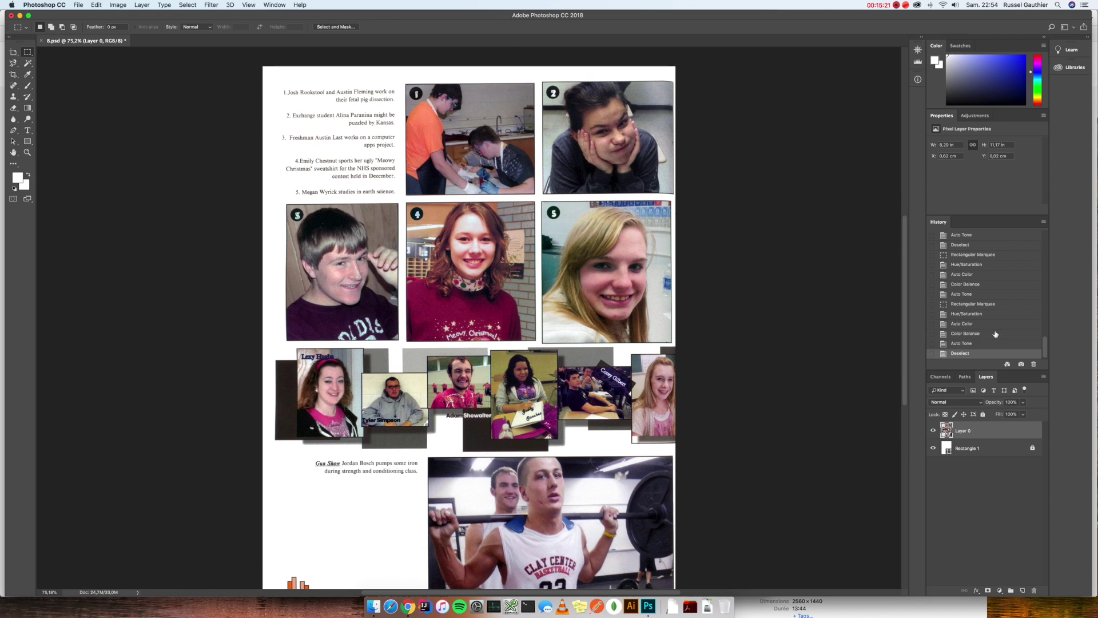
pyautogui.scroll(10, 997, 333)
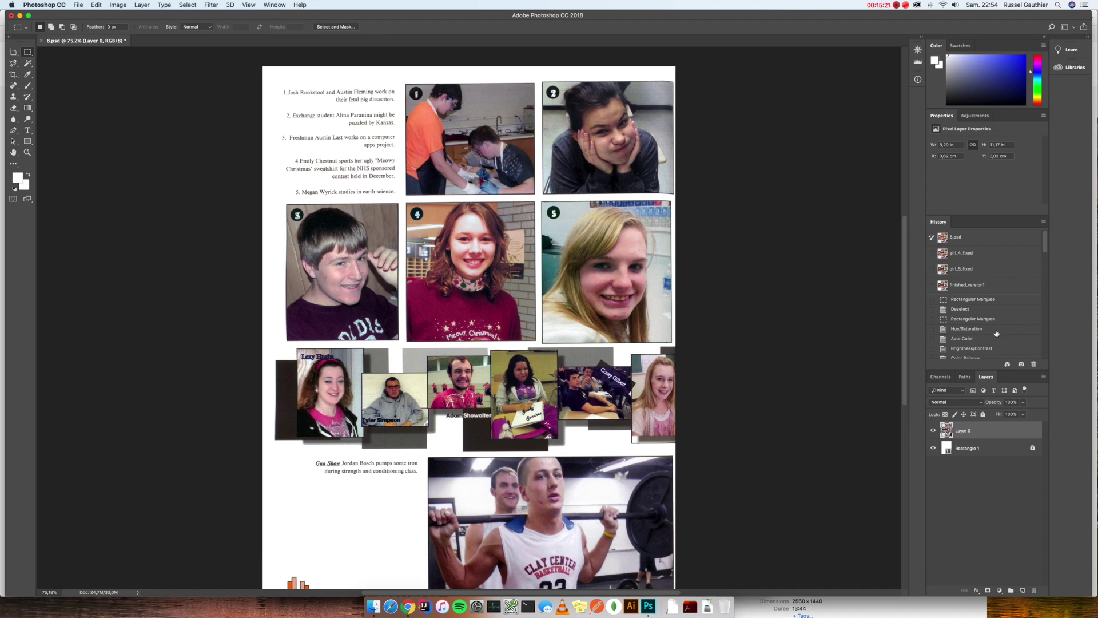
pyautogui.click(990, 288)
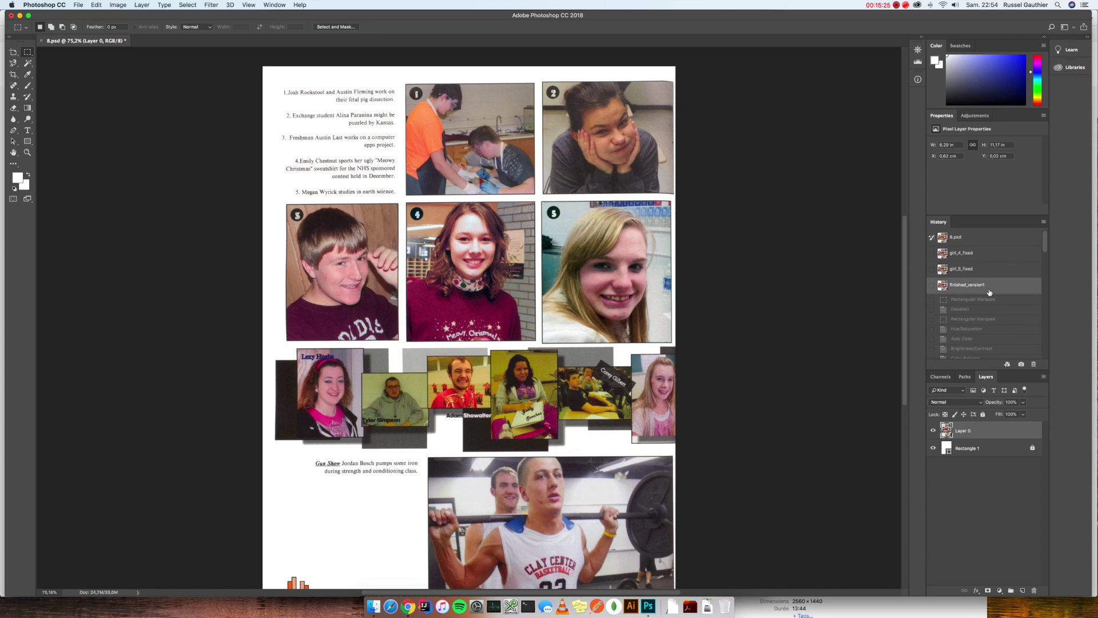
pyautogui.scroll(-10, 993, 327)
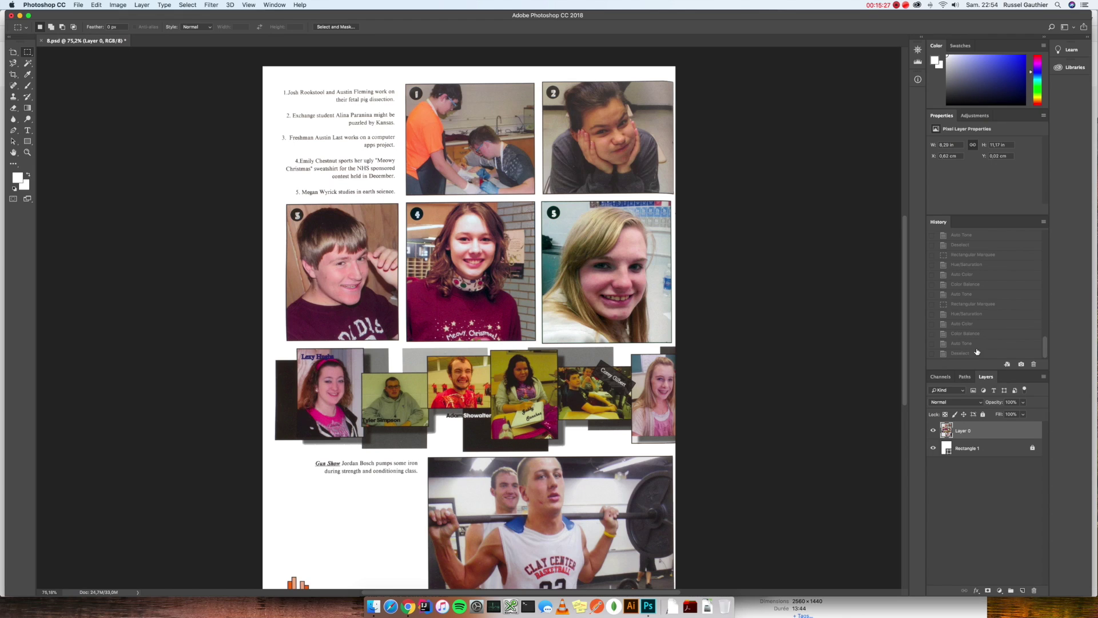
pyautogui.click(976, 354)
pyautogui.scroll(10, 976, 355)
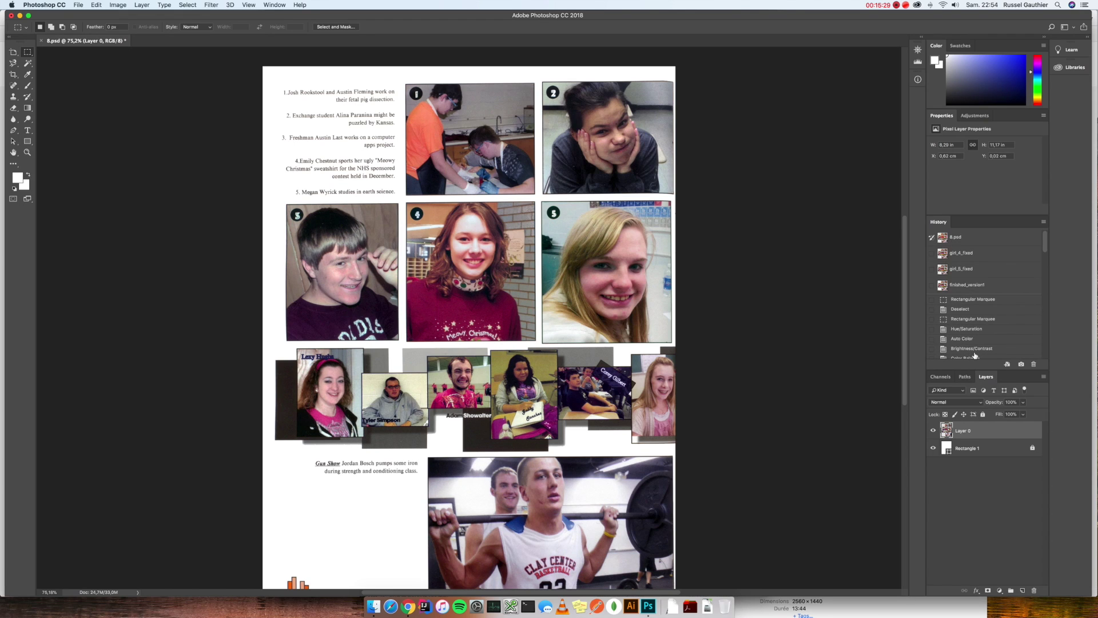
pyautogui.click(973, 285)
pyautogui.scroll(-10, 973, 329)
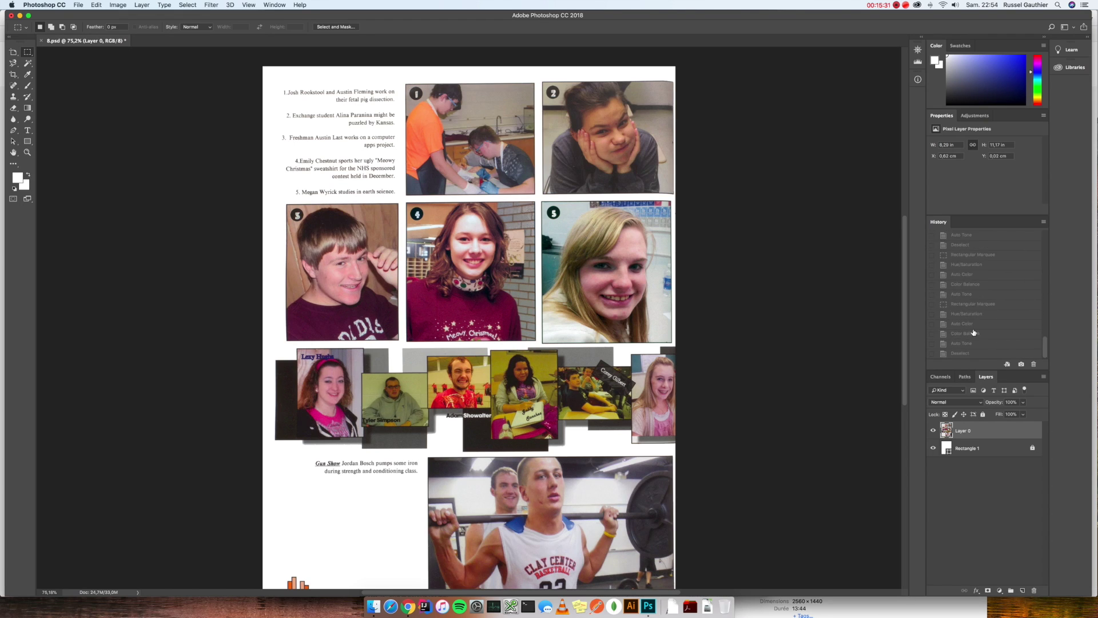
pyautogui.click(965, 352)
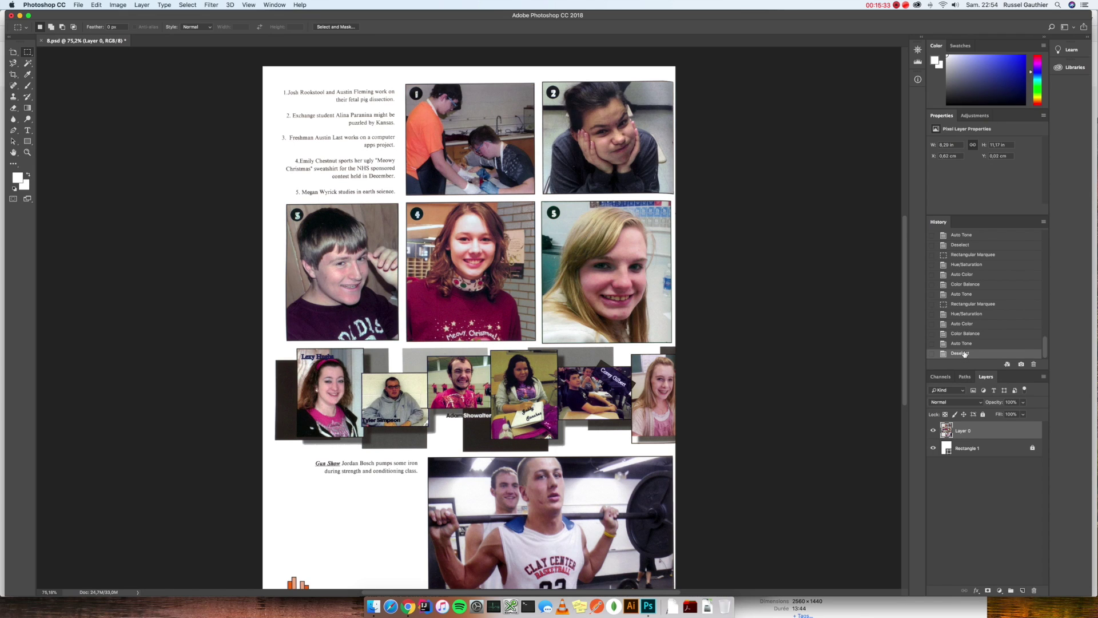
# Create a full-document history snapshot named colours_fixed from the latest Deselect state.
pyautogui.rightClick(965, 352)
pyautogui.click(985, 355)
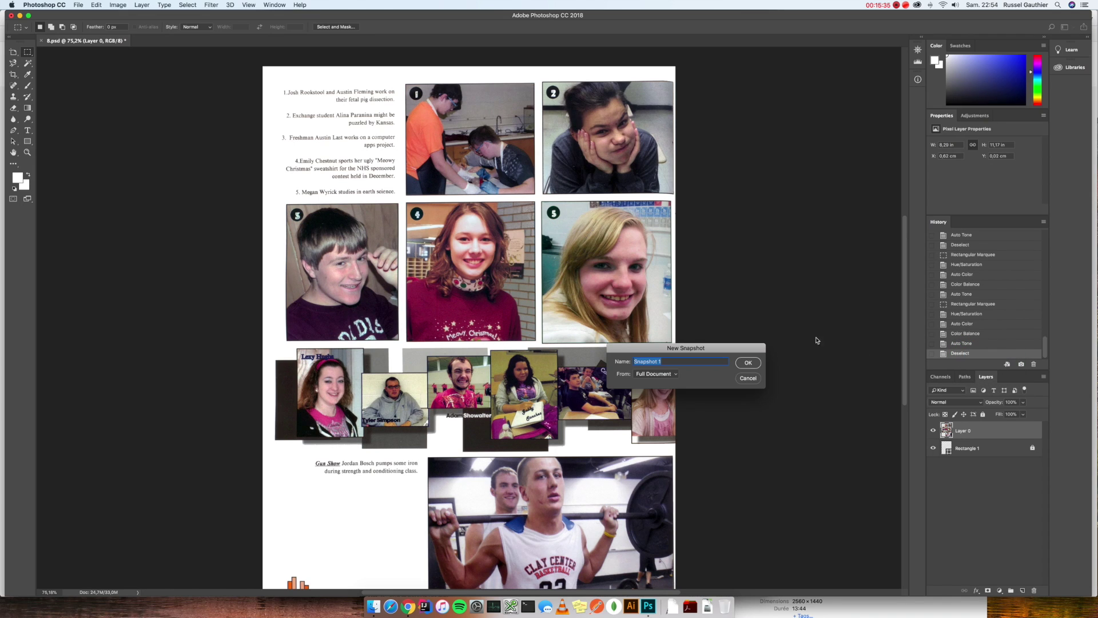
pyautogui.write('colours_fixed')
pyautogui.click(748, 363)
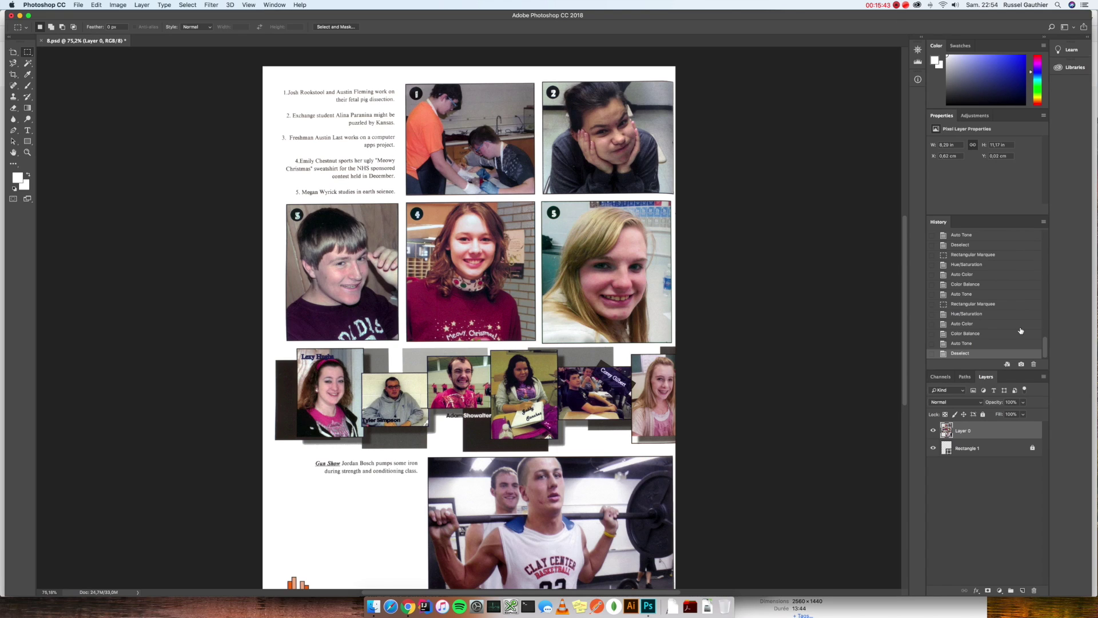
# Make the colours_fixed snapshot the current state and fully lock Layer 0.
pyautogui.click(1002, 306)
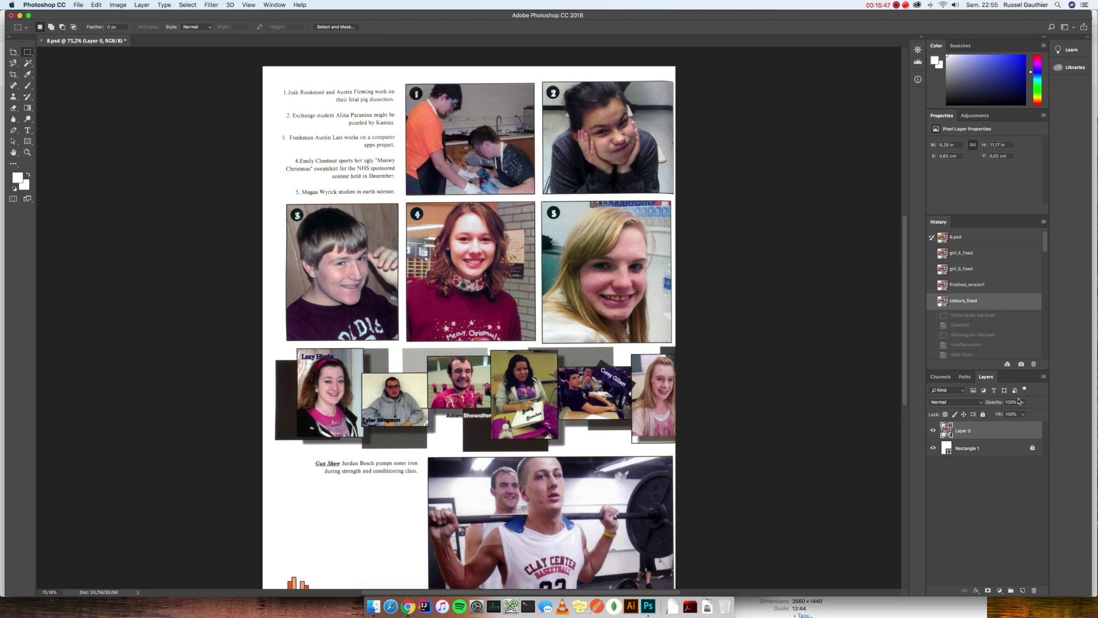
pyautogui.click(983, 415)
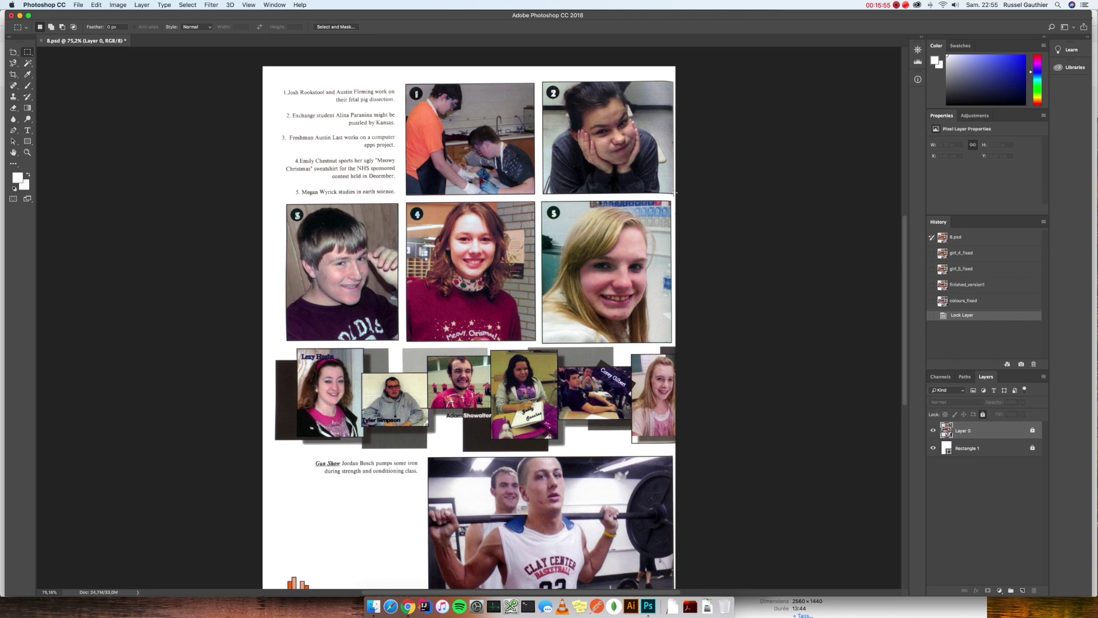
# Examine all color-corrected photos on the yearbook page, from the numbered portraits down to the weightlifting photo.
pyautogui.scroll(-5, 675, 193)
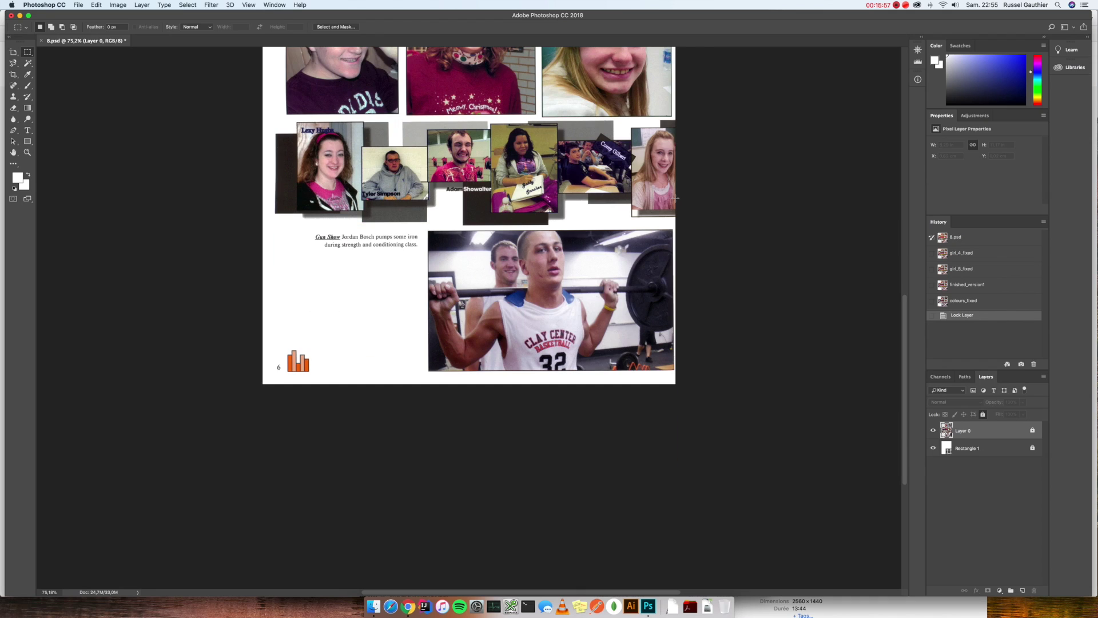
pyautogui.scroll(15, 616, 278)
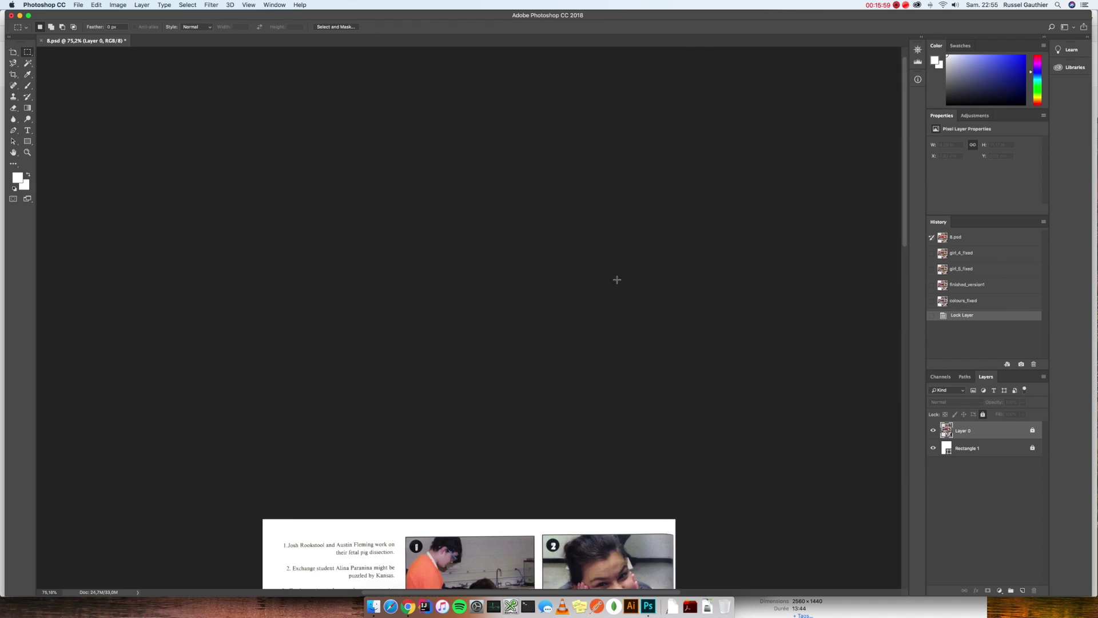
pyautogui.scroll(-8, 616, 279)
pyautogui.scroll(-1, 616, 278)
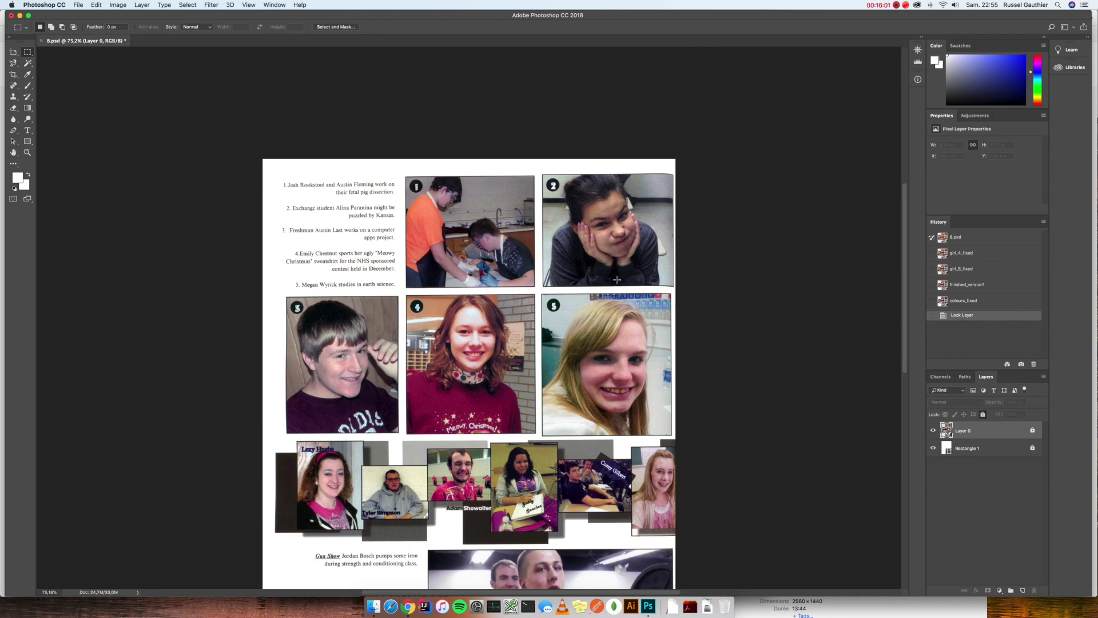
pyautogui.scroll(-4, 617, 279)
pyautogui.scroll(-3, 618, 279)
pyautogui.scroll(6, 617, 279)
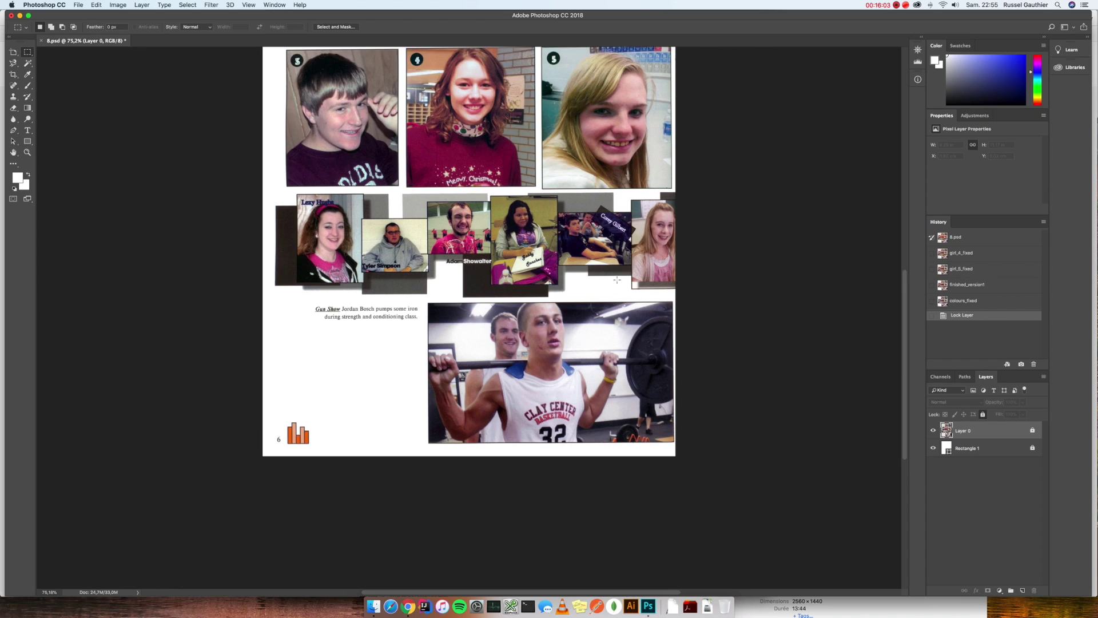
pyautogui.scroll(-1, 617, 280)
pyautogui.scroll(-3, 617, 279)
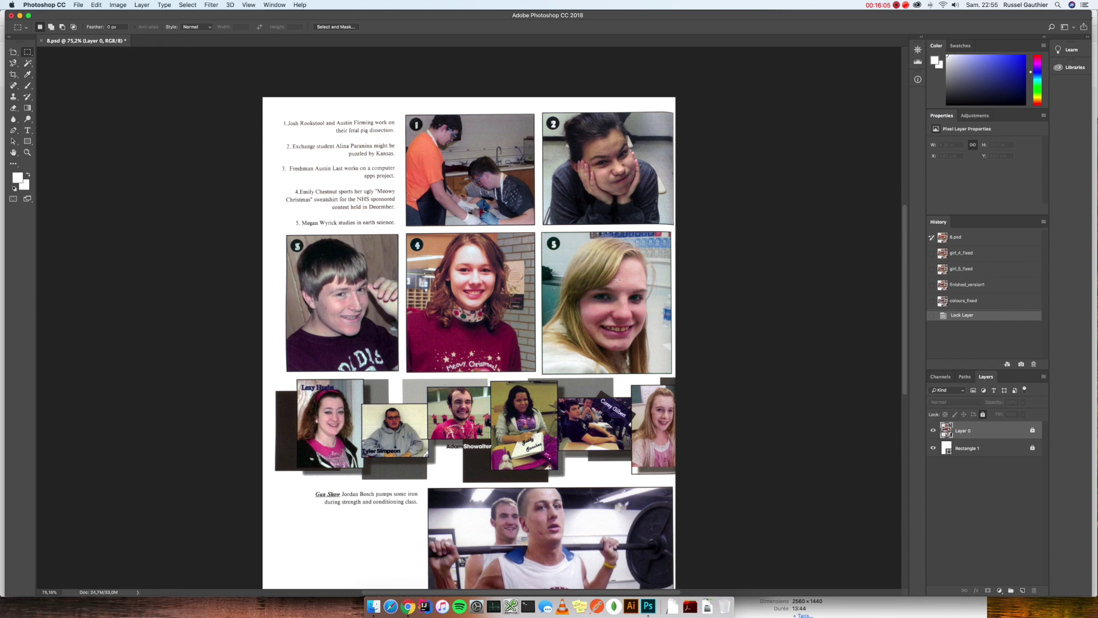
pyautogui.scroll(3, 617, 279)
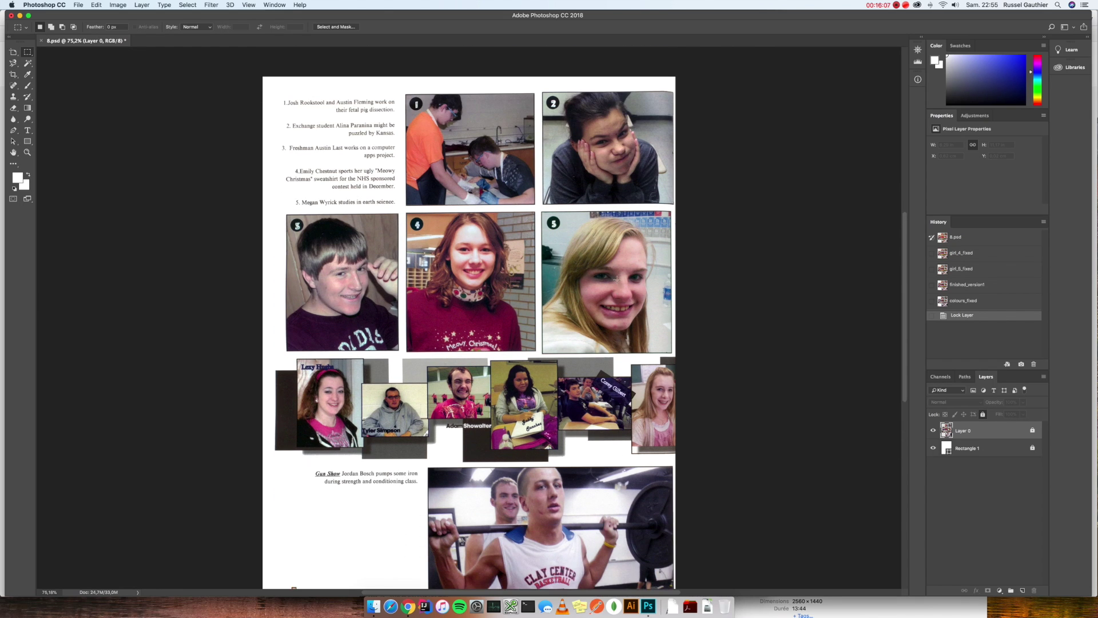
pyautogui.scroll(-4, 617, 279)
pyautogui.scroll(6, 617, 279)
pyautogui.scroll(-6, 617, 278)
pyautogui.scroll(1, 616, 279)
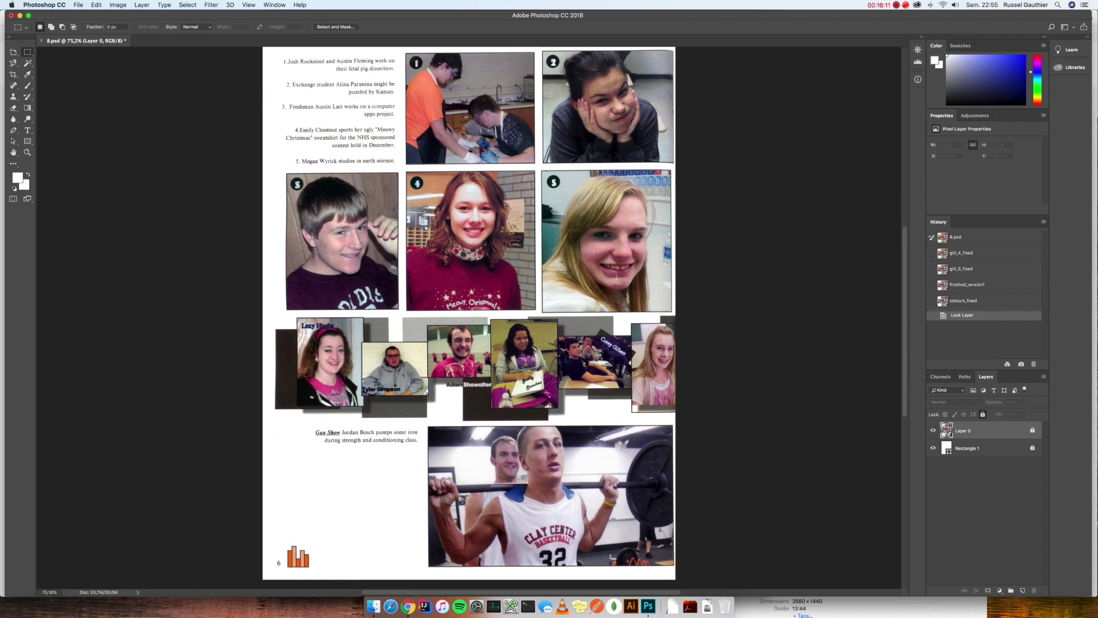
pyautogui.scroll(4, 617, 279)
pyautogui.scroll(-2, 616, 278)
pyautogui.scroll(-4, 616, 278)
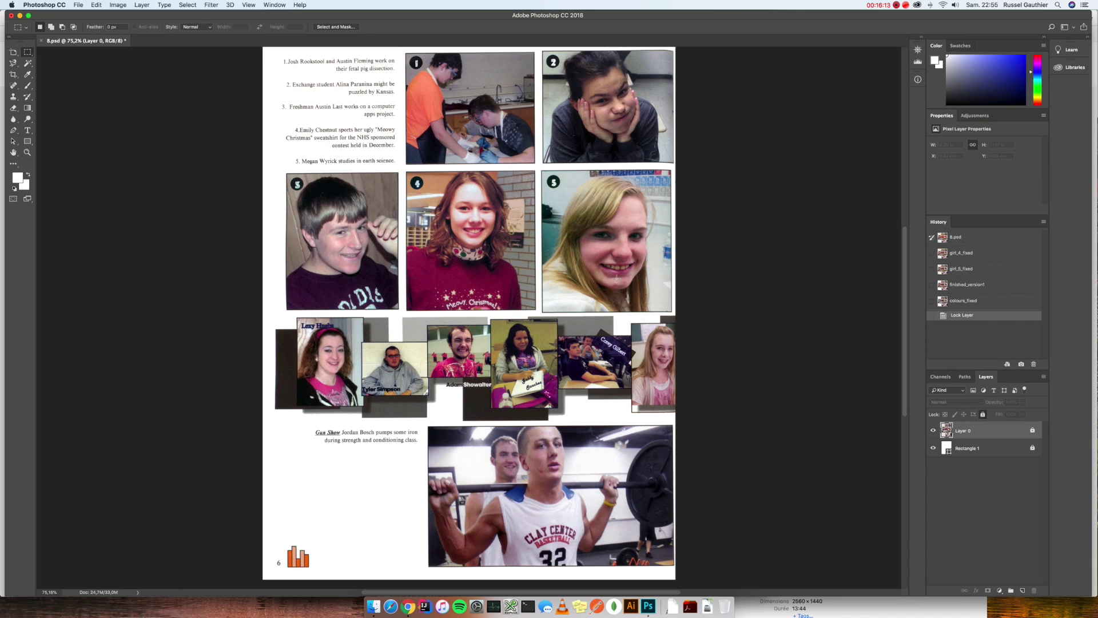